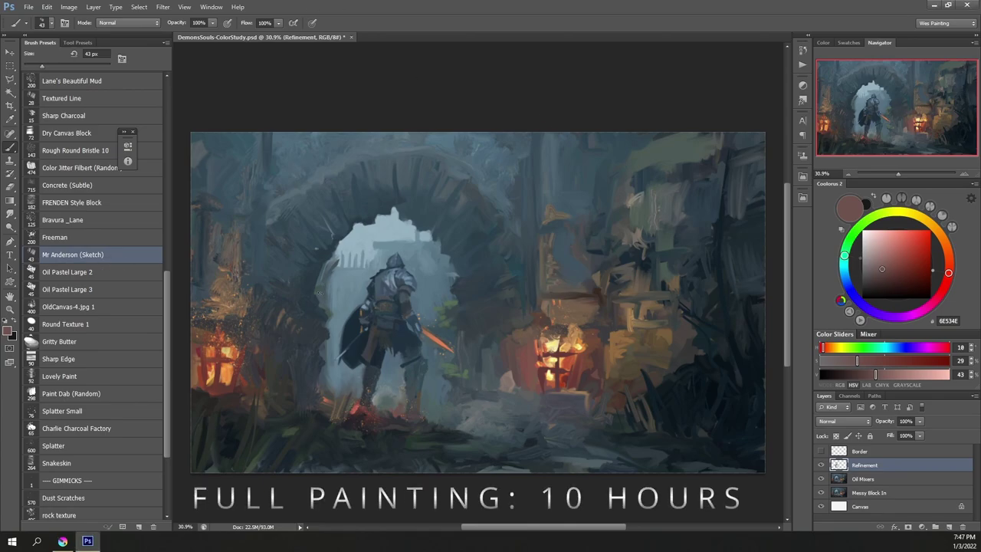
Step: Sample muted blues from the arch and paint bare tree branches across the misty opening beside the knight's head
alt+click(310, 281)
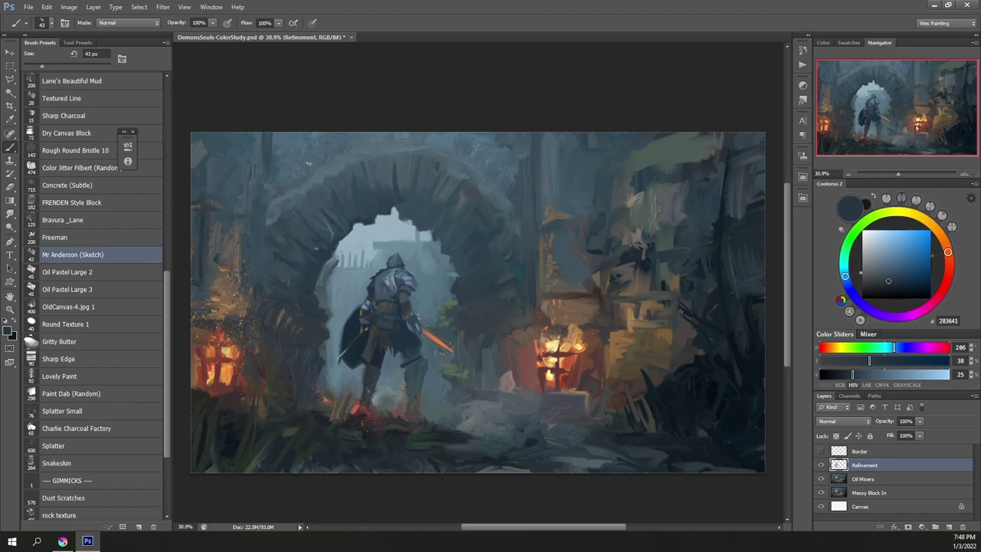
alt+click(451, 268)
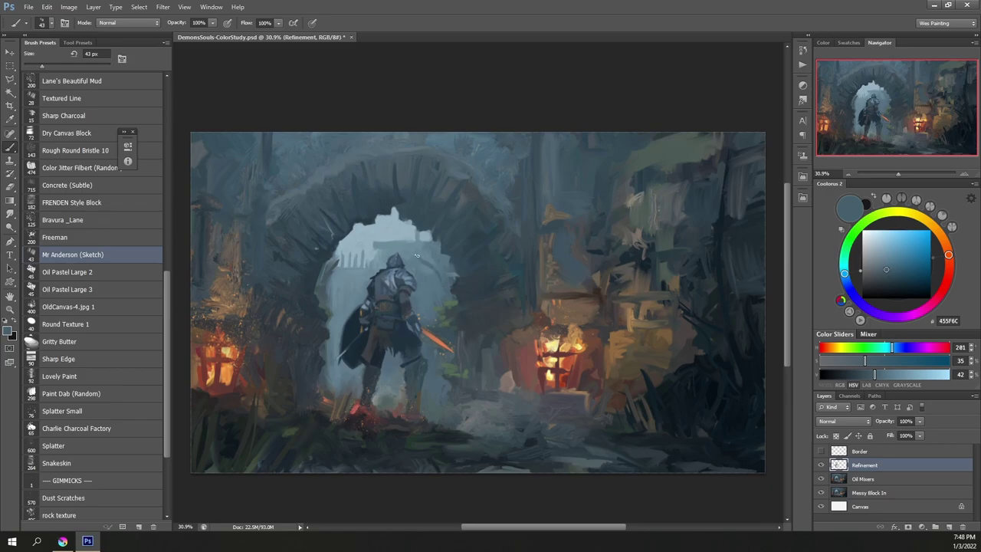
drag(428, 264, 405, 220)
Step: Add pale green #C0E4C3 leaf highlights to the foliage at the archway's edge, beside the knight's sword arm
alt+click(453, 294)
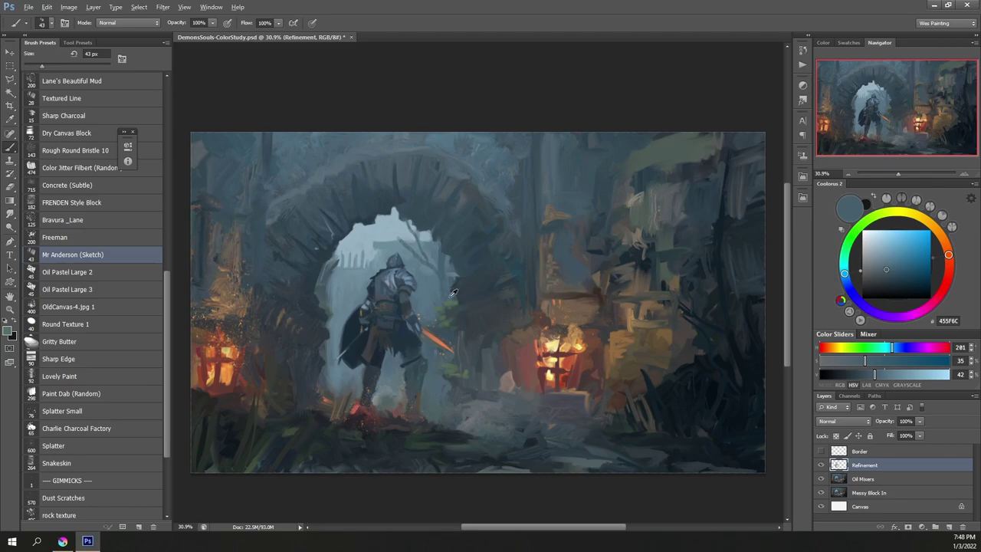
click(872, 238)
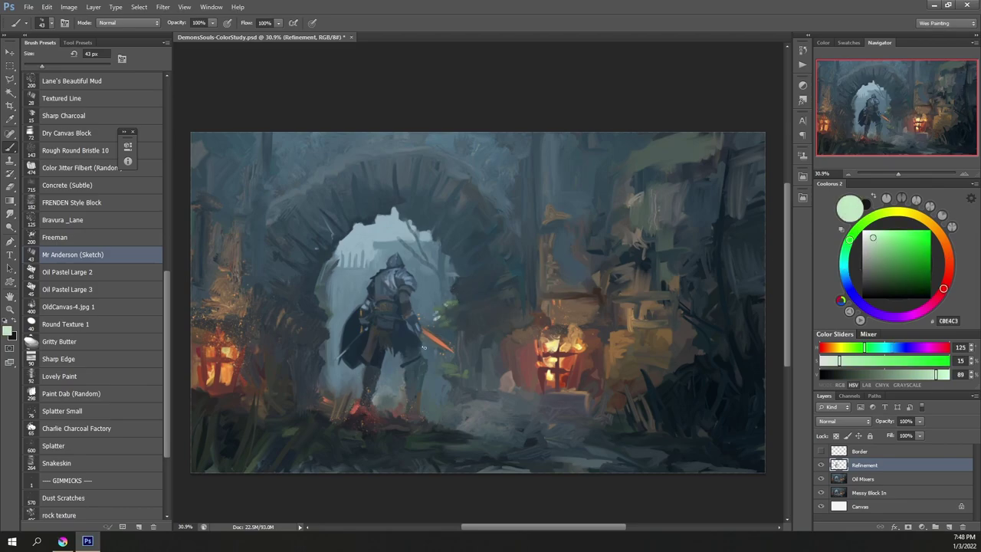
Step: Paint overhanging grass blades and leaves along the archway's left inner edge in light and dark greens sampled from the painting
alt+click(449, 305)
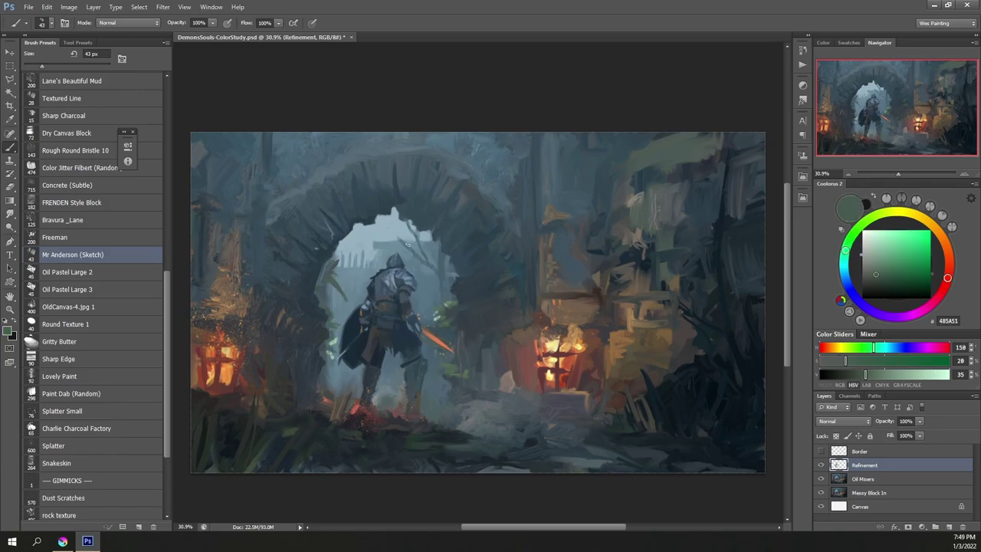
alt+click(322, 288)
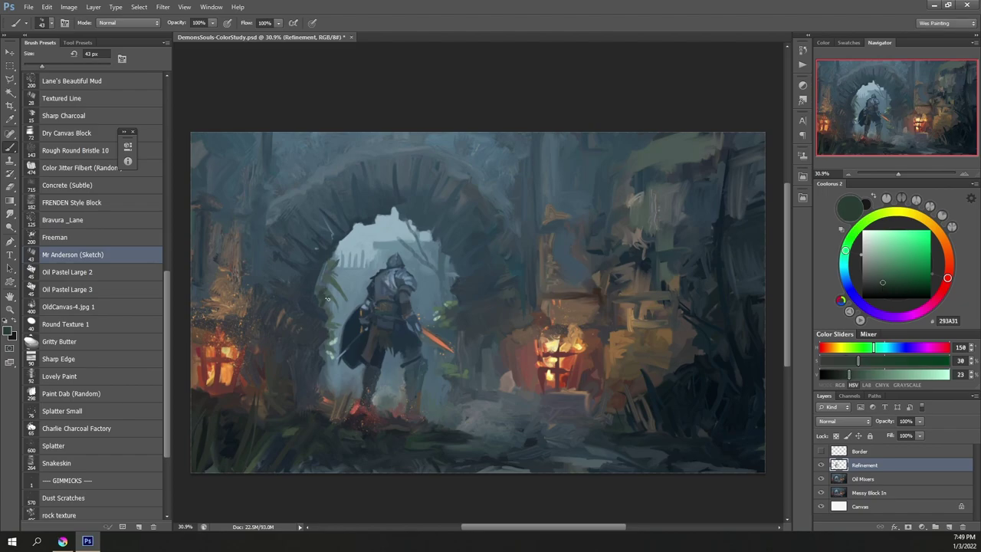
alt+click(333, 339)
drag(336, 296, 333, 308)
alt+click(332, 287)
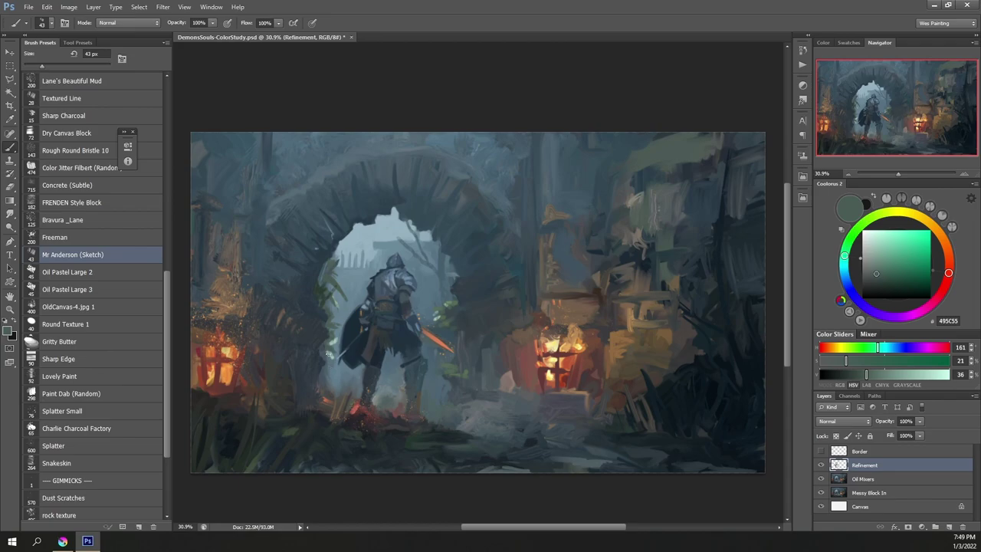
Step: Reduce the brush to 30 px and refine the distant castle silhouette in the archway with sampled muted and pale blues
alt+click(343, 244)
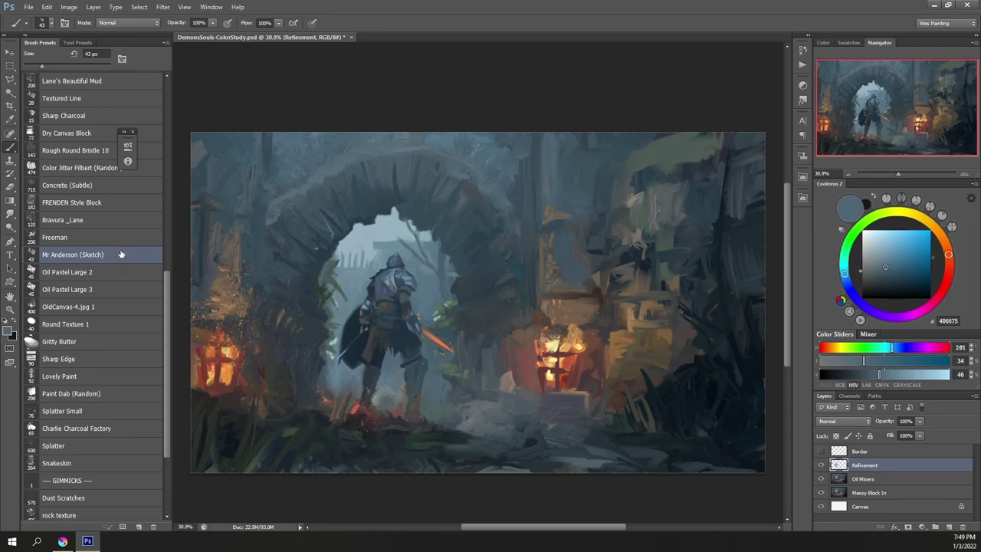
key([)
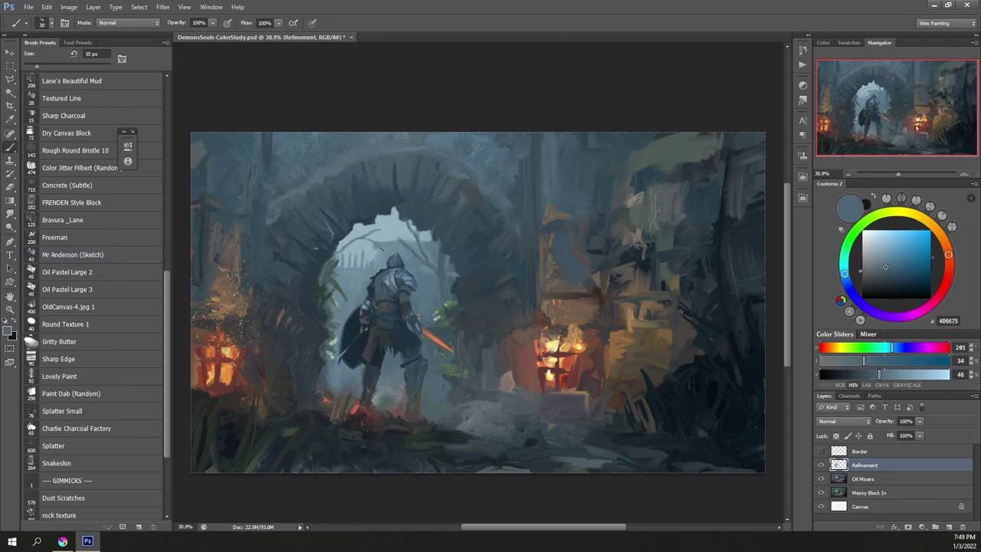
alt+click(369, 228)
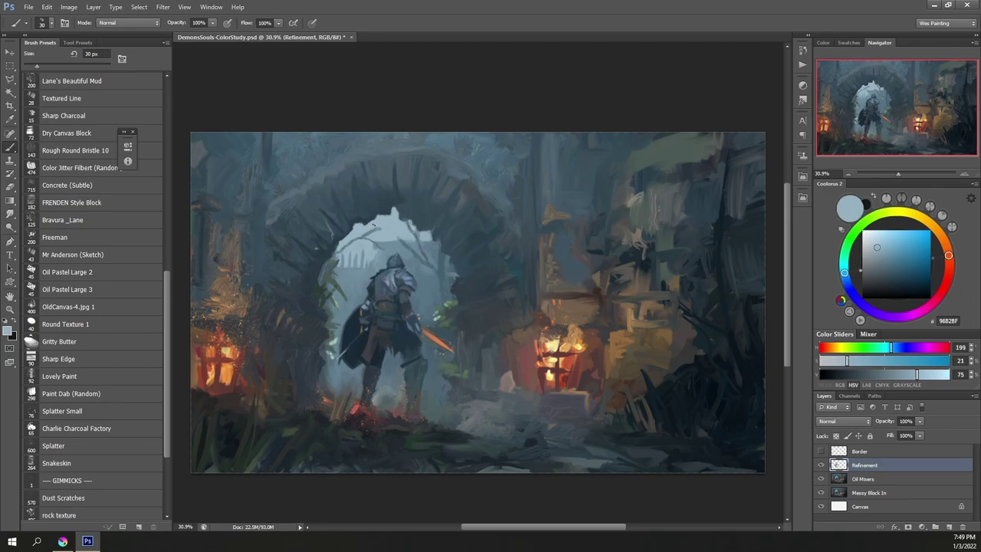
Step: Define the stones around the top and left of the arch with dark and mid blues sampled from the surrounding stonework
alt+click(361, 210)
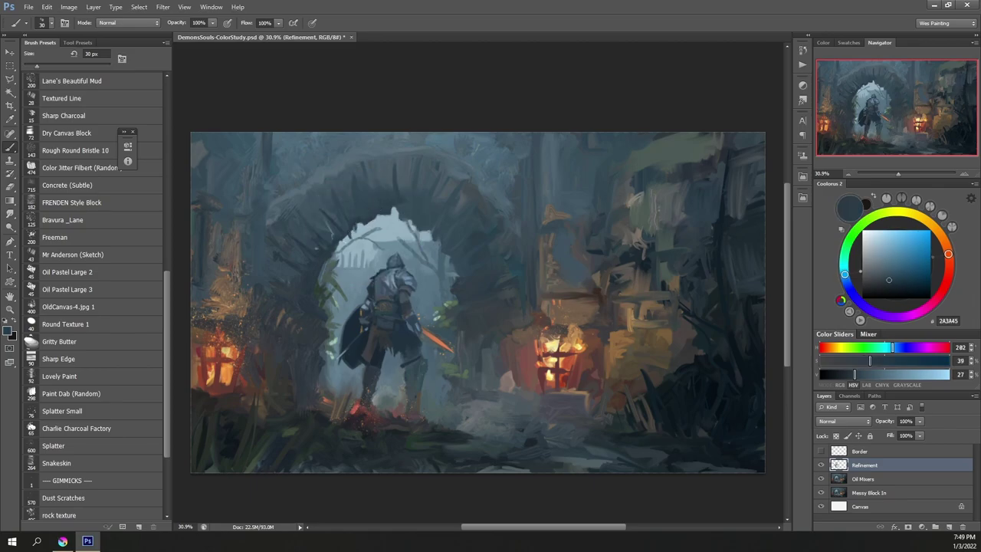
alt+click(449, 176)
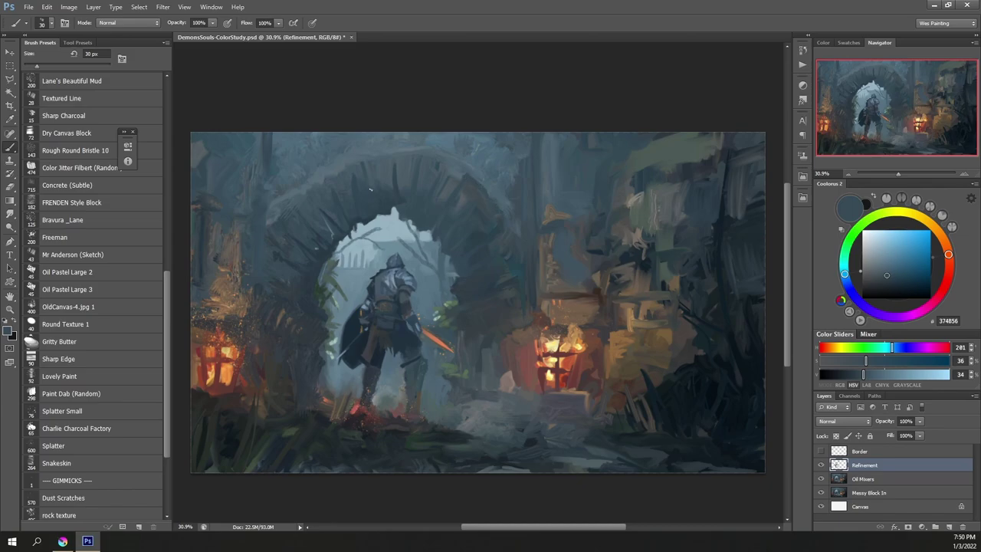
alt+click(265, 284)
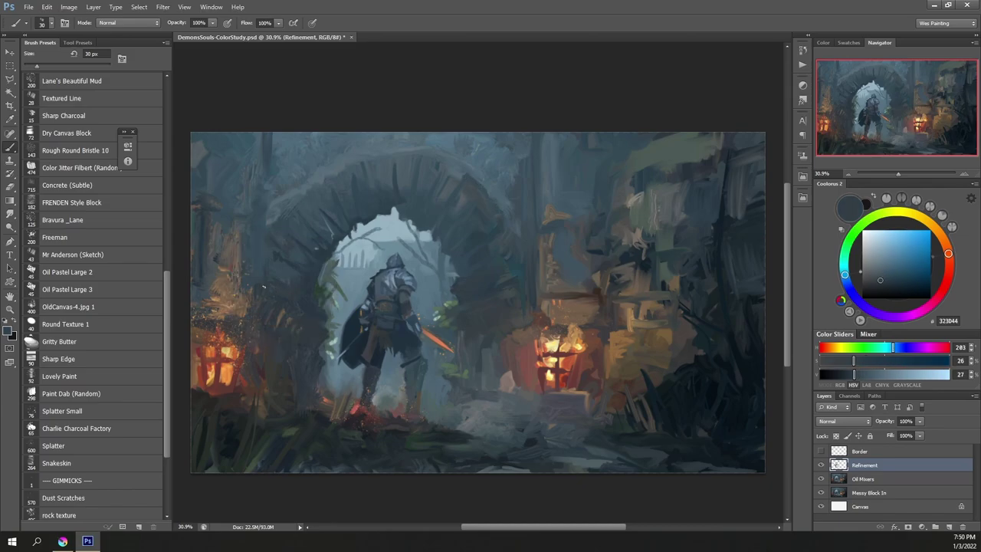
alt+click(282, 211)
mouse_move(307, 210)
mouse_down()
mouse_move(315, 223)
mouse_move(312, 208)
mouse_up()
alt+click(319, 197)
Step: Shift the colour to a brown of hue 30, accent the arch's upper-left stones, and blend them with sampled neighbouring tones
drag(947, 253, 942, 238)
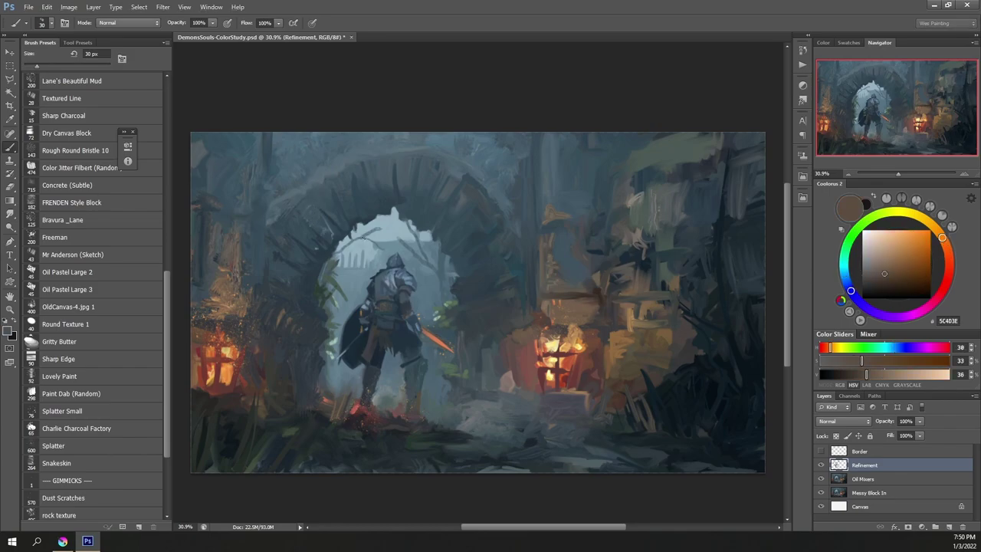
alt+click(315, 238)
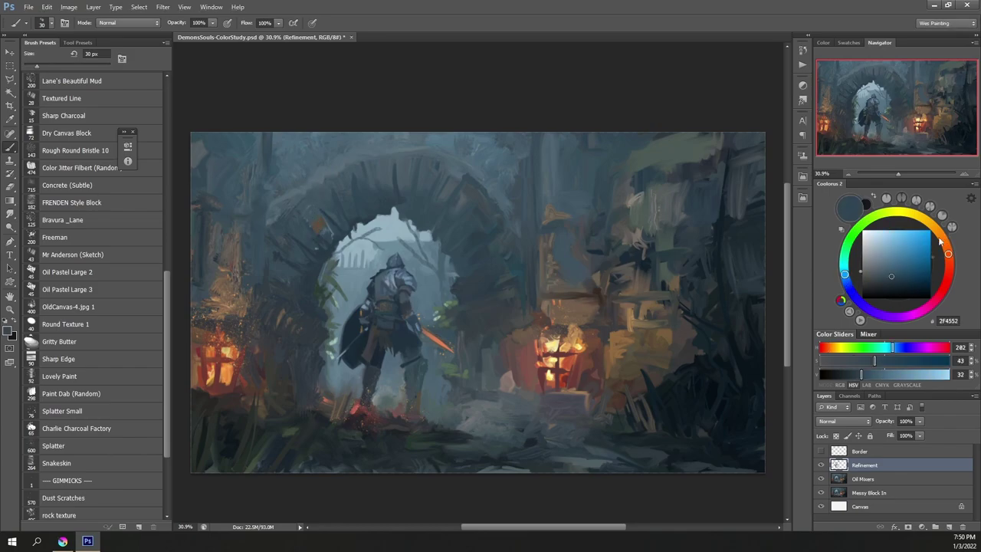
alt+click(314, 248)
alt+click(307, 237)
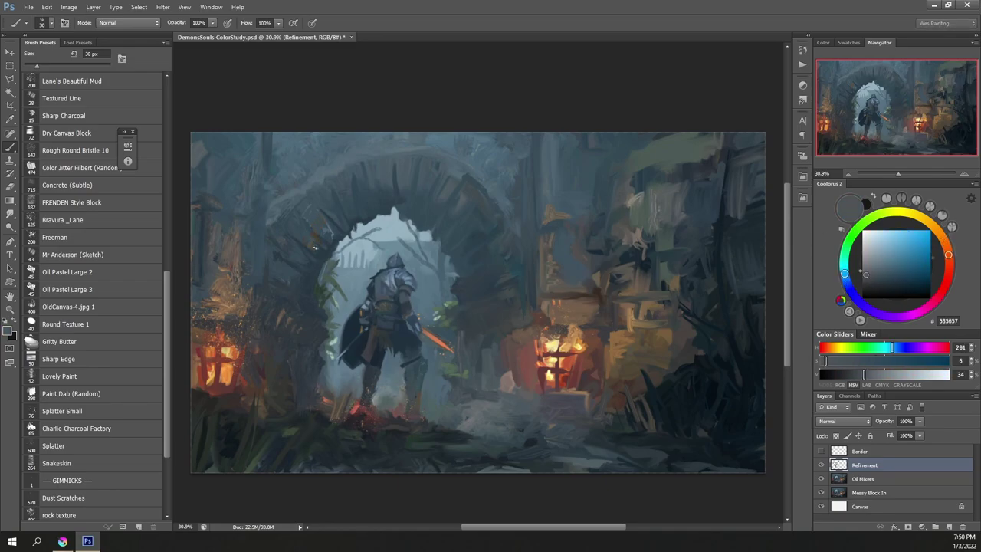
Step: Enlarge the brush to 70 px and strengthen the arch's brick pattern and outer rim with sampled greys and blues
key(bracketright)
key(bracketright)
key(bracketright)
key(bracketright)
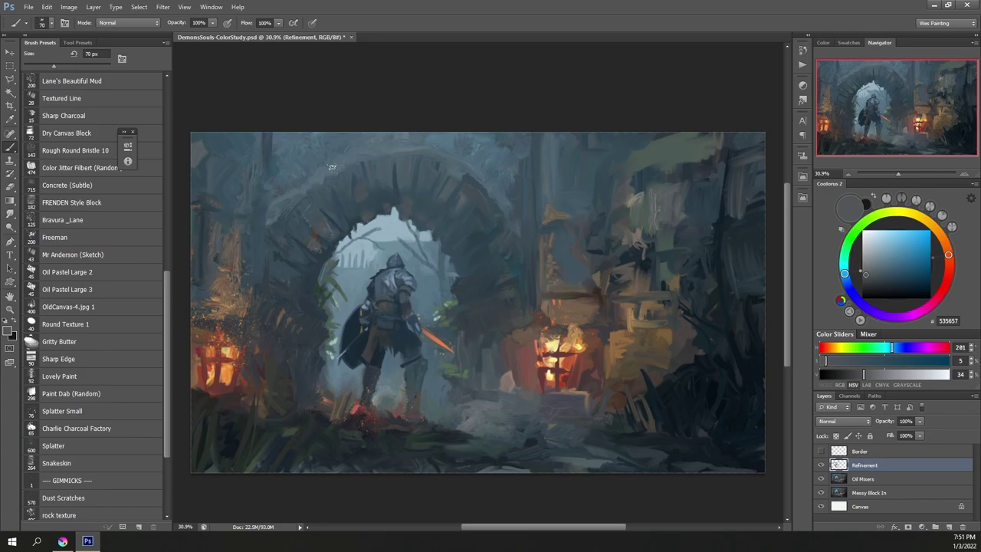
alt+click(349, 221)
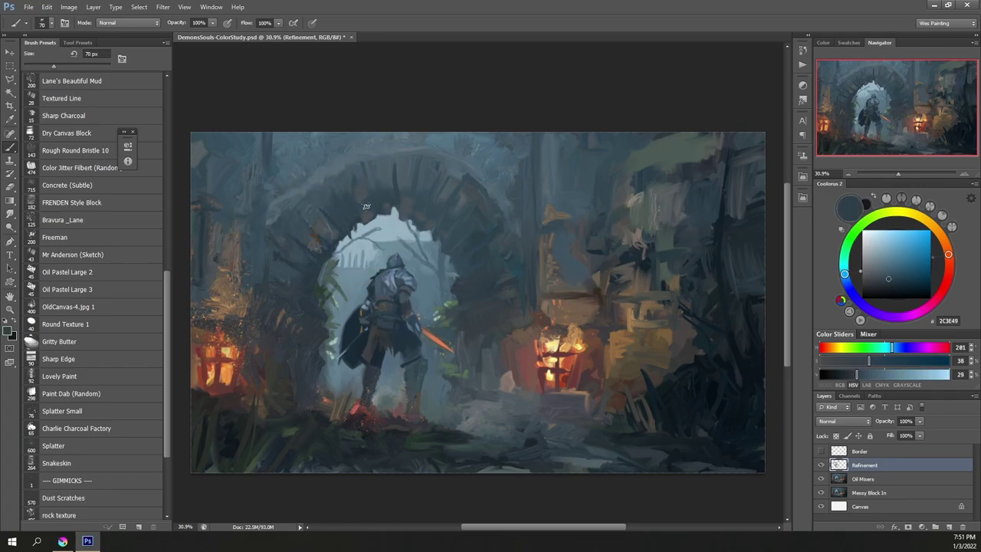
alt+click(401, 165)
alt+click(279, 164)
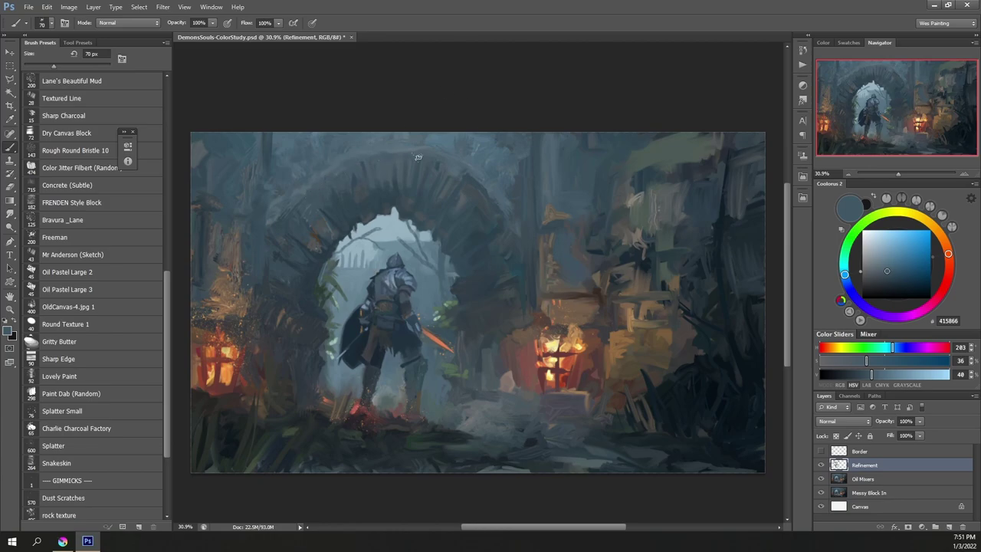
alt+click(316, 227)
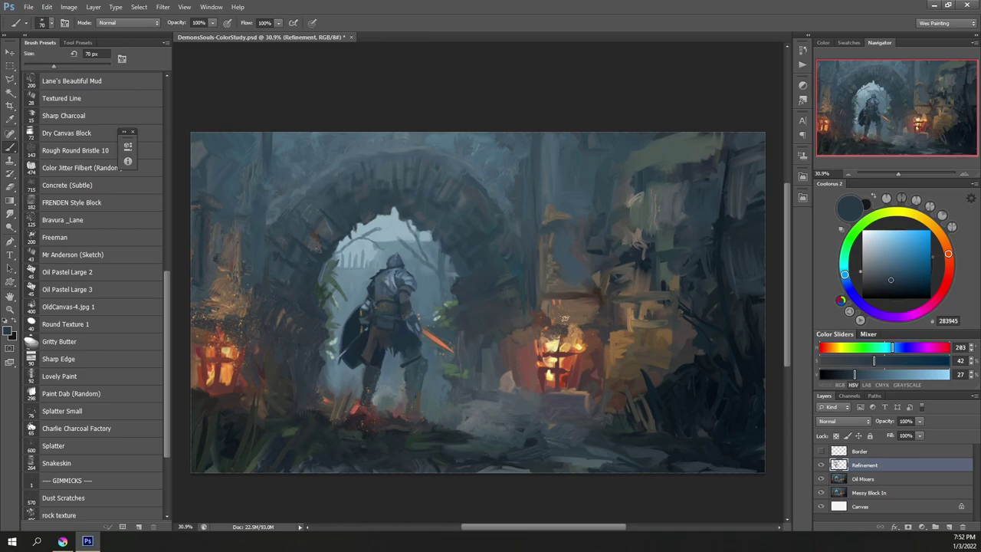
Step: Paint warm grey strokes onto the wall above the right-hand brazier, using tones sampled from the stonework there
alt+click(554, 210)
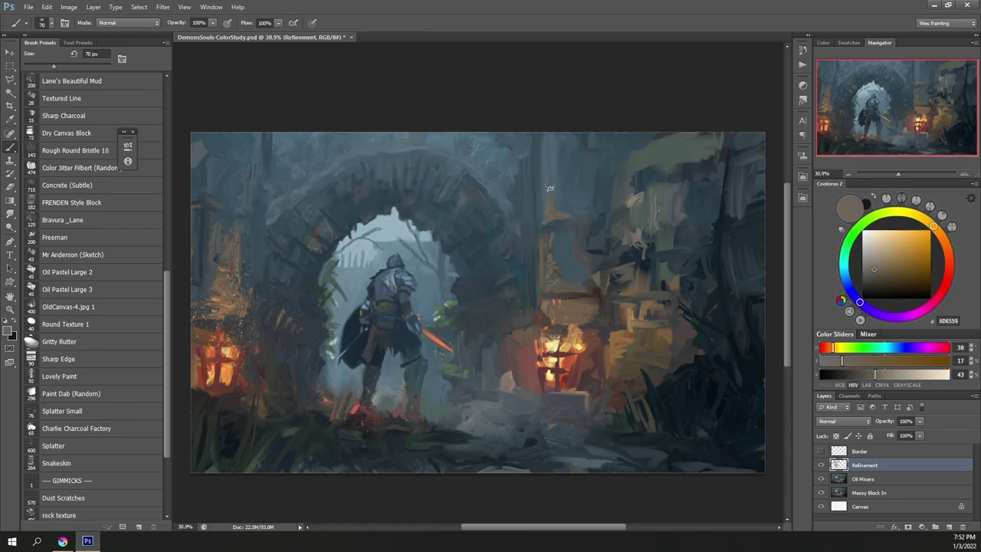
alt+click(546, 244)
alt+click(545, 243)
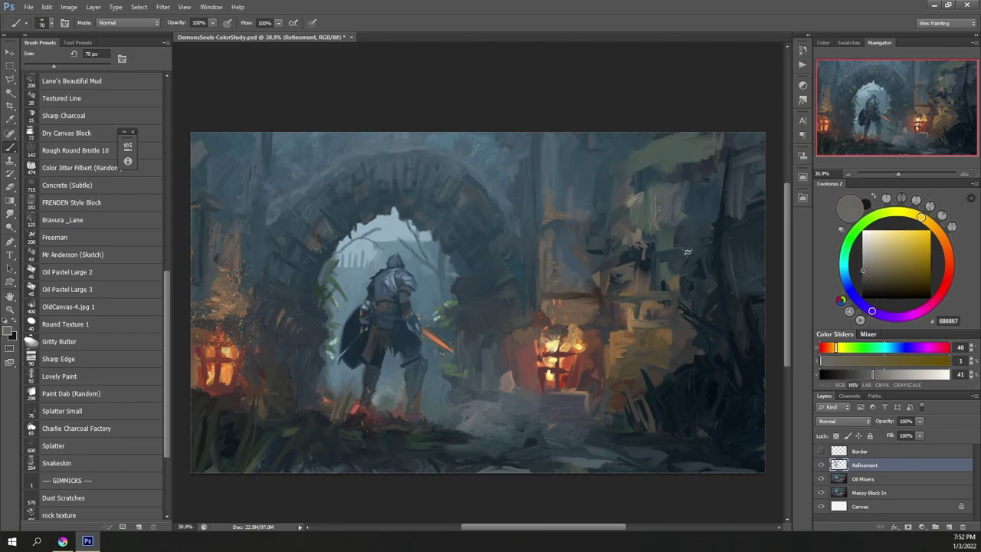
Step: Refine the arch's lower piers beside the right-hand brazier and behind the knight's cape with sampled greys and dark blue
alt+click(503, 330)
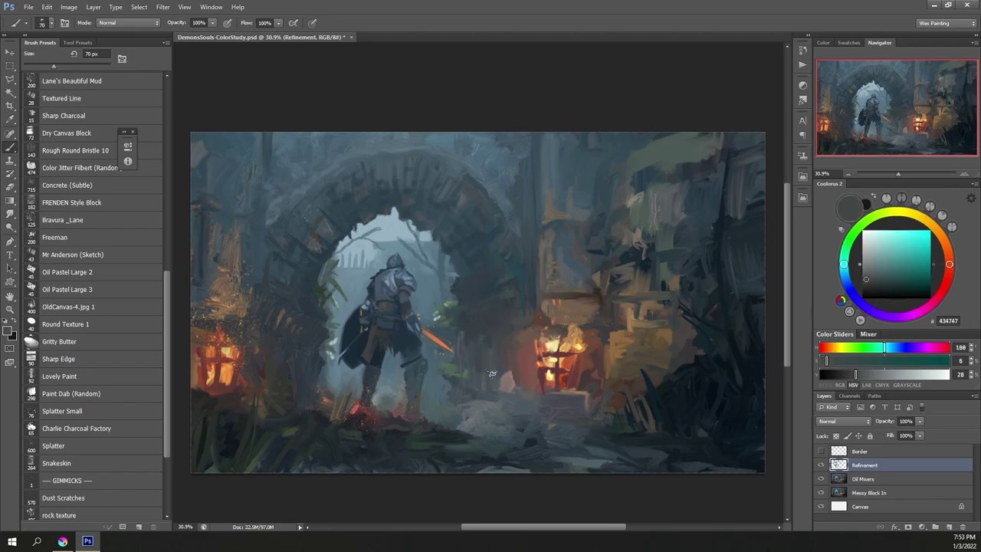
alt+click(507, 280)
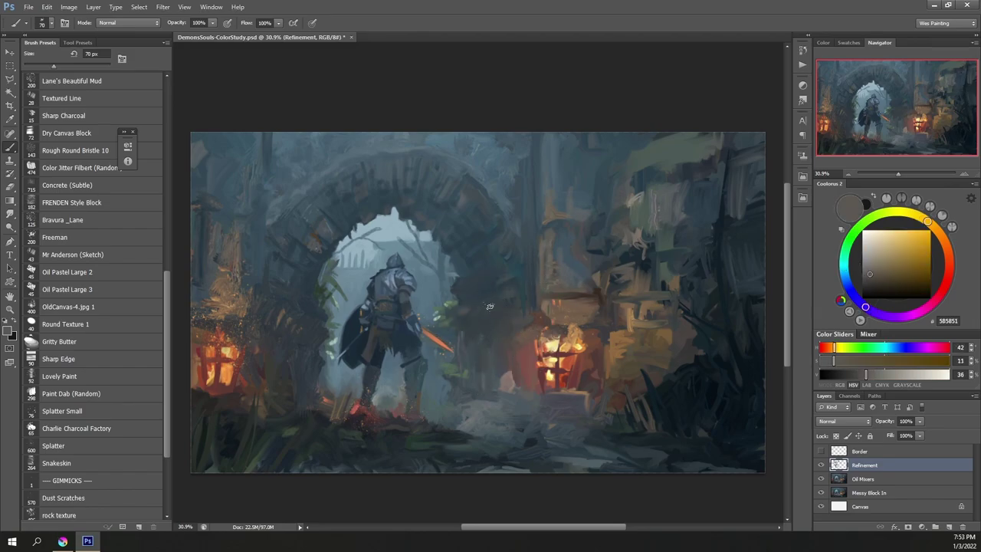
alt+click(339, 333)
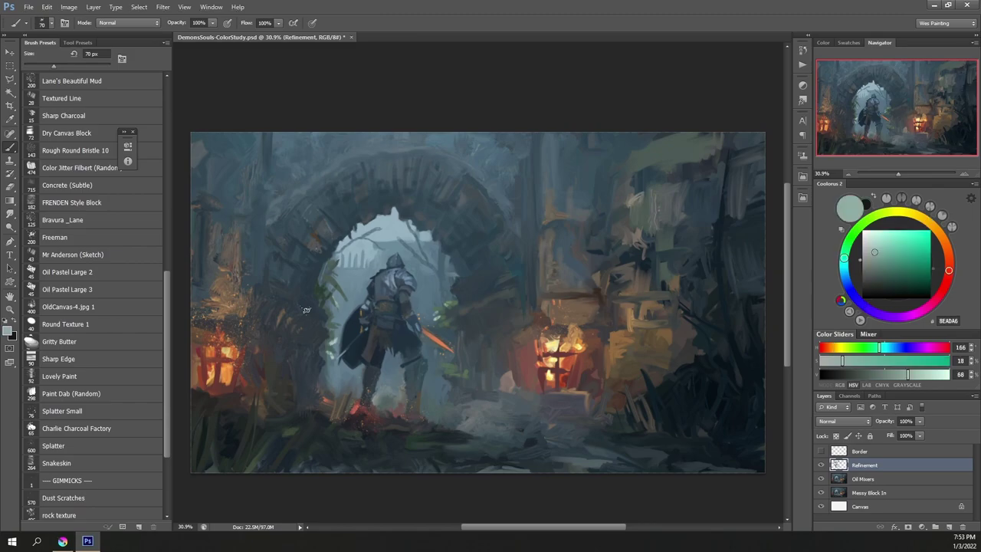
alt+click(317, 315)
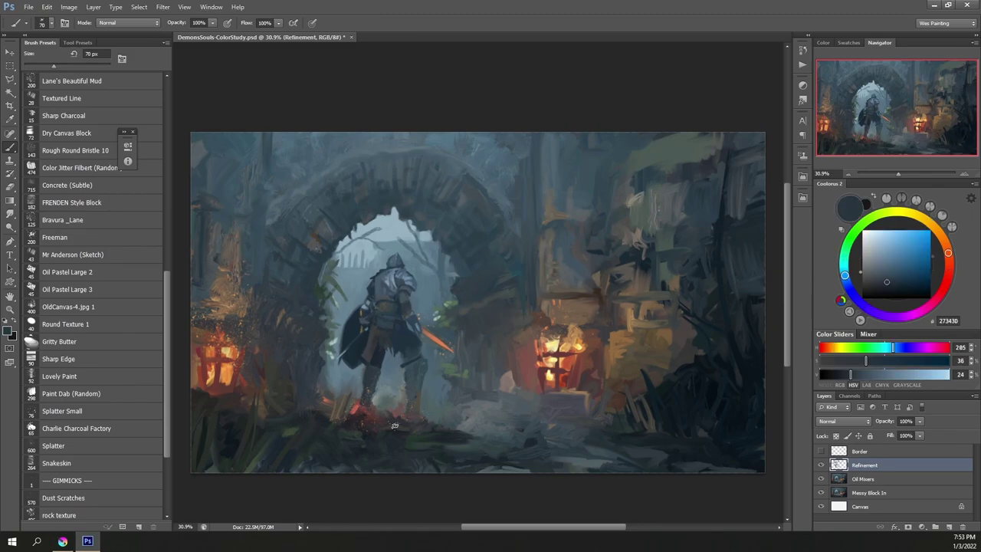
Step: Switch to the Dry Canvas Block brush at 125 px and texture the foreground grass and ground with sampled dark greens
alt+click(196, 146)
click(87, 136)
key(])
key(])
key(])
key(])
key(])
key(bracketleft)
alt+click(411, 443)
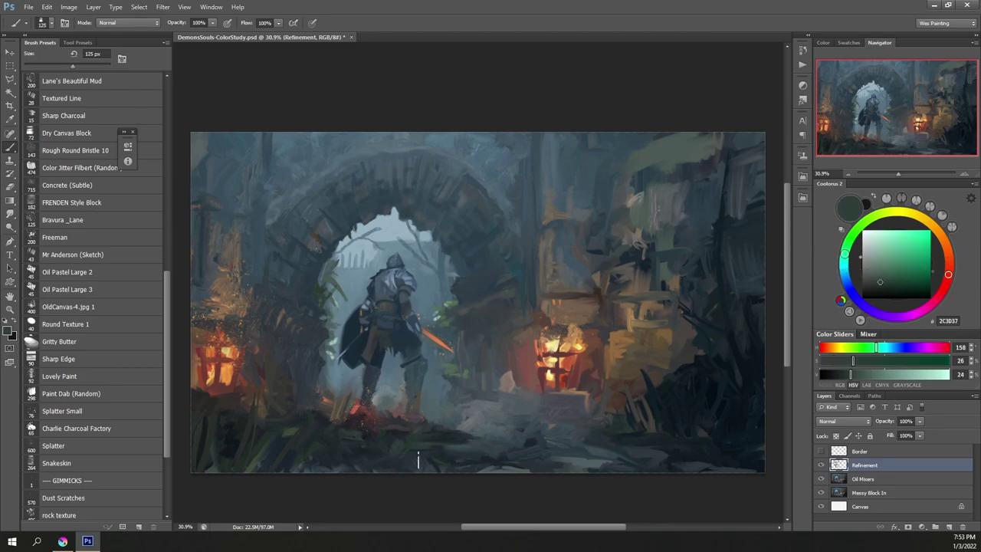
alt+click(364, 455)
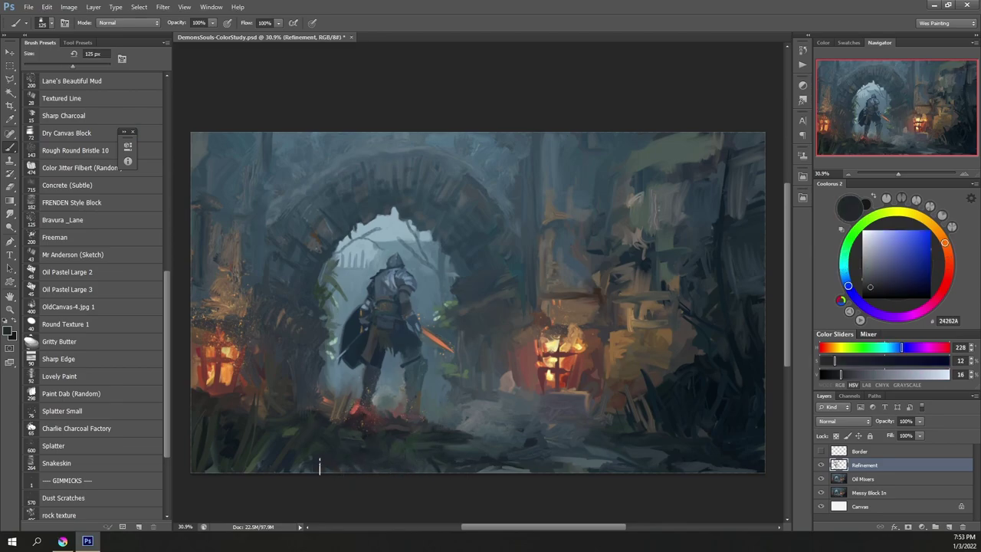
alt+click(315, 406)
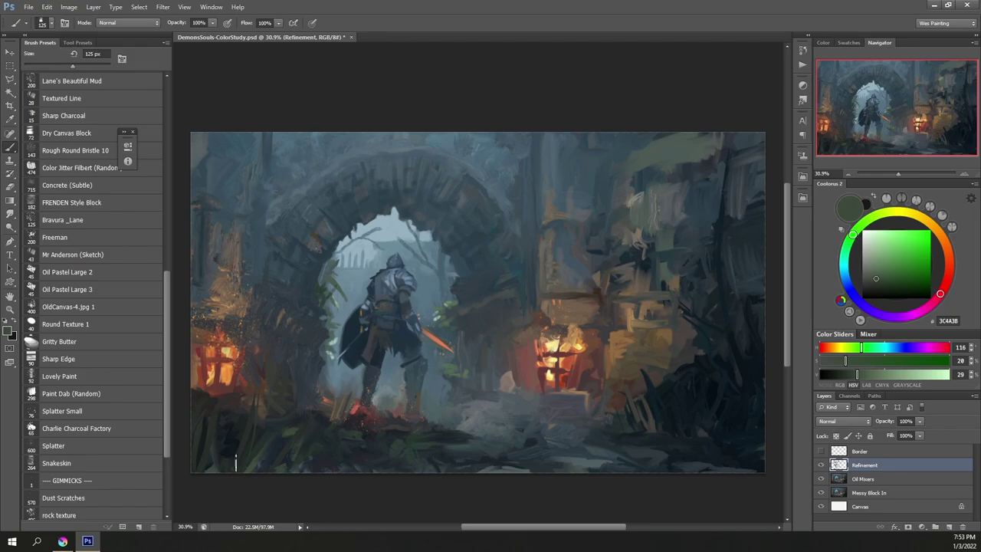
alt+click(668, 432)
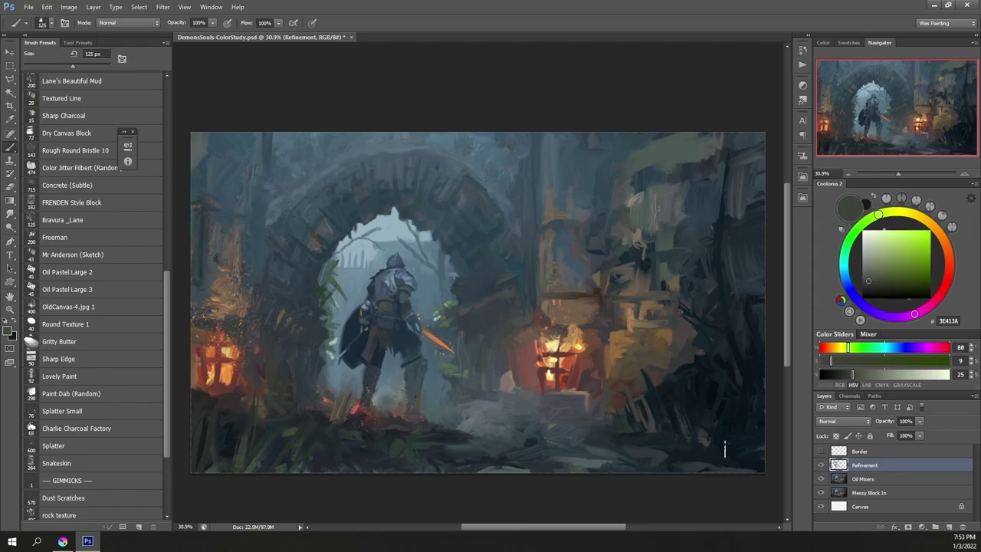
Step: Switch to the Bravura _Lane brush at 60 px and paint near-black undergrowth in the painting's lower-right corner
click(108, 217)
key(bracketleft)
key(bracketleft)
key(bracketleft)
key(bracketleft)
key(bracketleft)
alt+click(727, 470)
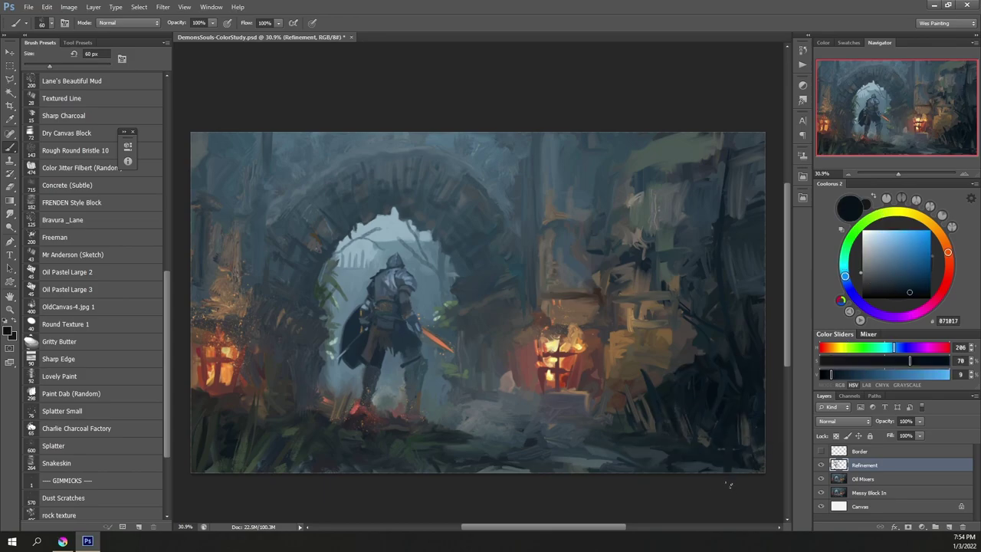
alt+click(652, 393)
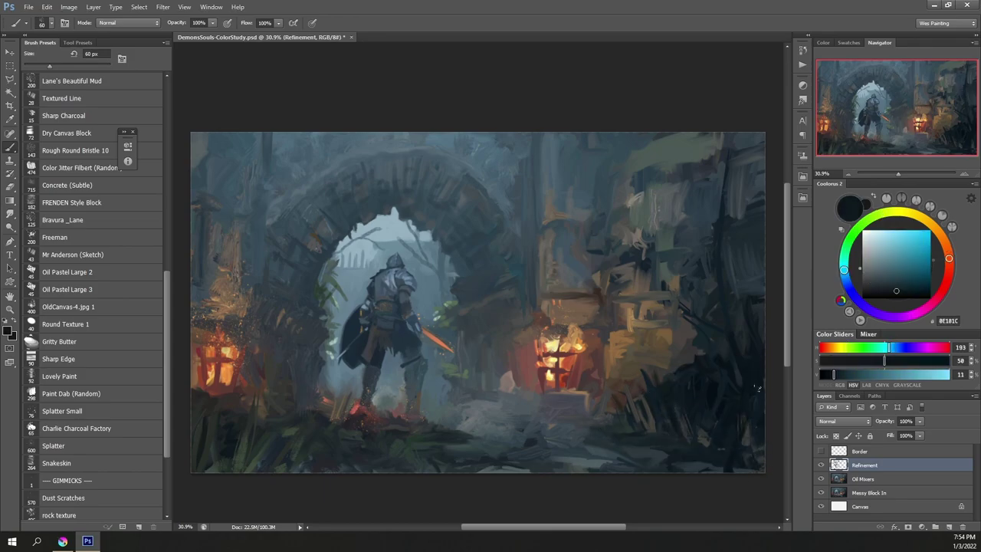
Step: Rework the ruined wall above and to the right of the right-hand brazier with sampled browns and dark greys
alt+click(636, 339)
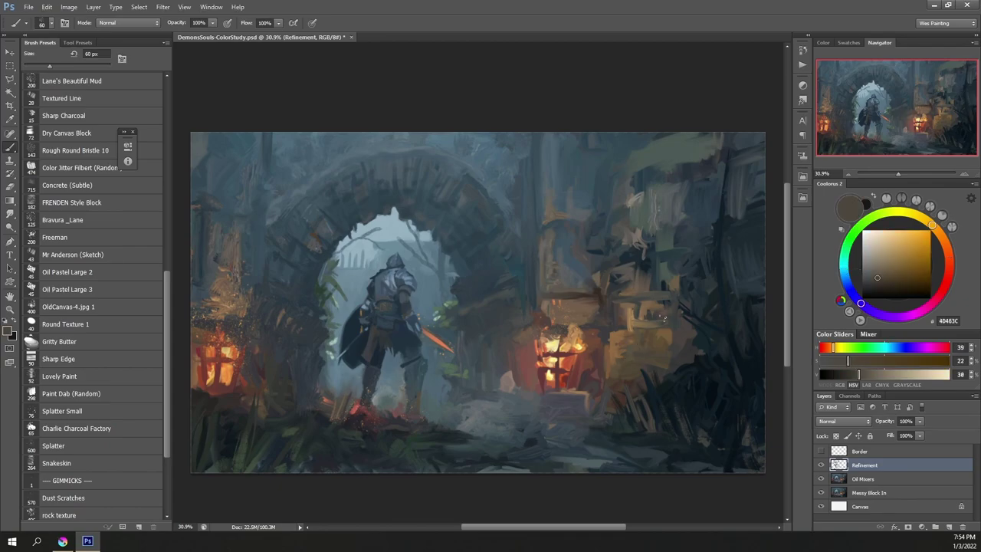
alt+click(673, 269)
alt+click(674, 268)
alt+click(677, 249)
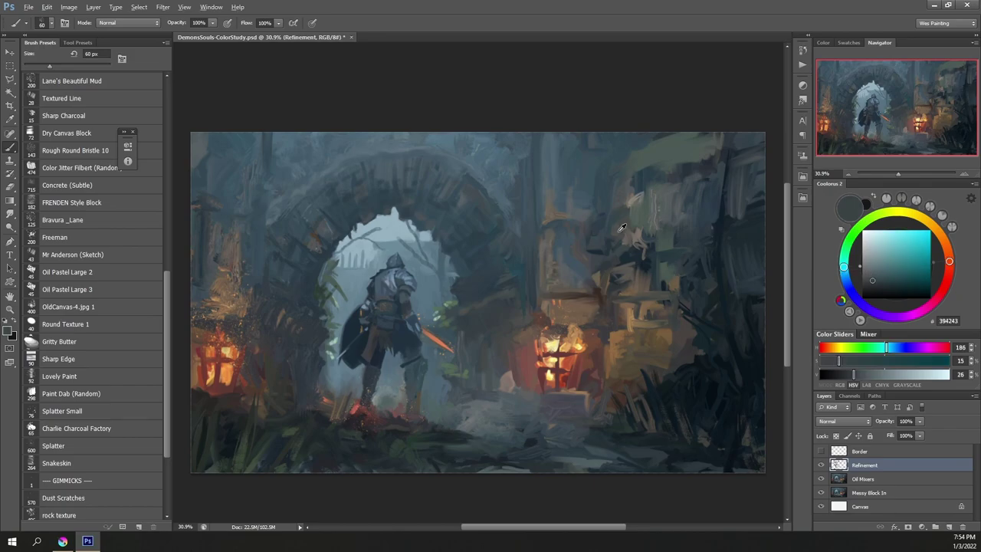
alt+click(625, 181)
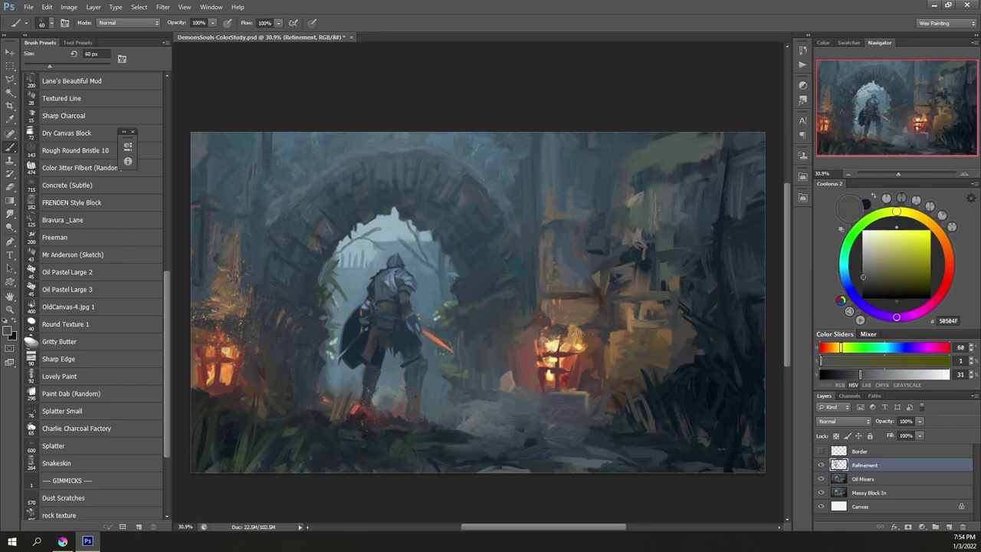
Step: Switch to the Sharp Charcoal brush at 15 px and add sampled ochre touches to the firelit wall beside the right-hand brazier
alt+click(560, 309)
scroll(100, 291, up, 5)
click(101, 291)
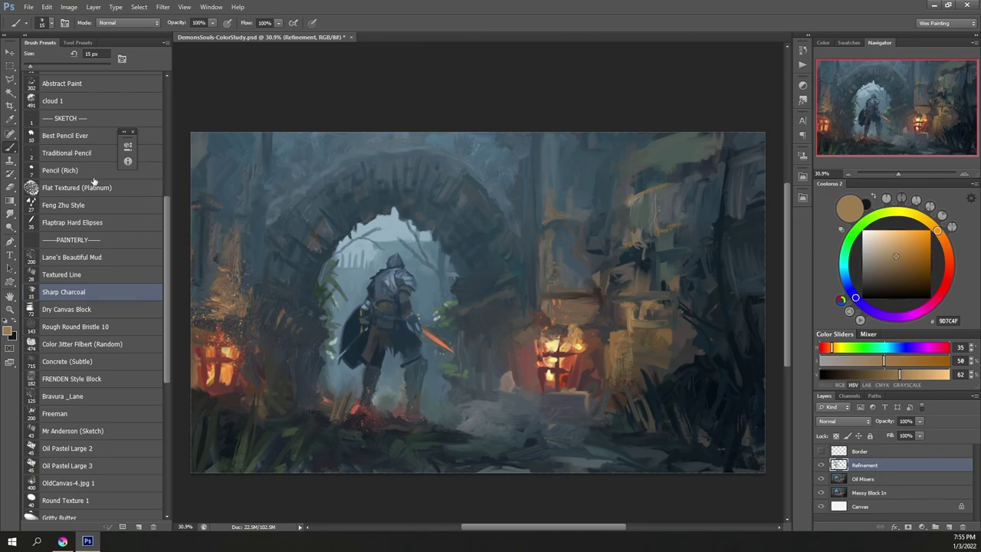
Step: Switch to the Flaptrap Hard Elipses brush at 35 px and darken the knight's right leg with dark blue sampled from the cape
click(92, 221)
alt+click(370, 365)
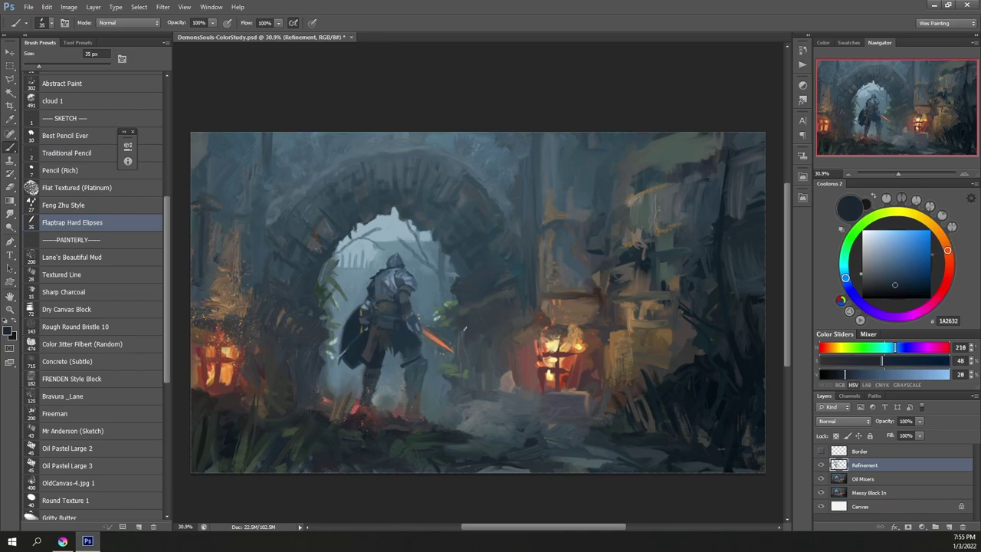
drag(418, 359, 418, 381)
Step: Switch to the Hard (Softer Tail) Brush at 25 px and shape the knight's legs at 70% opacity with sampled dark blues
scroll(92, 268, up, 8)
click(75, 131)
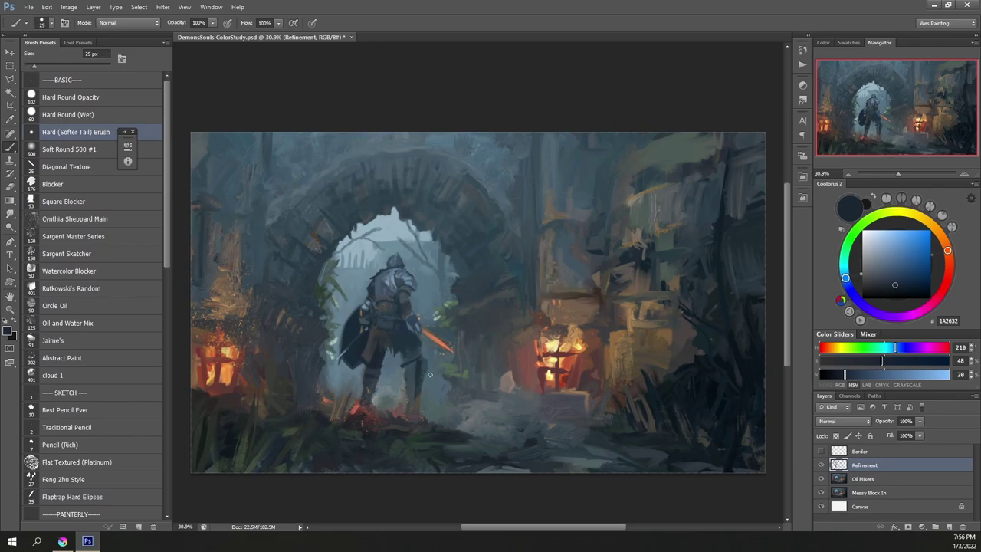
drag(413, 378, 414, 393)
alt+click(415, 393)
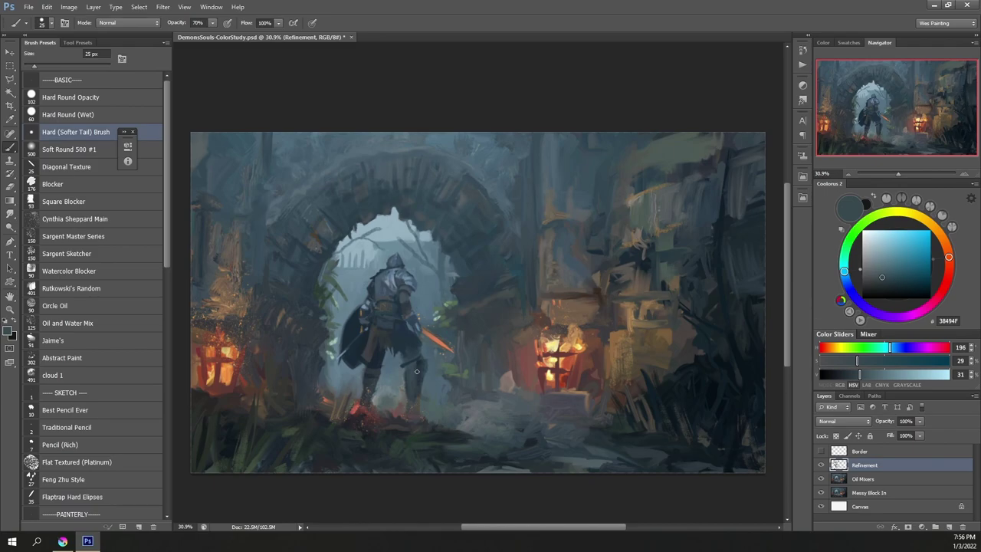
alt+click(417, 361)
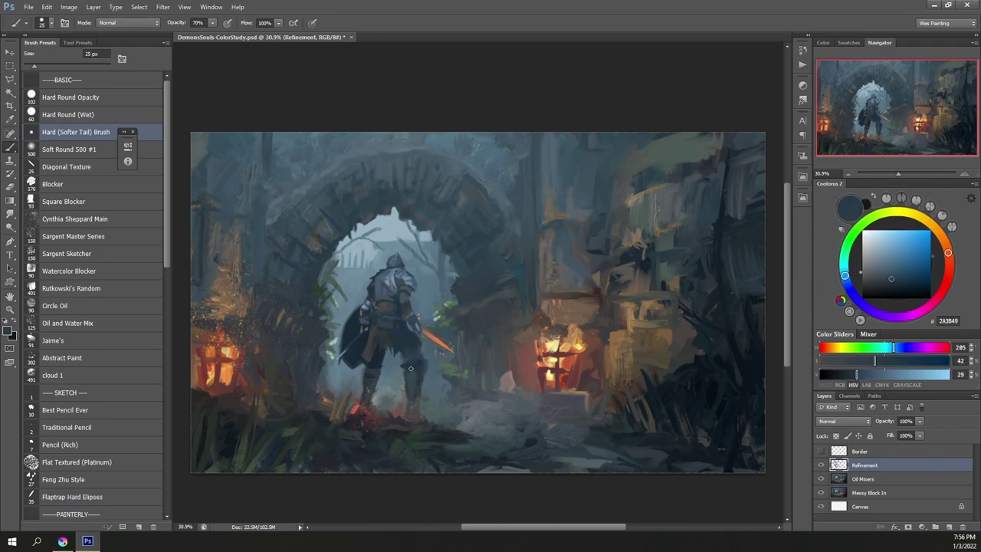
alt+click(390, 351)
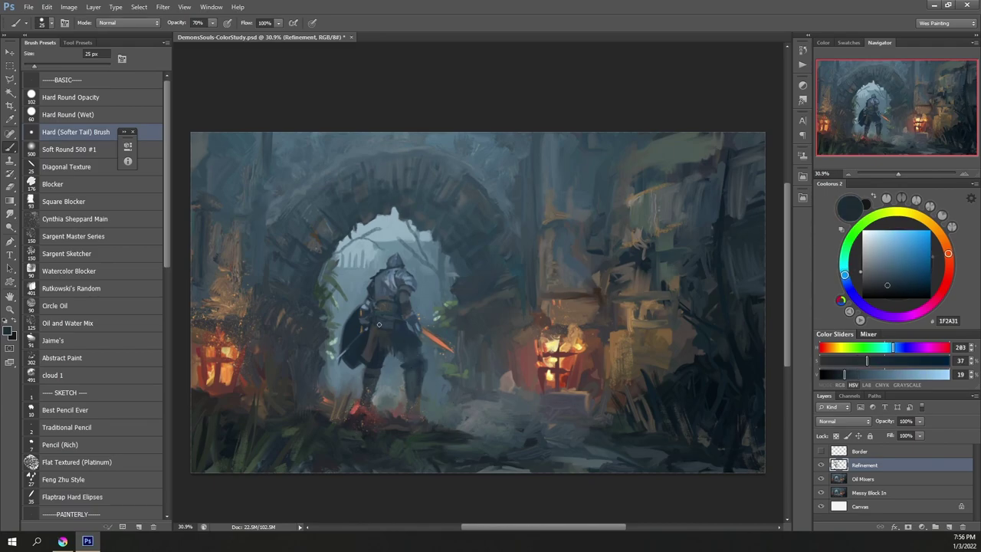
Step: Refine the knight's belt, tunic and hanging cloth with dark greys sampled from the figure
alt+click(386, 301)
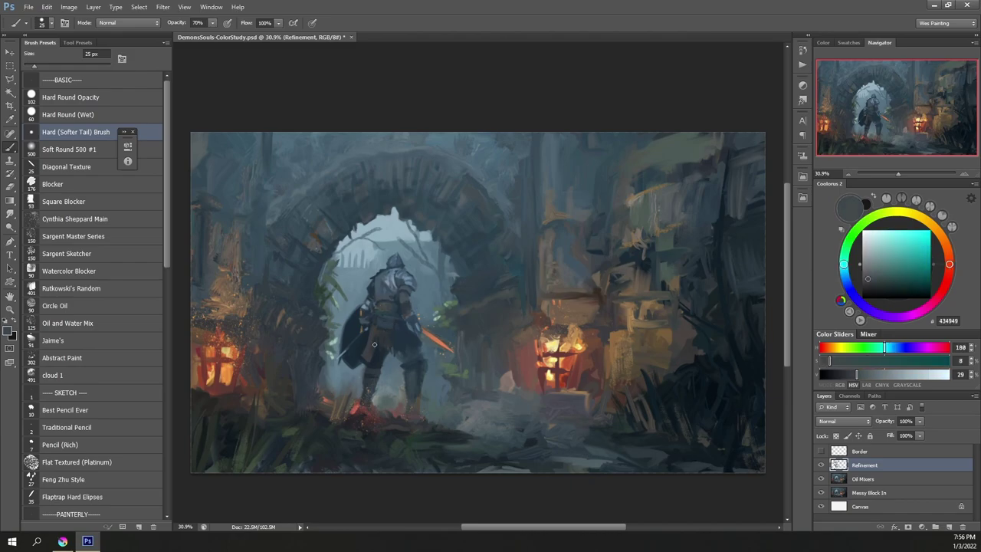
alt+click(367, 312)
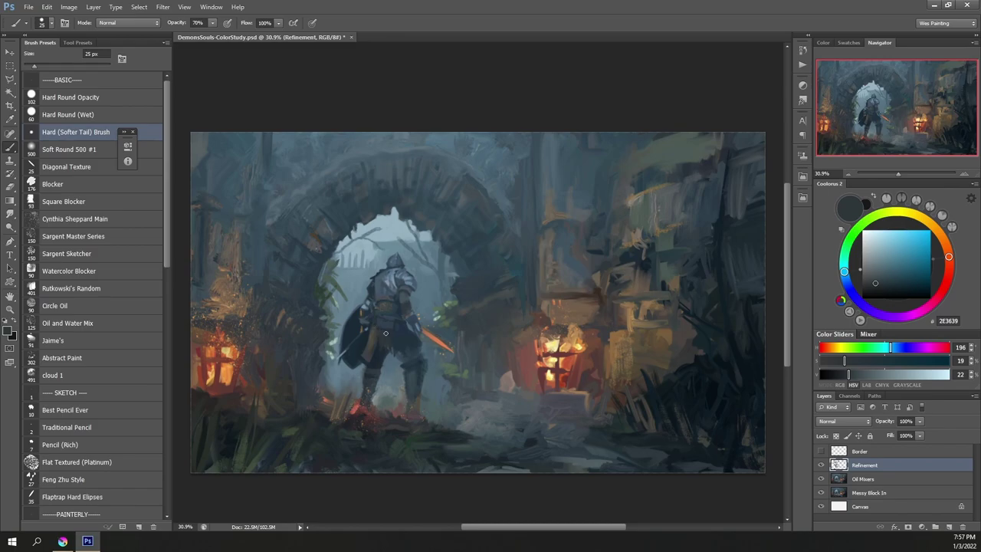
alt+click(378, 300)
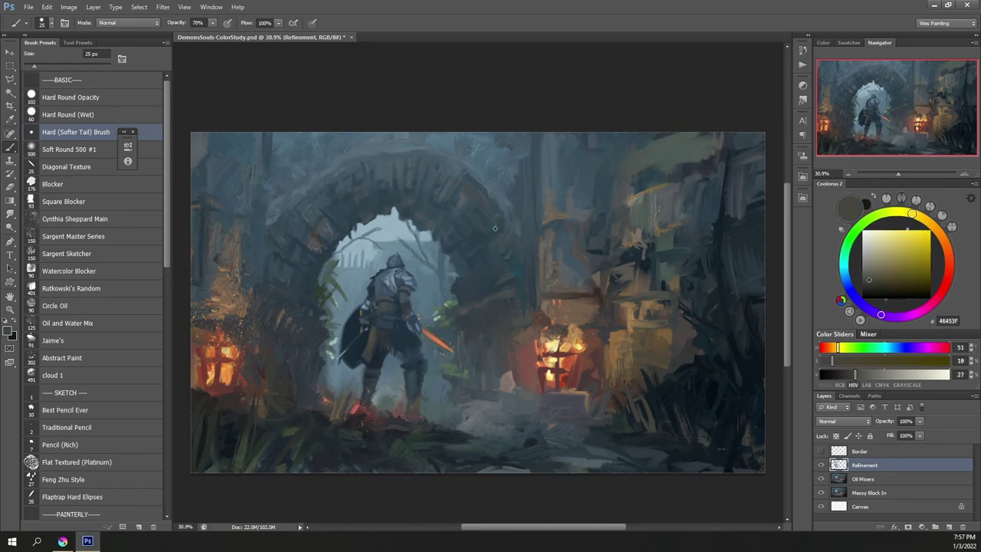
Step: Refine the stones above the left-hand brazier and the arch's right pier with sampled browns and dark blue-greys
alt+click(249, 309)
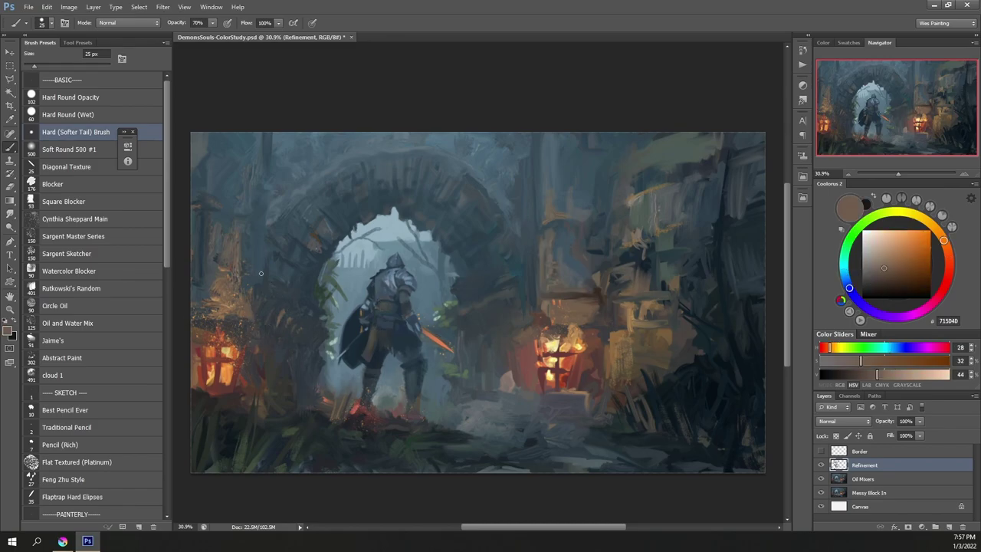
alt+click(250, 297)
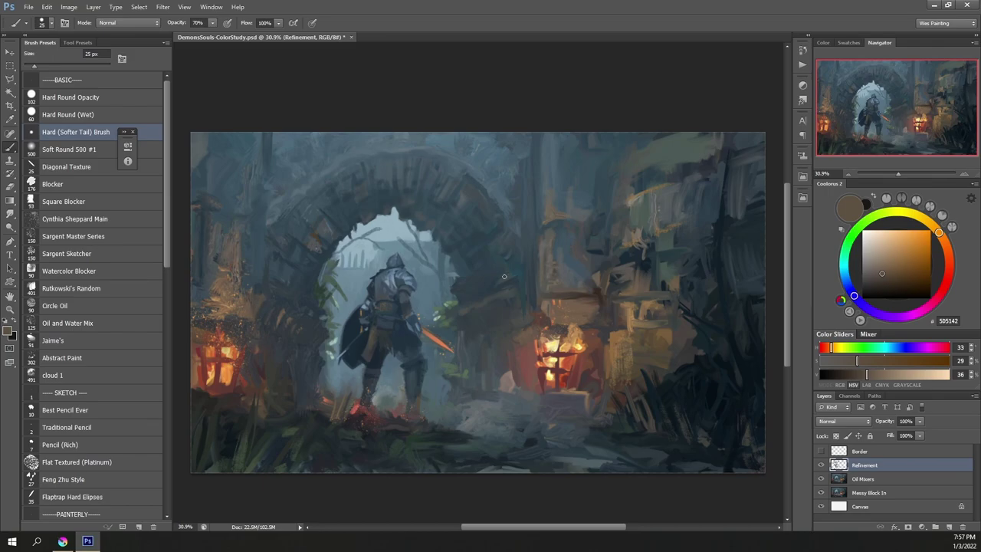
alt+click(548, 303)
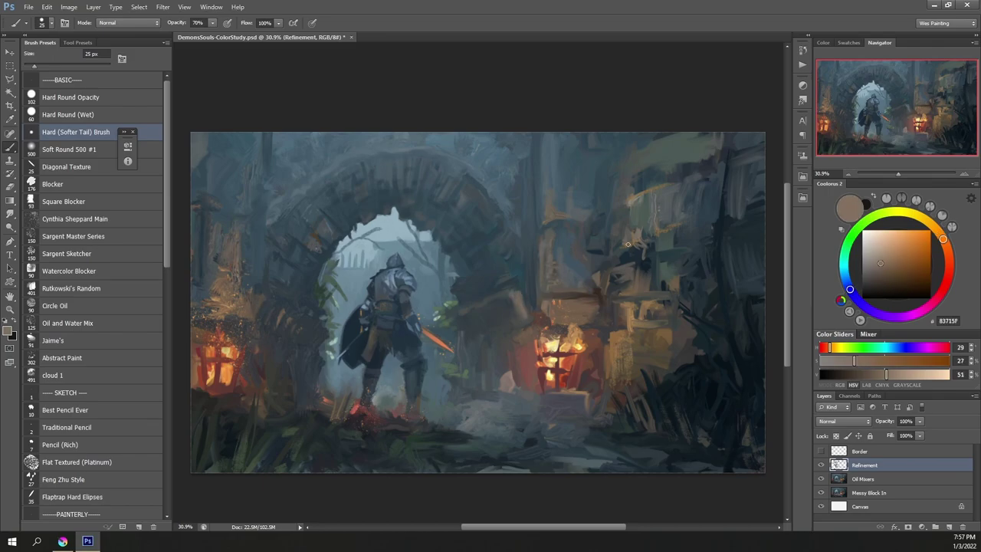
alt+click(512, 282)
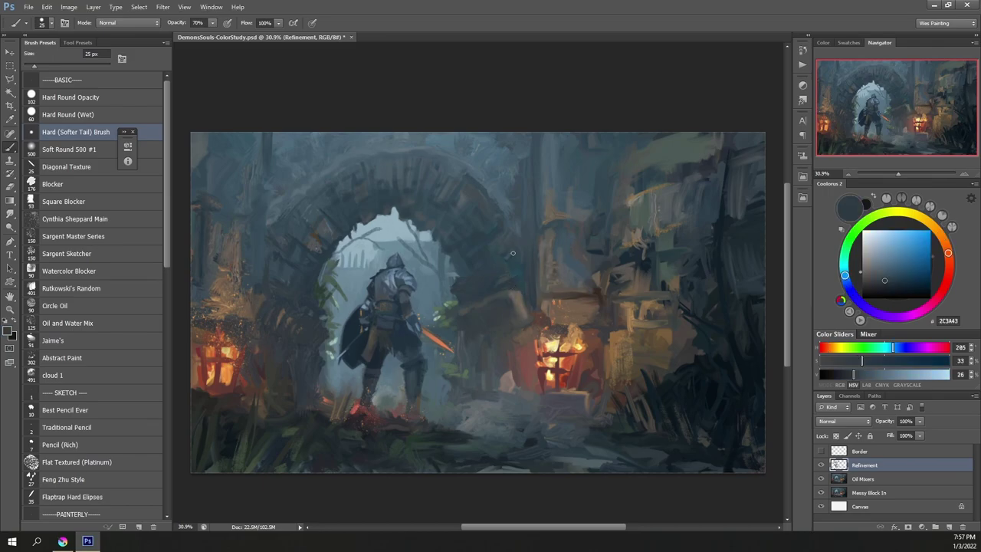
alt+click(508, 290)
Step: Detail the pillar and wall above the right-hand brazier with sampled greys and ochre, varying the brush between 10 and 30 px
key(bracketright)
key(bracketright)
key(bracketleft)
key(bracketleft)
key(bracketleft)
key(bracketleft)
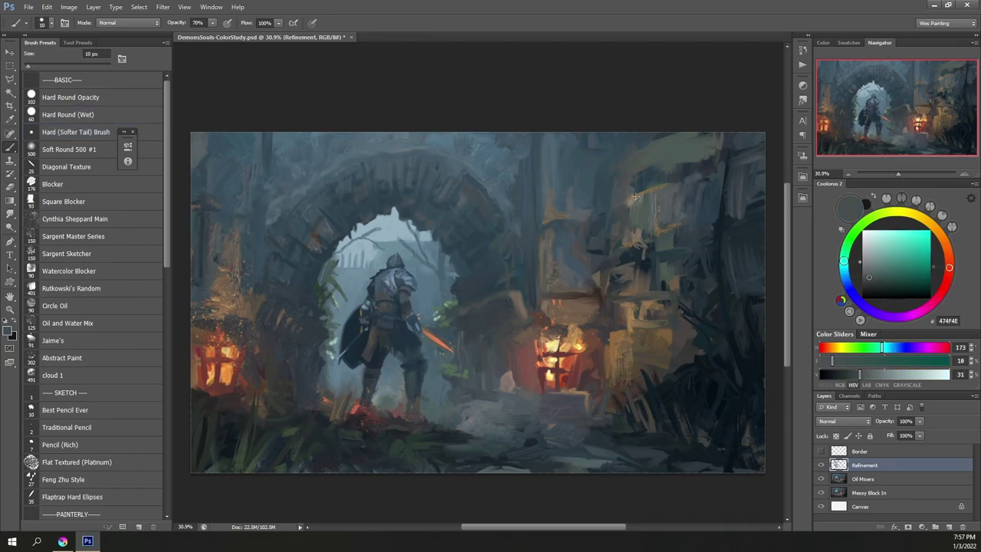
alt+click(593, 316)
key(bracketright)
key(bracketright)
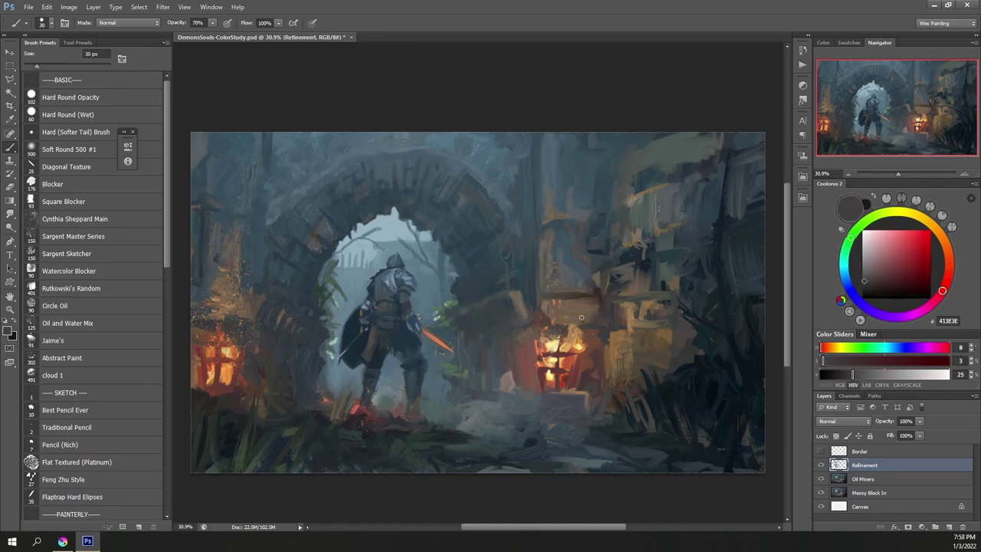
drag(549, 245, 553, 230)
alt+click(587, 321)
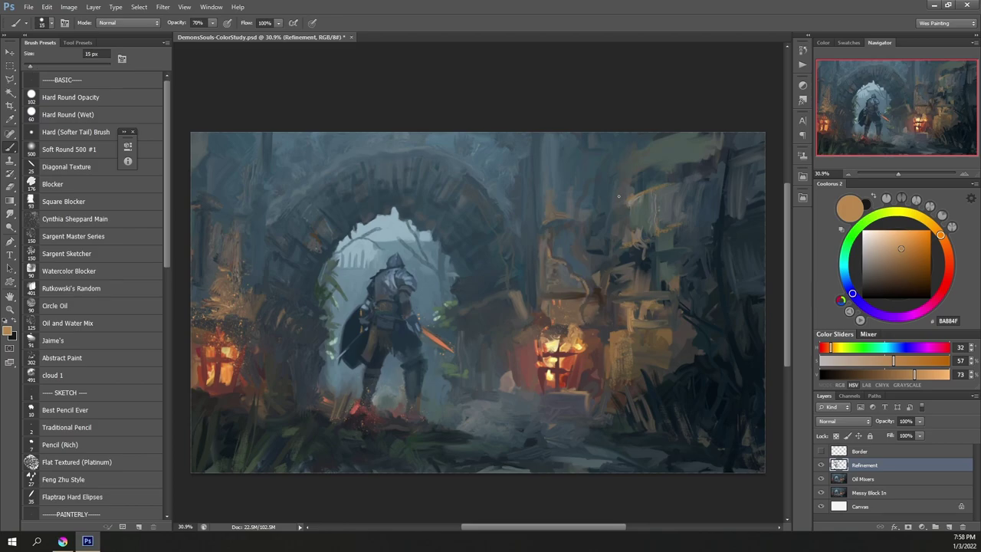
Step: Paint long bare branches at 100% opacity in sampled near-black, reaching from the right-hand undergrowth across the firelit wall
alt+click(724, 386)
key(0)
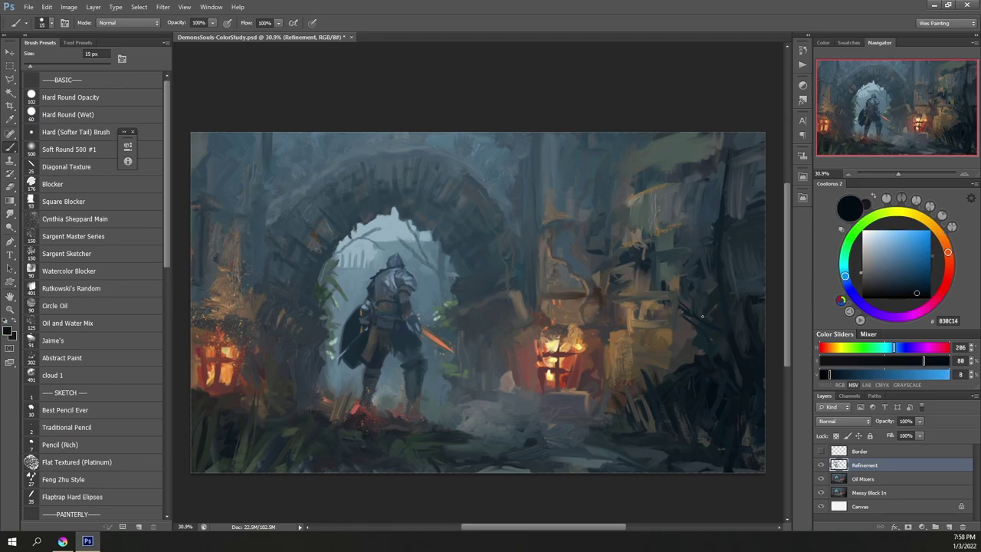
mouse_move(729, 332)
mouse_down()
mouse_move(699, 294)
mouse_move(685, 239)
mouse_move(661, 208)
mouse_move(610, 177)
mouse_up()
drag(688, 253, 649, 216)
key(bracketleft)
mouse_move(702, 285)
mouse_down()
mouse_move(649, 287)
mouse_move(593, 261)
mouse_up()
key(bracketleft)
key(bracketleft)
mouse_move(661, 287)
mouse_down()
mouse_move(599, 310)
mouse_move(547, 312)
mouse_up()
Step: Extend the near-black tree with an upward limb toward the painting's upper-right corner and thinner twigs, varying the brush size
key(bracketright)
key(bracketright)
key(bracketright)
drag(692, 253, 721, 175)
key(bracketleft)
key(bracketleft)
key(bracketleft)
mouse_move(745, 308)
mouse_down()
mouse_move(723, 300)
mouse_move(639, 327)
mouse_up()
drag(720, 295, 705, 279)
key(bracketright)
key(bracketright)
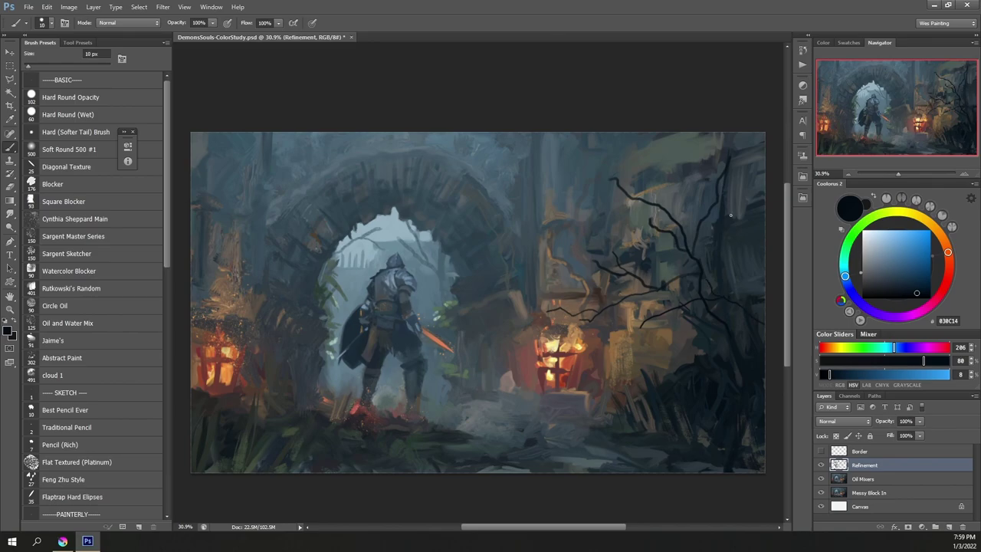
Step: Add dark clumps to the branch ends and thicken the tree along the painting's right edge with a brush up to 45 px
drag(714, 160, 736, 156)
drag(614, 255, 619, 264)
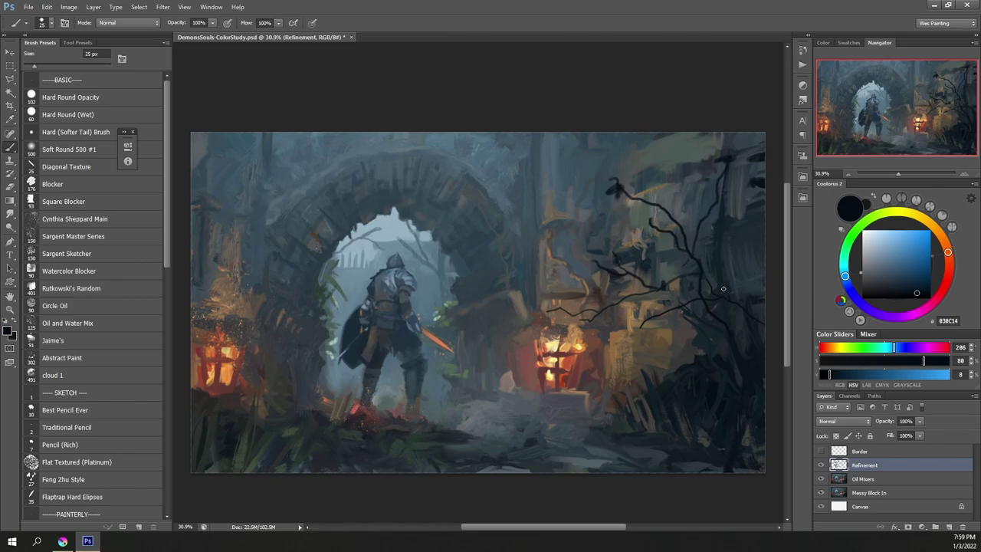
key(bracketright)
drag(742, 357, 761, 260)
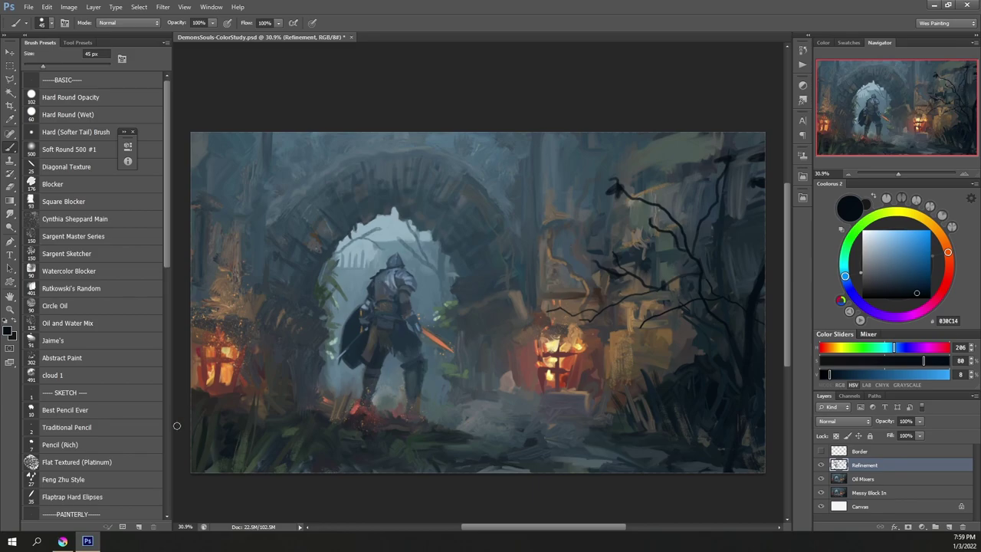
Step: Refine the left wall and the arch's left shoulder at 25 px with sampled browns, orange and blue-grey
drag(239, 288, 285, 299)
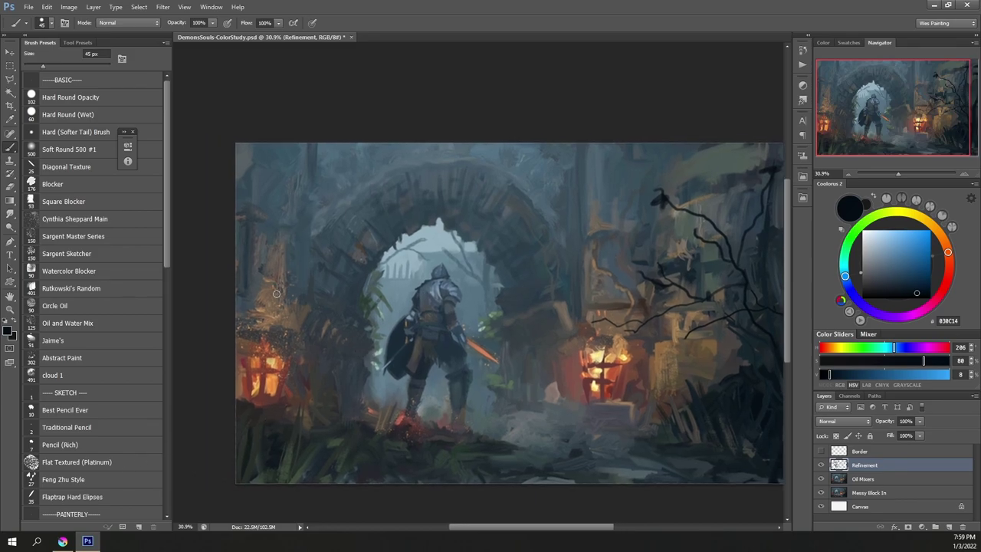
alt+click(278, 295)
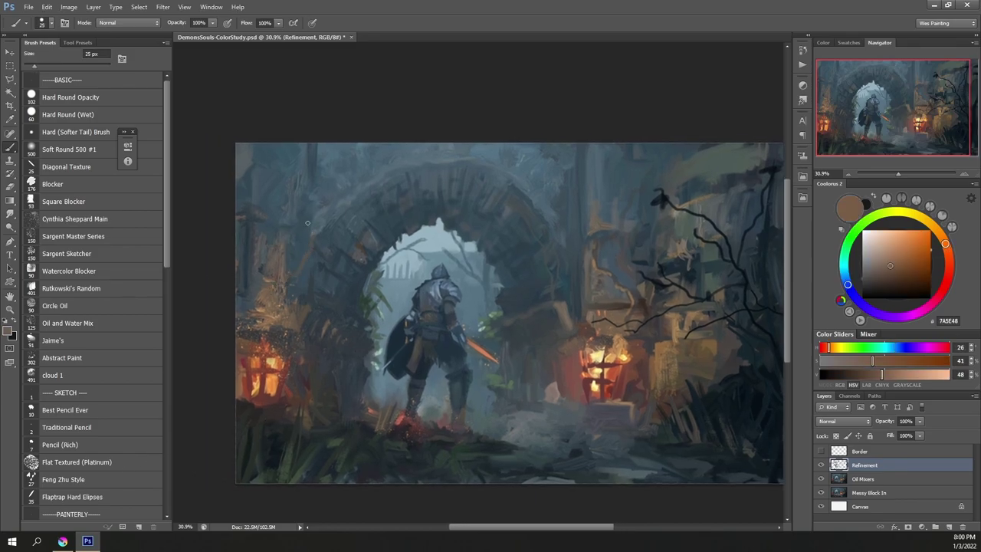
alt+click(270, 384)
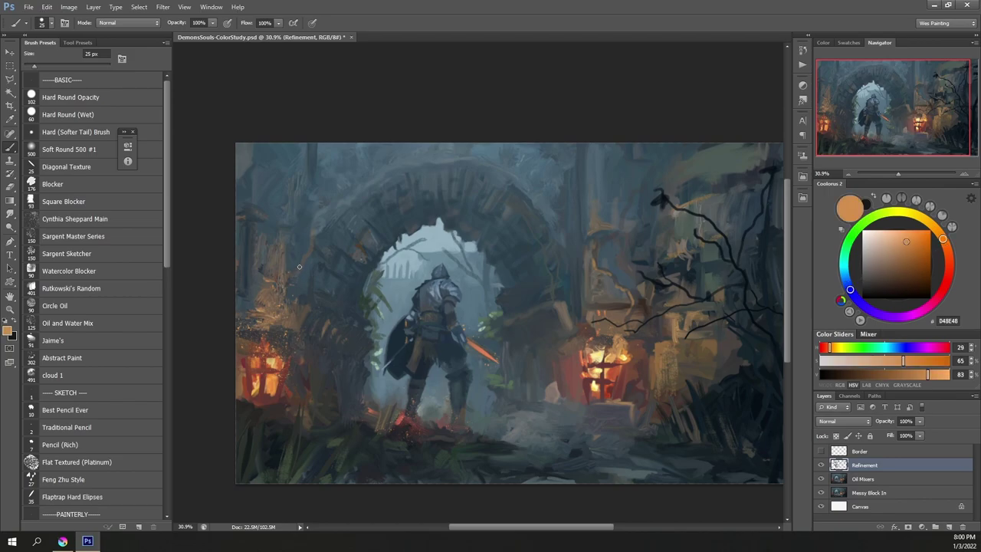
alt+click(322, 222)
alt+click(336, 222)
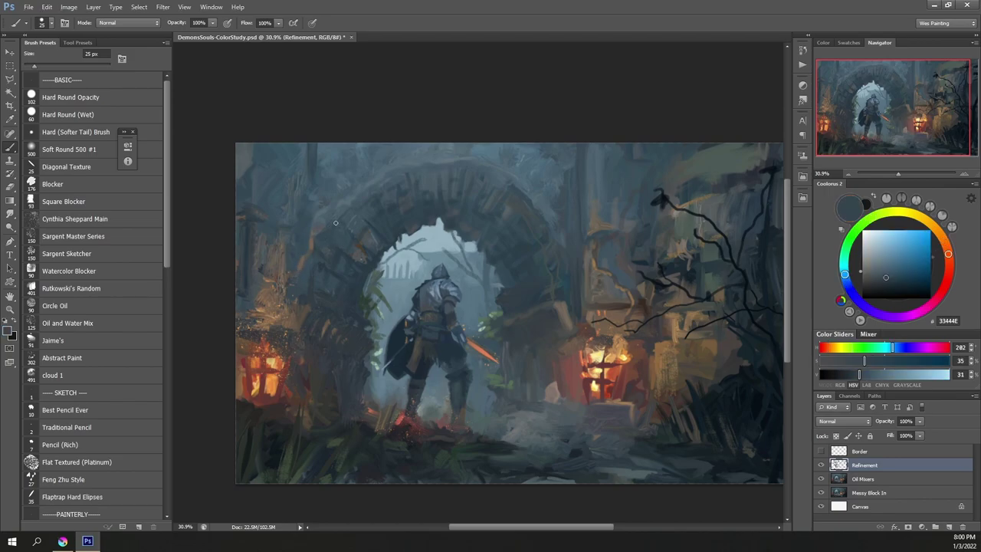
drag(277, 191, 269, 208)
drag(255, 149, 247, 165)
Step: Touch up the left-hand brazier's base and the area just left of the right-hand brazier with sampled reds and greys
alt+click(247, 389)
drag(244, 397, 242, 411)
alt+click(244, 411)
alt+click(248, 368)
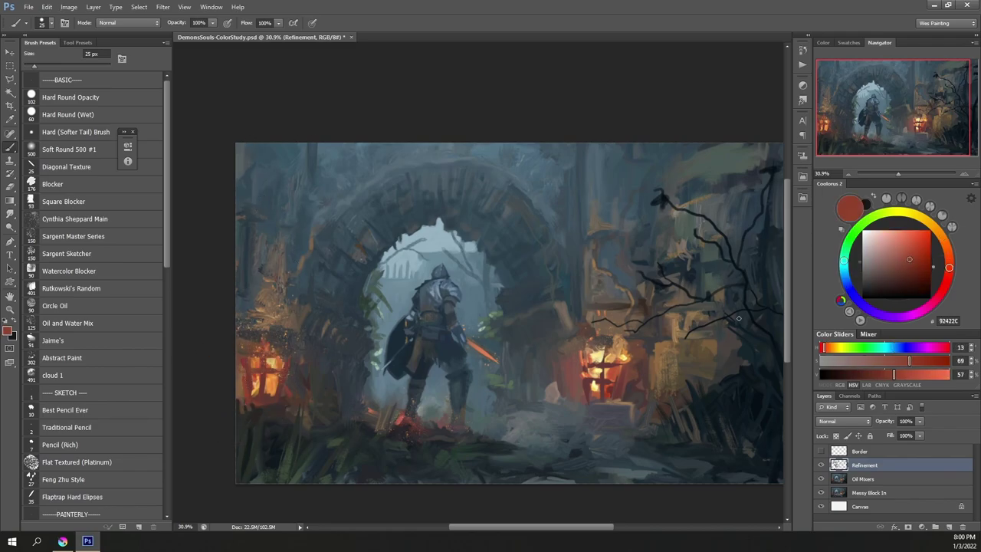
alt+click(577, 378)
alt+click(559, 389)
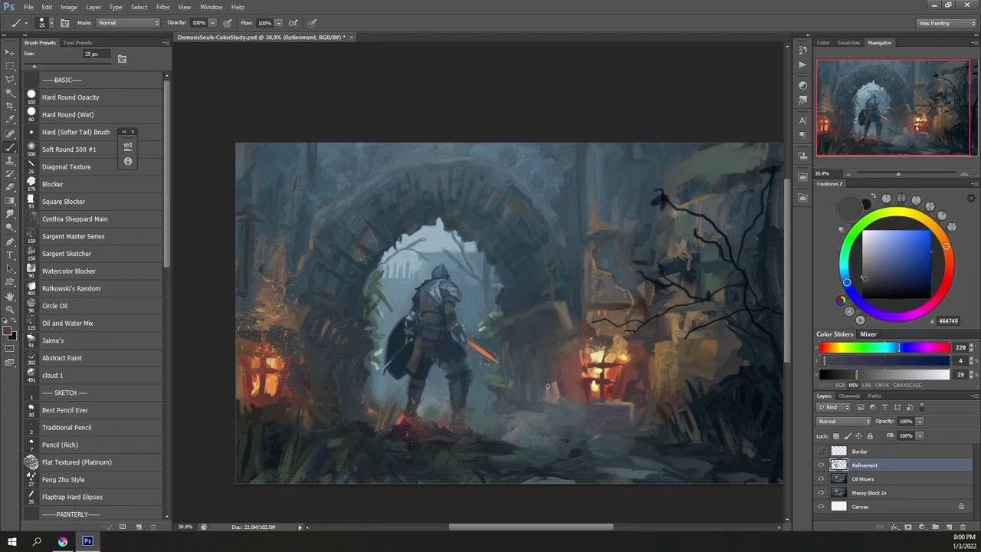
Step: Paint a sampled-red strip across the ground at the knight's feet and speckle it using the Splatter Small brush at 125 px
alt+click(399, 417)
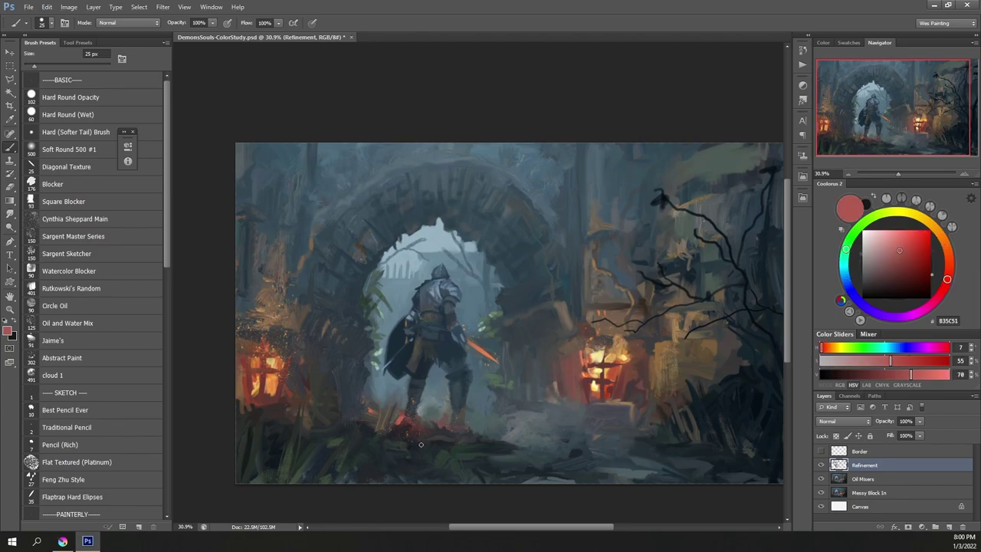
mouse_move(419, 439)
mouse_down()
mouse_move(517, 428)
mouse_move(479, 438)
mouse_move(519, 438)
mouse_up()
scroll(158, 279, down, 10)
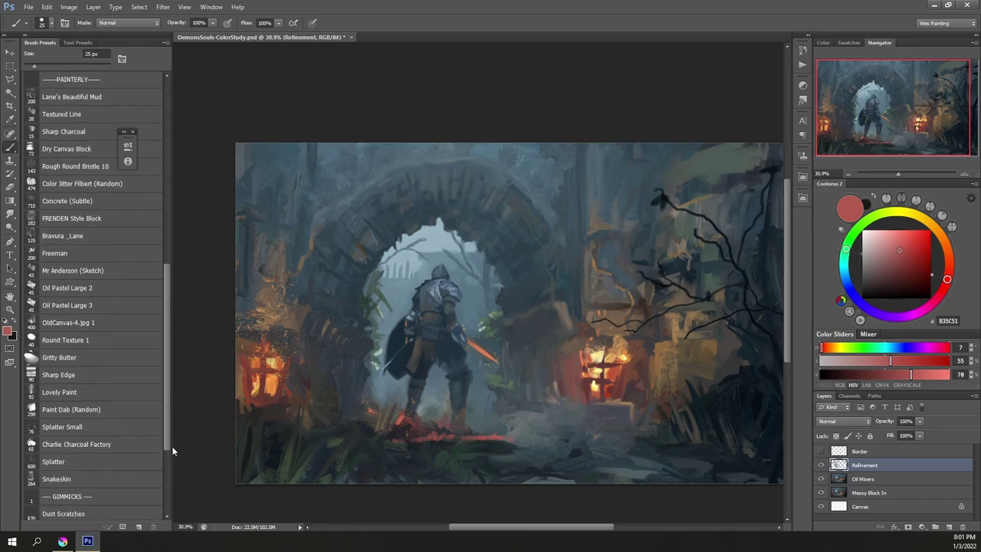
click(62, 414)
key(bracketright)
key(bracketright)
key(bracketright)
key(bracketright)
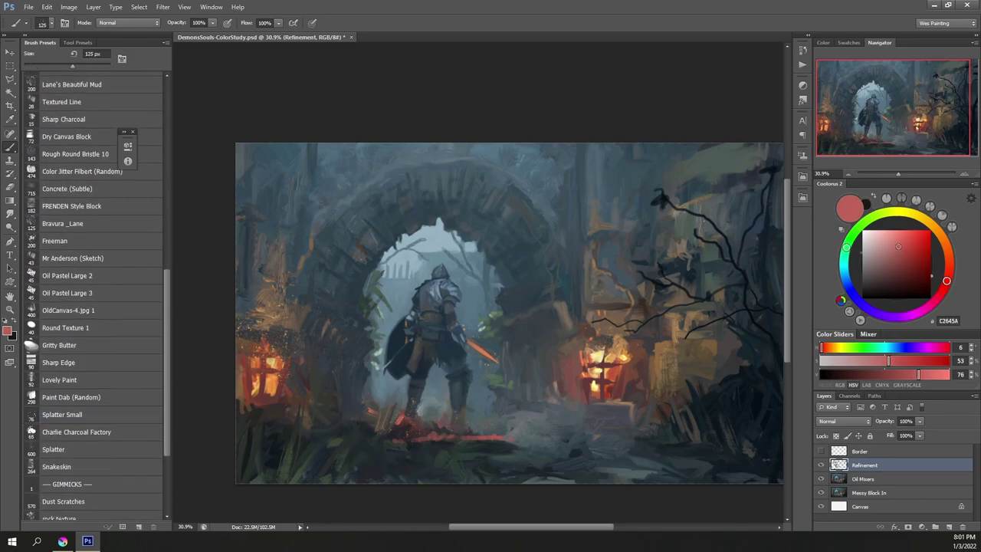
Step: Break up the red strip below the knight with a 50 px brush, using colours sampled from the strip and dark ground
scroll(135, 429, up, 7)
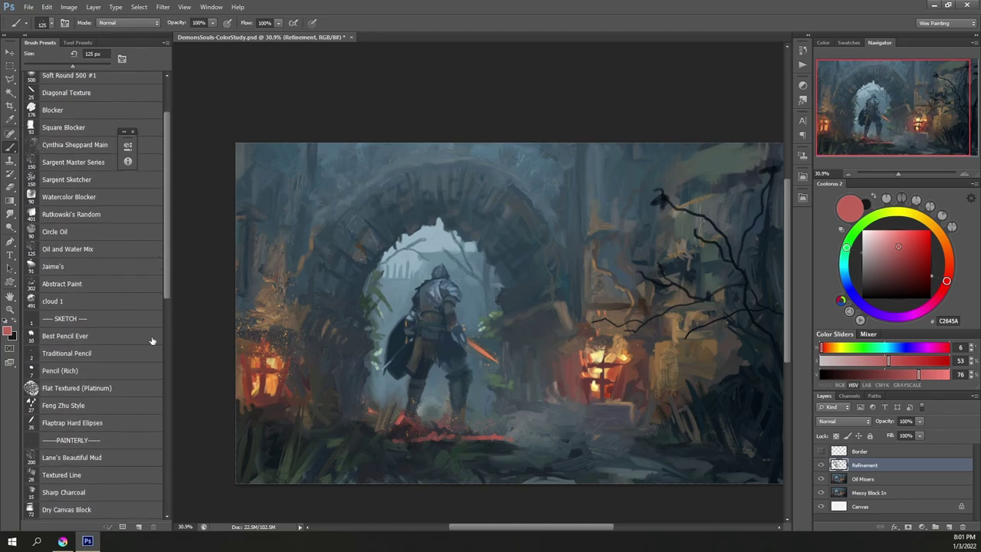
scroll(100, 371, down, 3)
key(bracketleft)
key(bracketleft)
key(bracketleft)
key(bracketleft)
key(bracketleft)
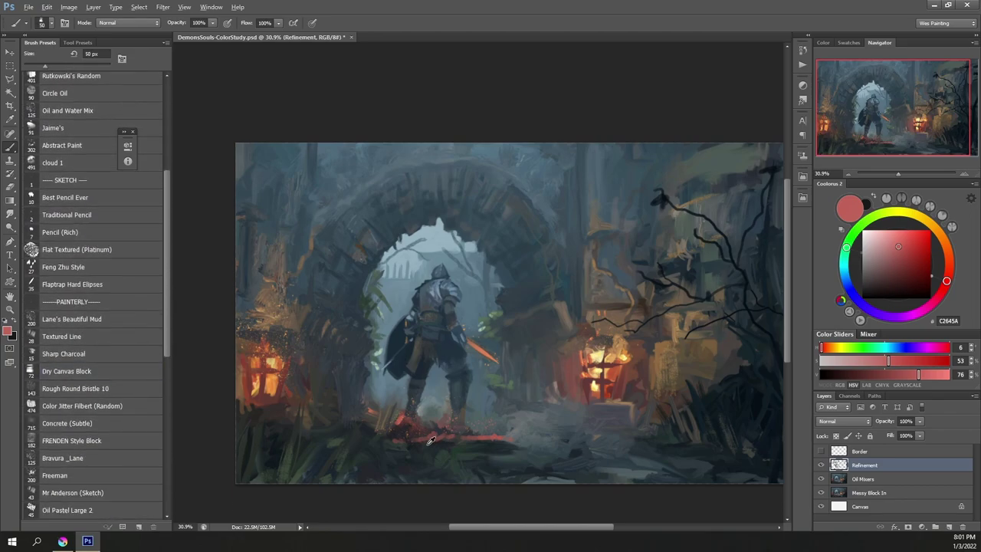
alt+click(430, 440)
alt+click(544, 445)
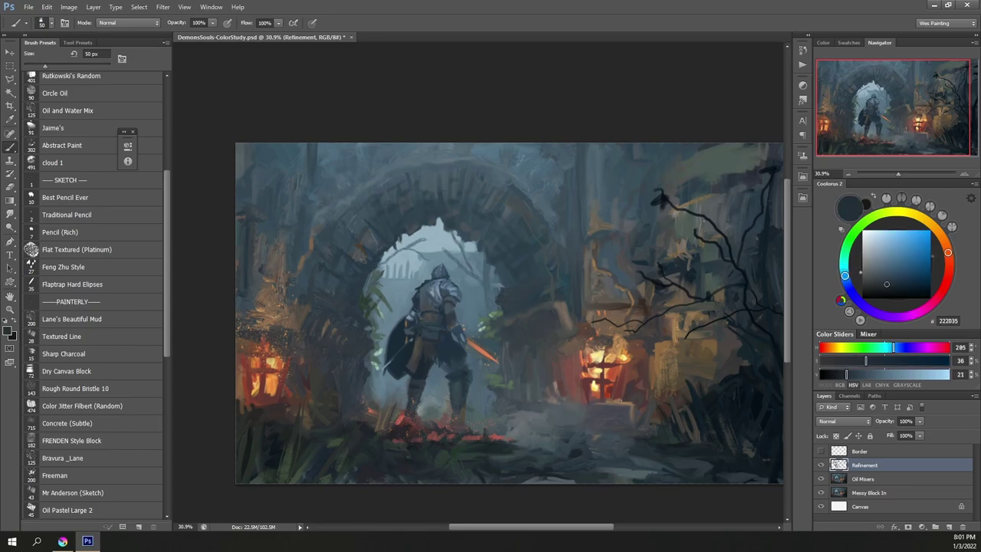
Step: Paint small plants in the archway opening to the right of the knight with sampled blue-greys and muted green
alt+click(499, 413)
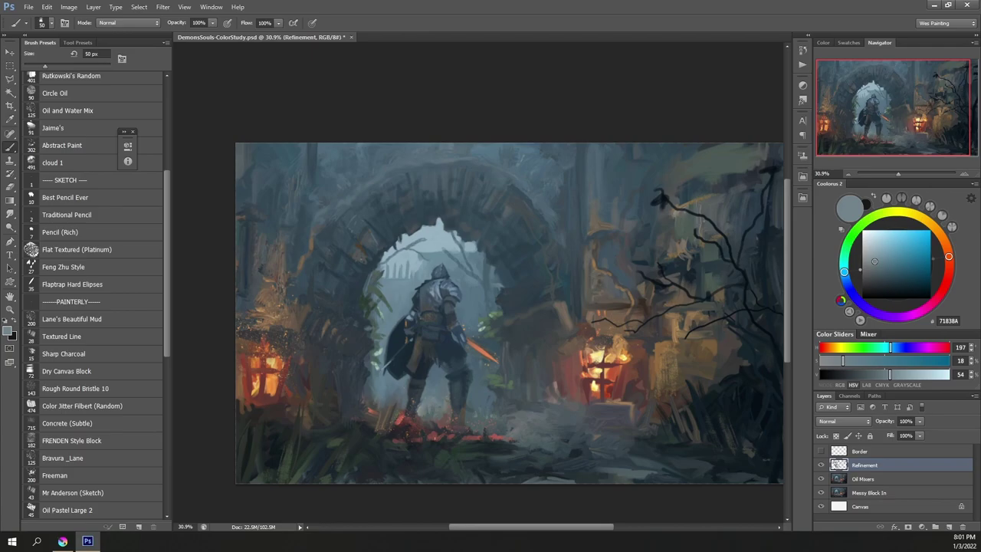
alt+click(474, 399)
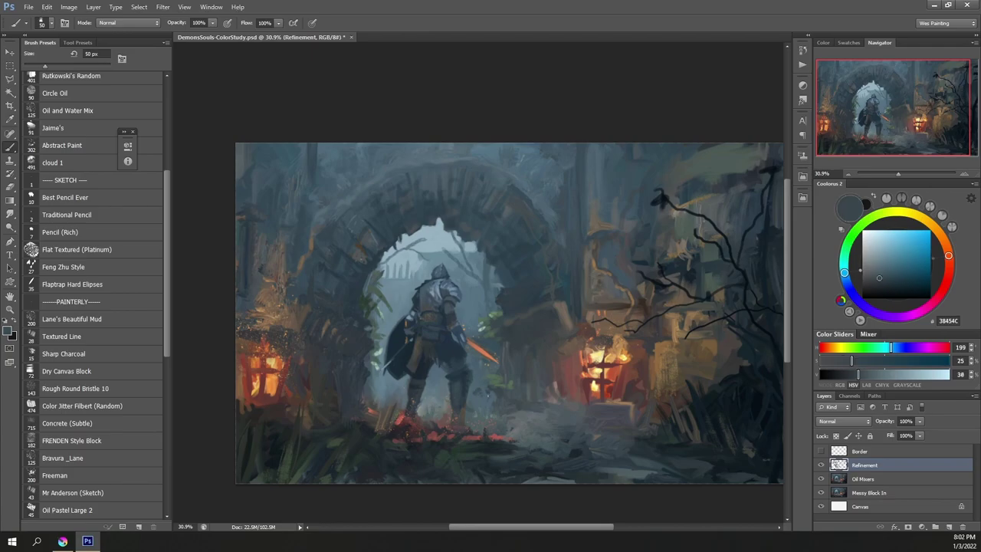
alt+click(495, 330)
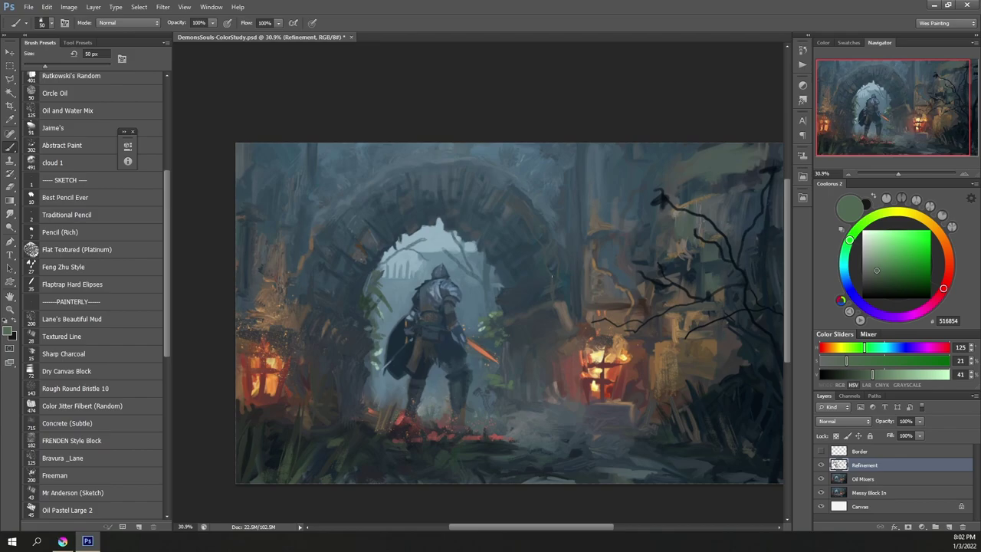
Step: Refine the archway stones and the wall above the left-hand brazier with sampled blue-greys and brown using the 50 px brush
alt+click(418, 276)
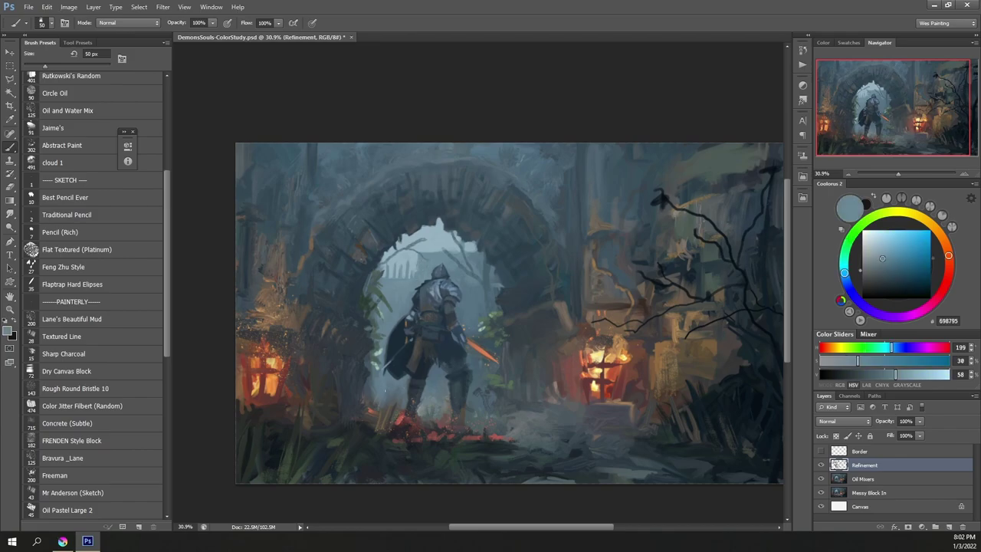
alt+click(361, 356)
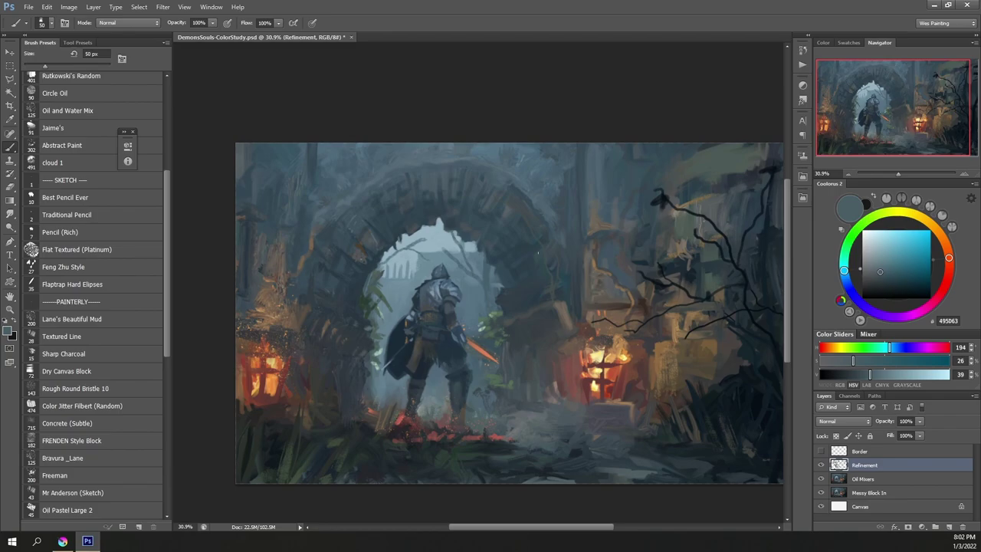
alt+click(511, 328)
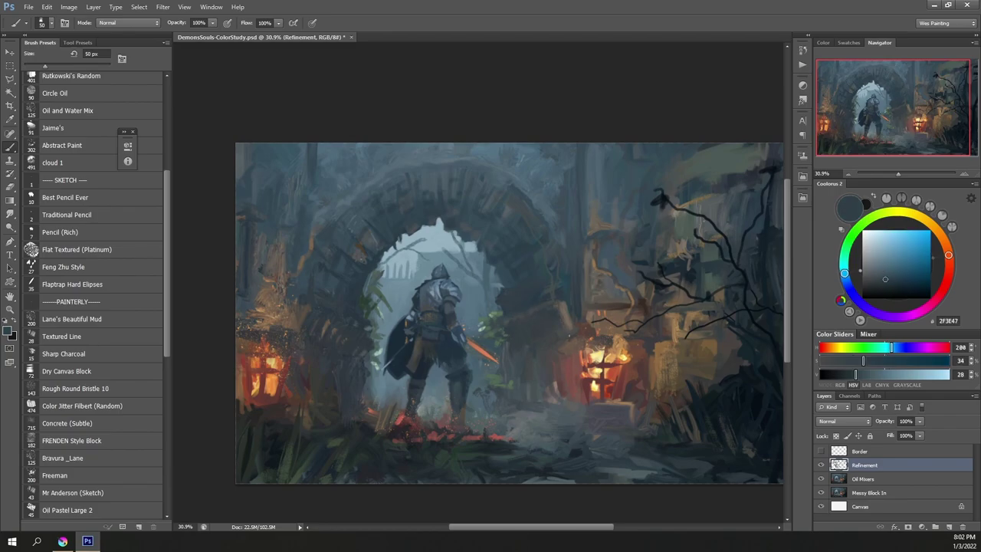
alt+click(338, 260)
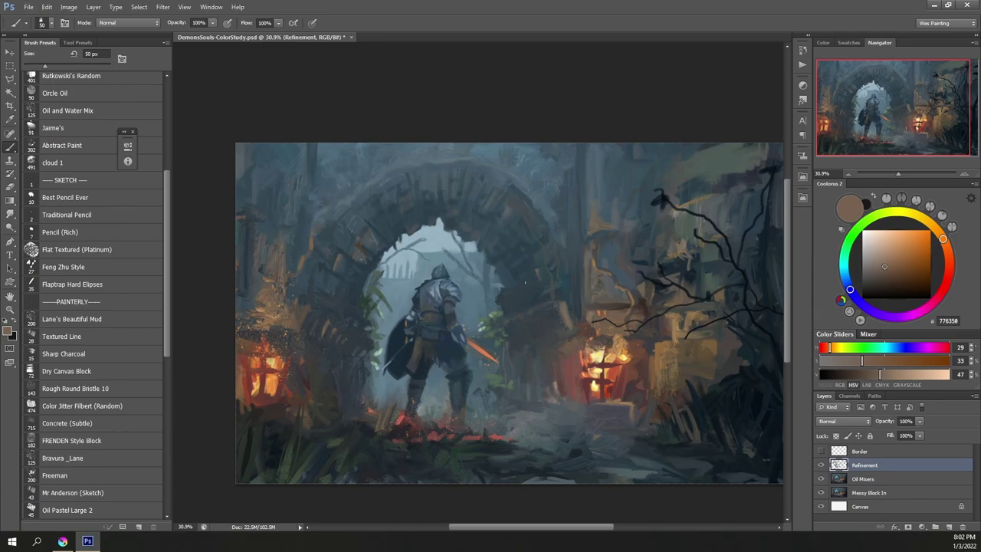
drag(289, 285, 286, 307)
Step: Paint dark grass blades in the left foreground and dark bars over both braziers with a sampled near-black
alt+click(352, 482)
drag(319, 448, 310, 483)
drag(359, 459, 351, 484)
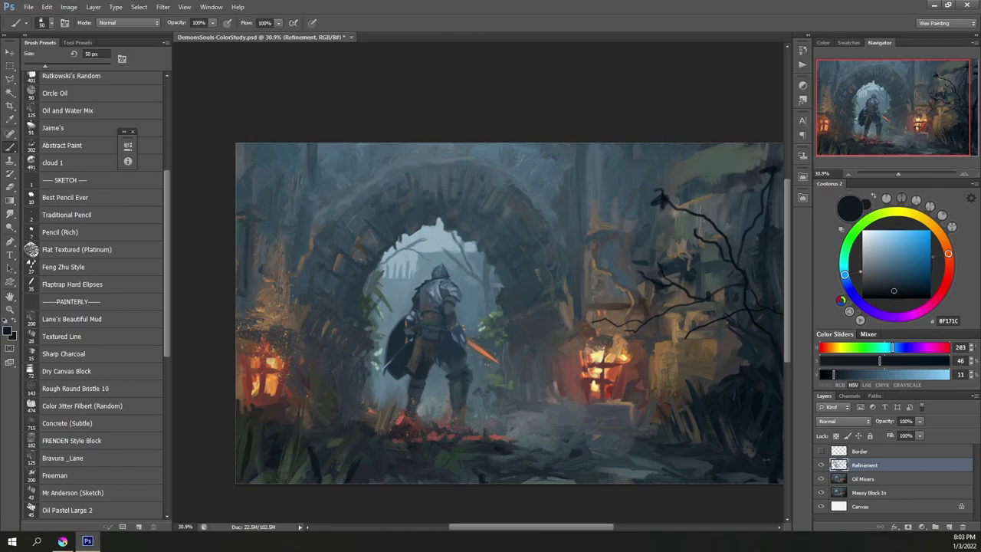
drag(261, 369, 263, 405)
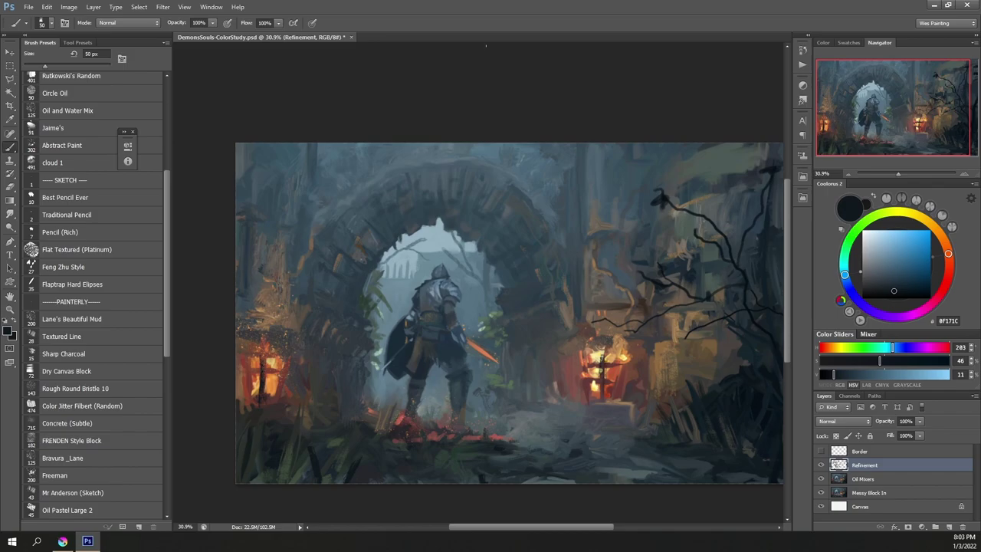
Step: Create a new layer above Refinement and set its blend mode to Color Dodge
click(948, 526)
click(843, 420)
click(846, 273)
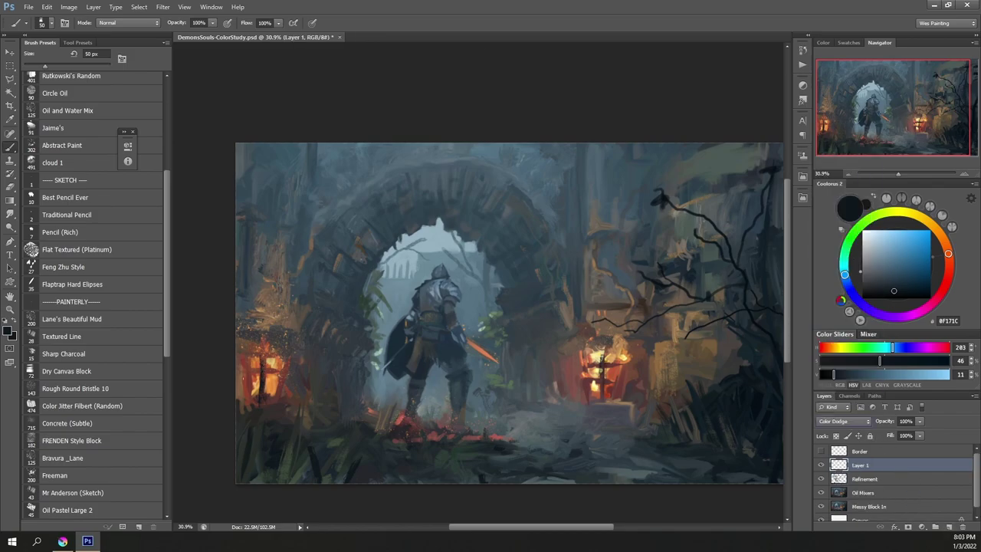
Step: Add soft orange glows over both braziers and the knight's sword with the Soft Round 500 brush, using a sampled flame orange
alt+click(268, 385)
scroll(82, 130, up, 5)
click(83, 148)
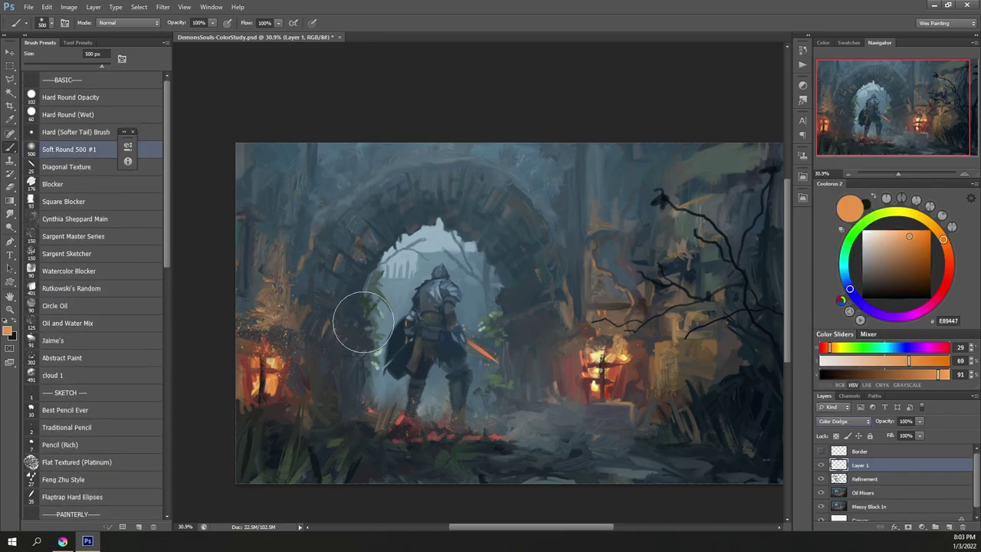
key(bracketright)
key(bracketright)
key(bracketright)
click(279, 379)
click(595, 376)
key(bracketleft)
key(bracketleft)
click(503, 376)
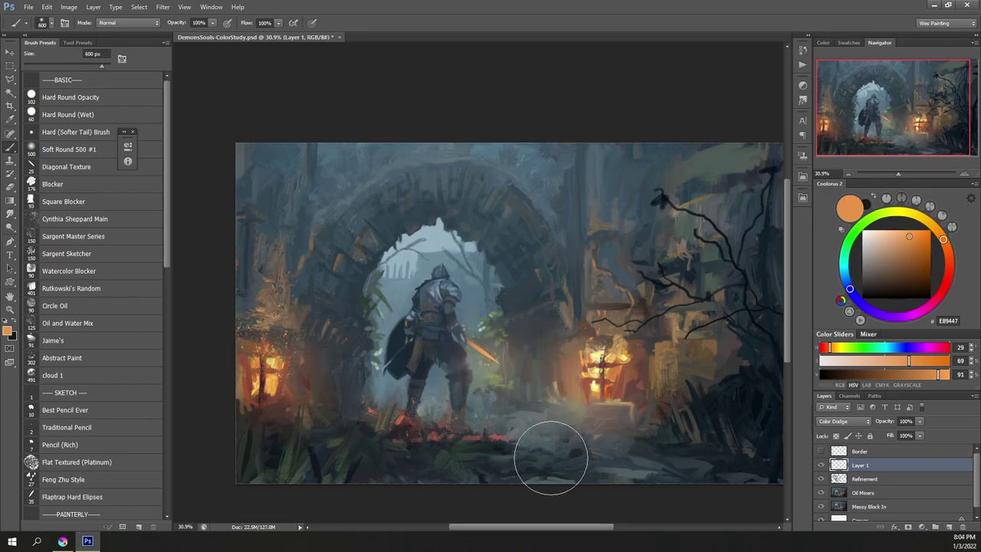
click(610, 265)
key(ctrl+z)
click(661, 362)
key(ctrl+z)
Step: Extend the orange glow beside the left-hand brazier and intensify the ground at the knight's feet with saturated red at 150 px
click(305, 333)
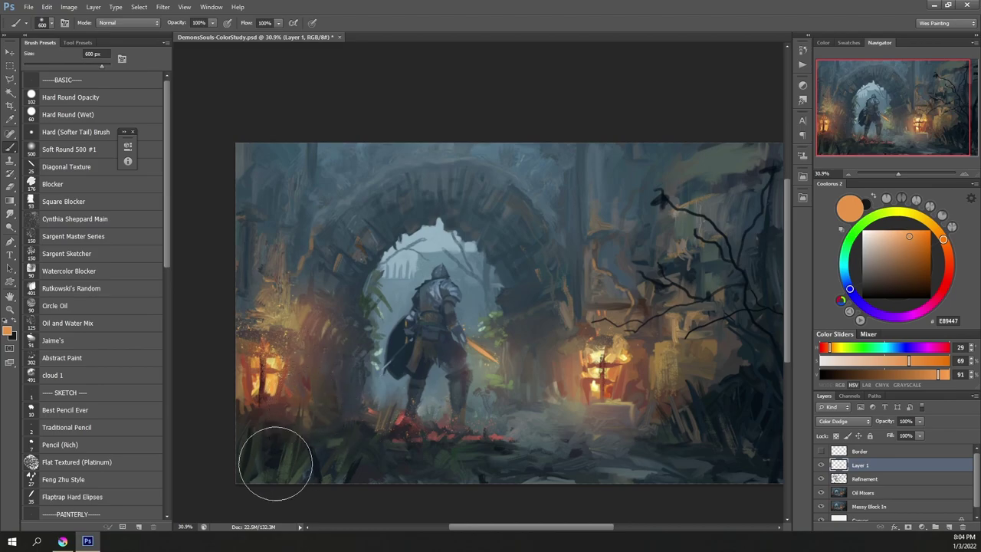
alt+click(405, 417)
click(919, 241)
key(bracketleft)
key(bracketleft)
key(bracketleft)
key(bracketleft)
key(bracketleft)
key(bracketleft)
key(bracketleft)
mouse_move(468, 430)
mouse_down()
mouse_move(432, 419)
mouse_move(404, 428)
mouse_up()
click(462, 416)
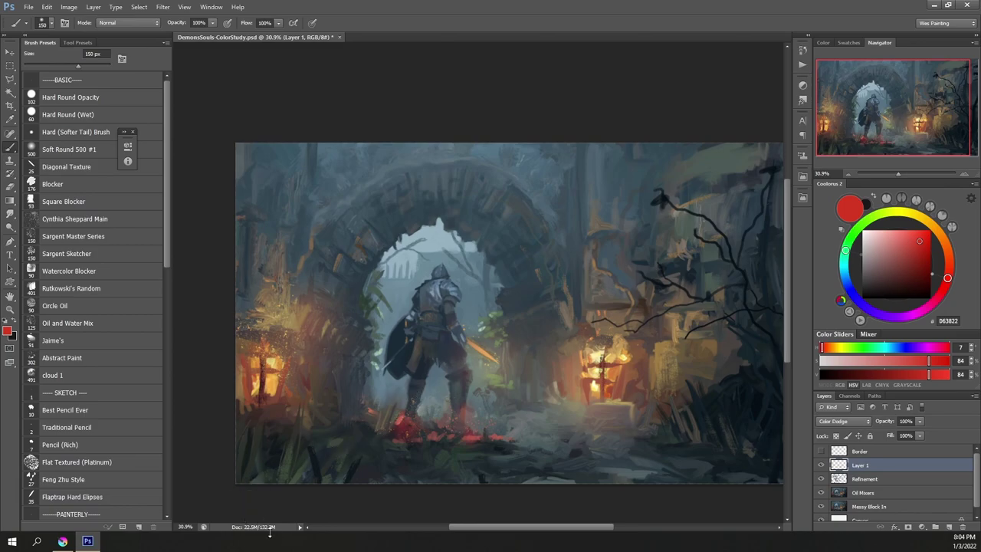
Step: On the Refinement layer, clean up the left outline of the knight's helmet with a 9 px brush and sampled background blue-grey
scroll(259, 501, up, 2)
scroll(429, 279, up, 7)
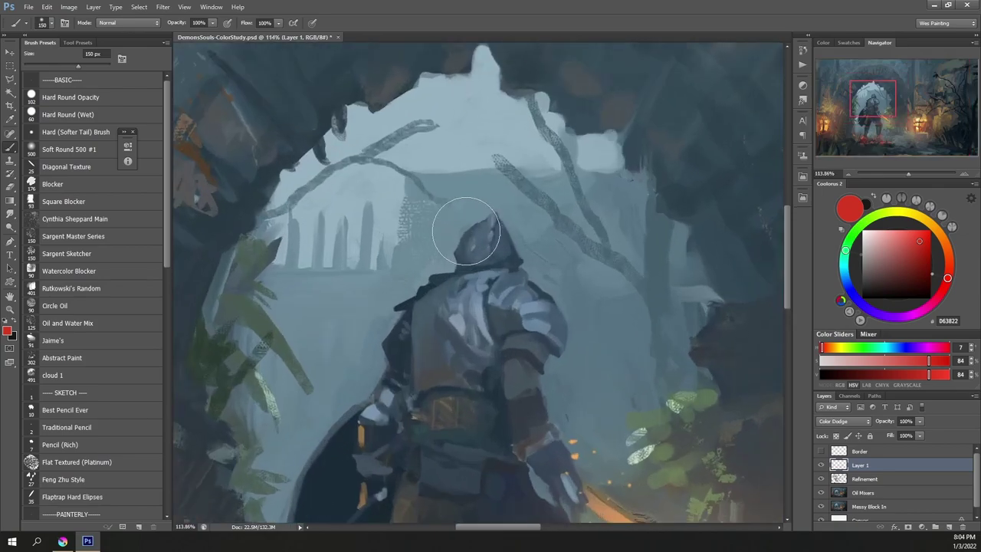
scroll(456, 268, up, 2)
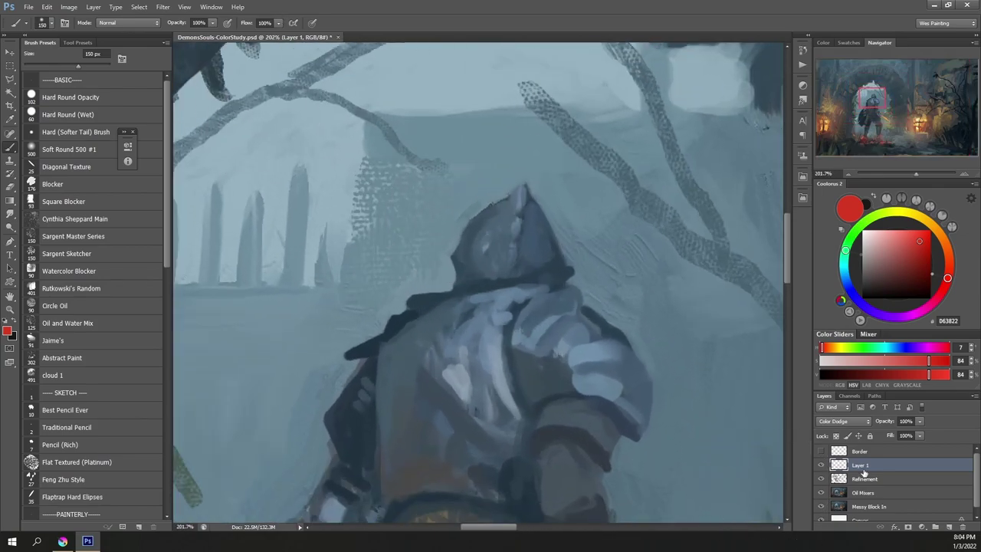
key(alt+bracketleft)
key(bracketleft)
key(bracketleft)
key(bracketleft)
key(bracketleft)
key(bracketleft)
key(bracketleft)
key(bracketleft)
key(bracketleft)
key(bracketleft)
key(bracketleft)
key(bracketleft)
key(bracketleft)
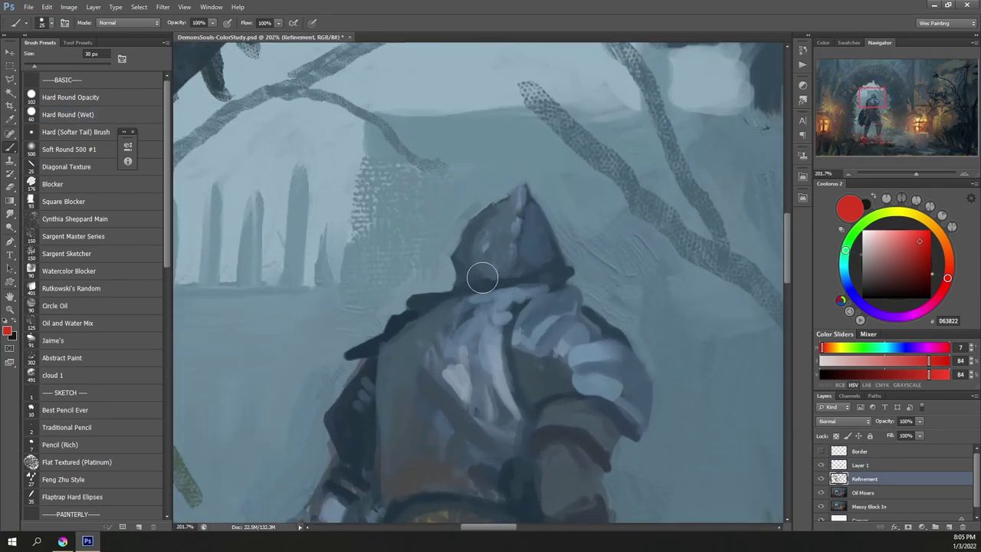
alt+click(460, 268)
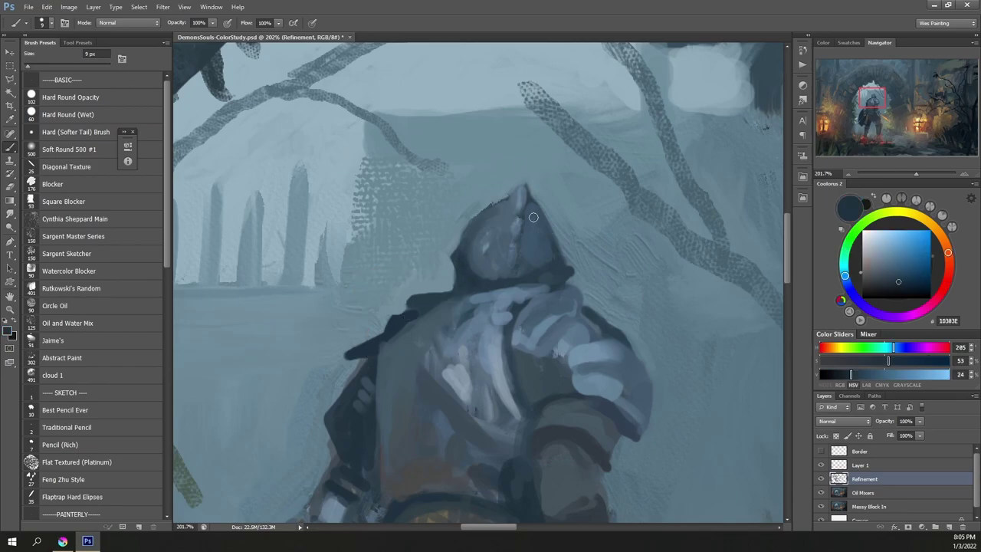
alt+click(500, 216)
alt+click(485, 200)
drag(507, 191, 465, 234)
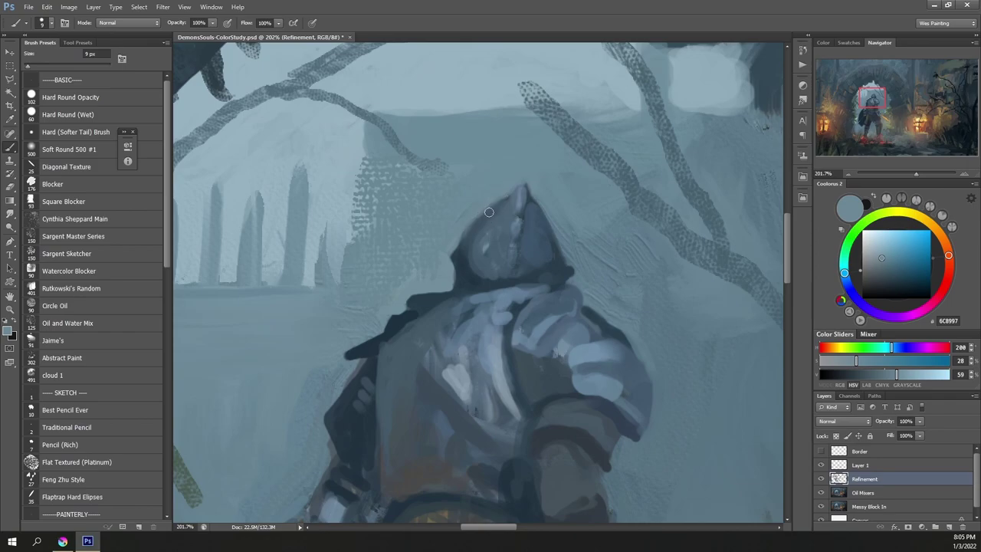
Step: Smooth the helmet's shading, its lower rim and the collar beneath it with blues sampled from the figure
alt+click(501, 206)
alt+click(471, 245)
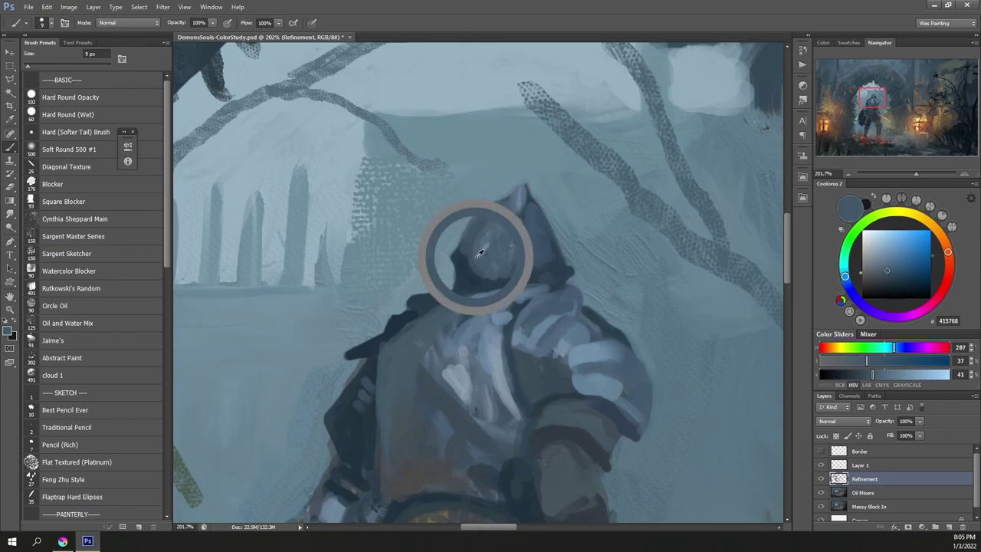
alt+click(549, 273)
alt+click(546, 262)
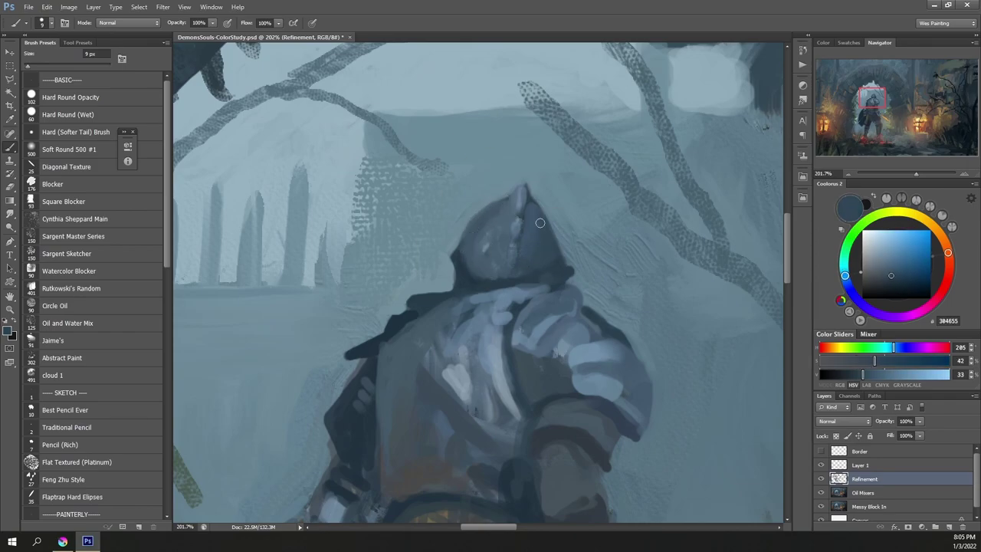
alt+click(477, 281)
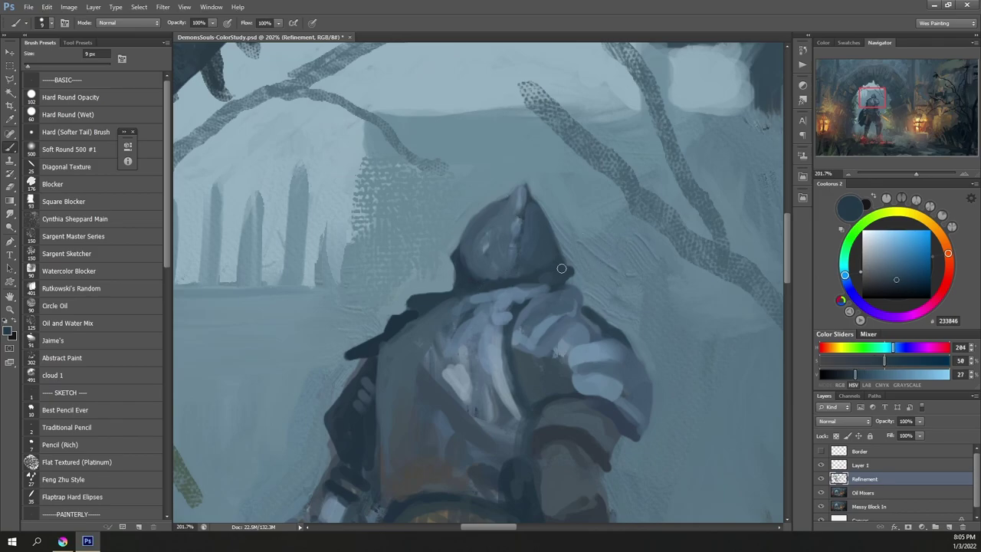
alt+click(460, 313)
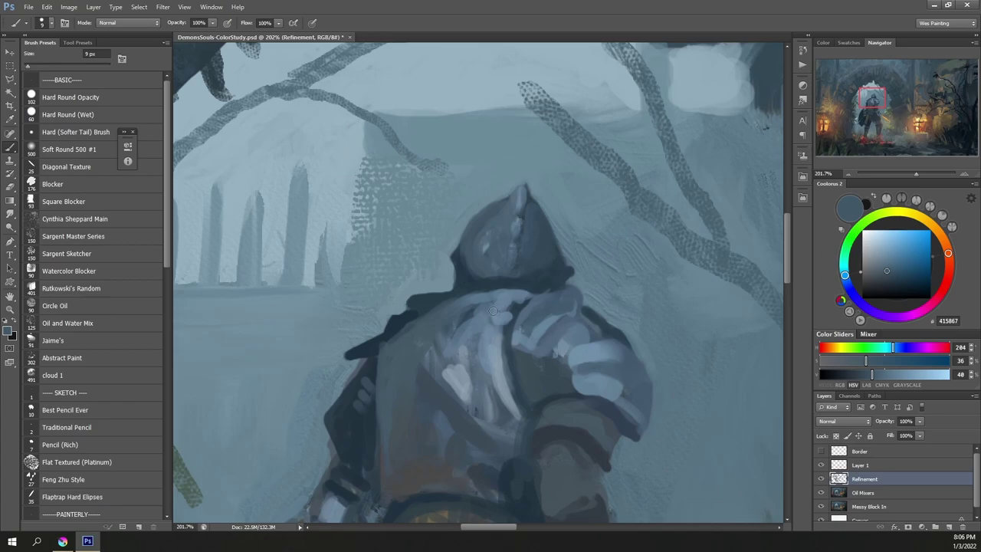
alt+click(460, 318)
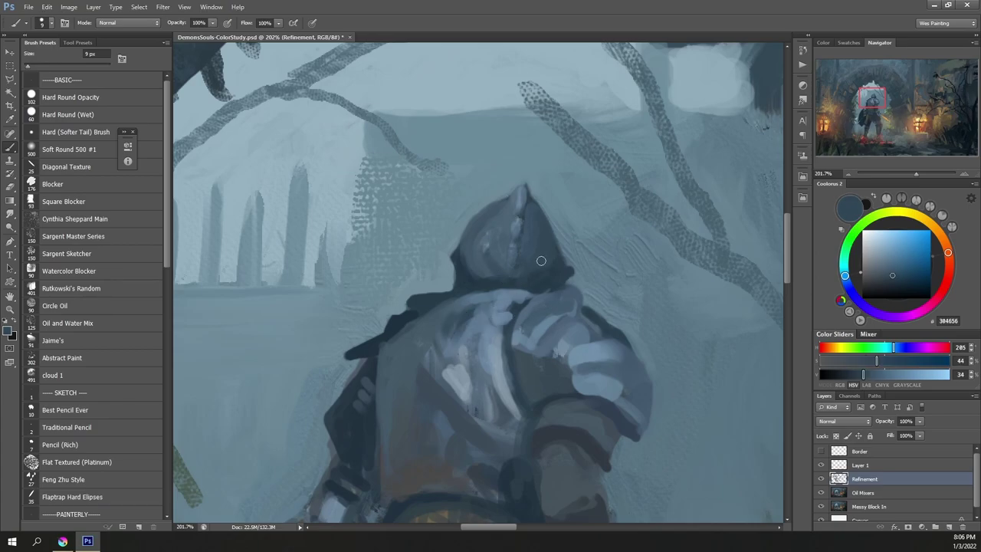
Step: Refine the plates and shadows of the knight's right shoulder armour with sampled light and mid blues
alt+click(535, 347)
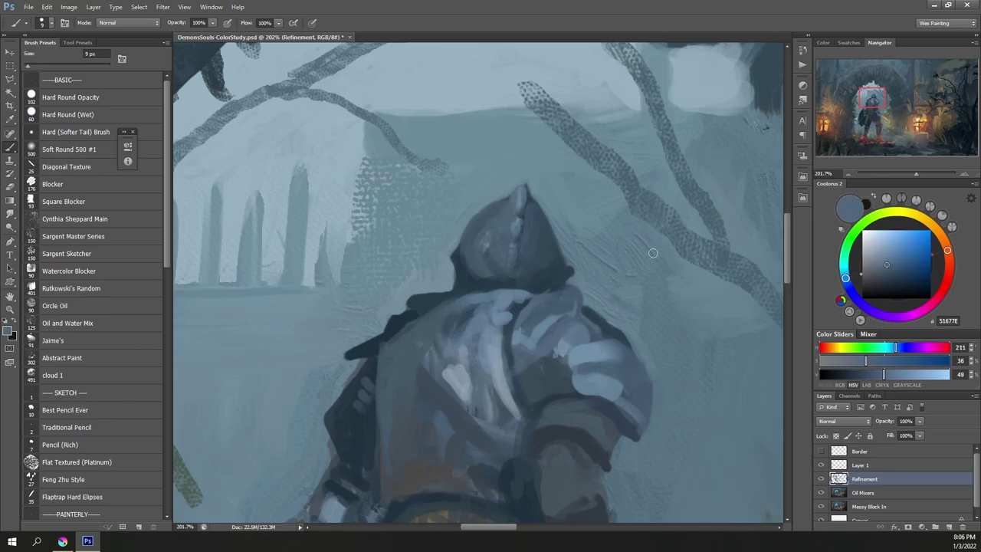
alt+click(545, 370)
drag(541, 371, 525, 375)
alt+click(540, 360)
alt+click(617, 365)
drag(610, 377, 628, 389)
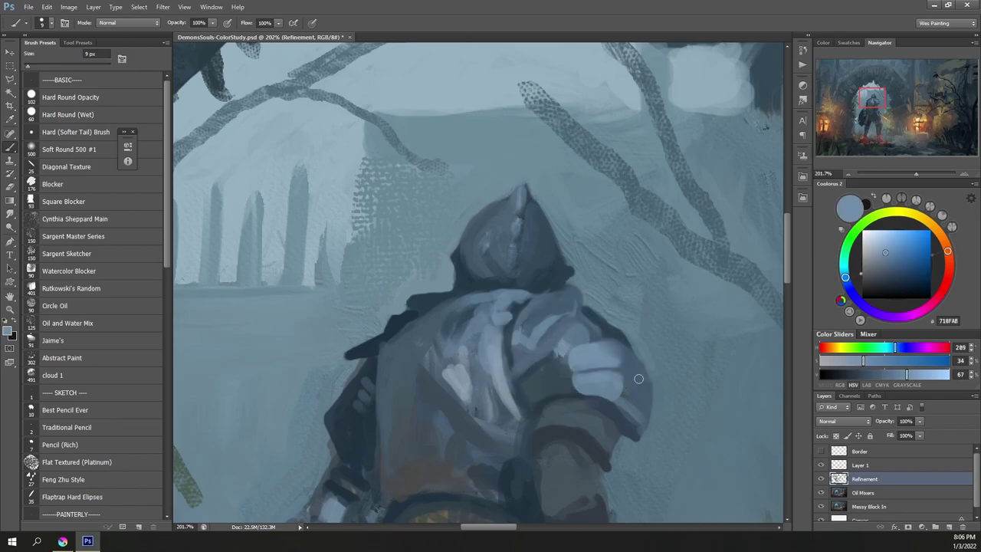
alt+click(645, 412)
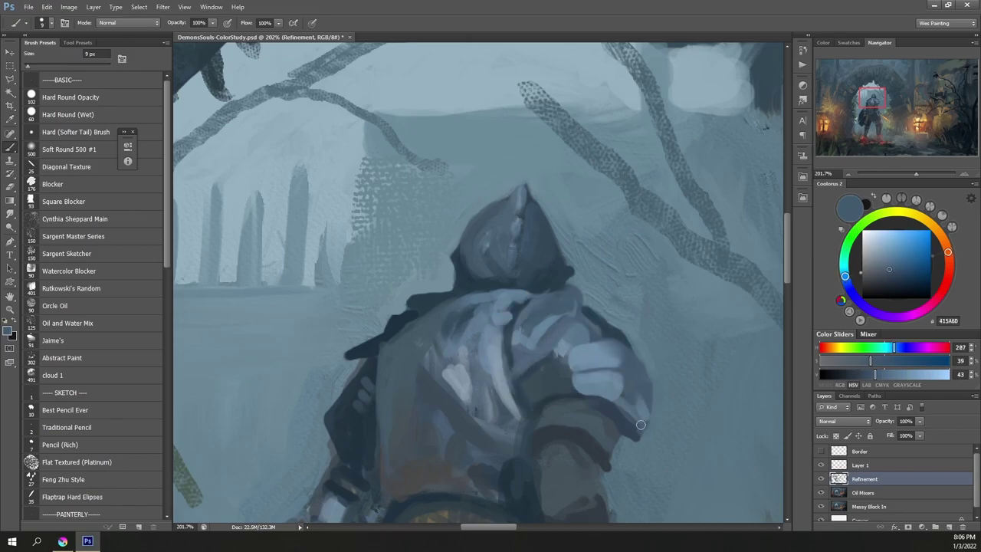
Step: Define the folds and diagonal strap on the knight's back with sampled blue-violet strokes
alt+click(513, 354)
drag(427, 367, 490, 436)
alt+click(469, 402)
drag(446, 409, 459, 432)
drag(424, 385, 436, 407)
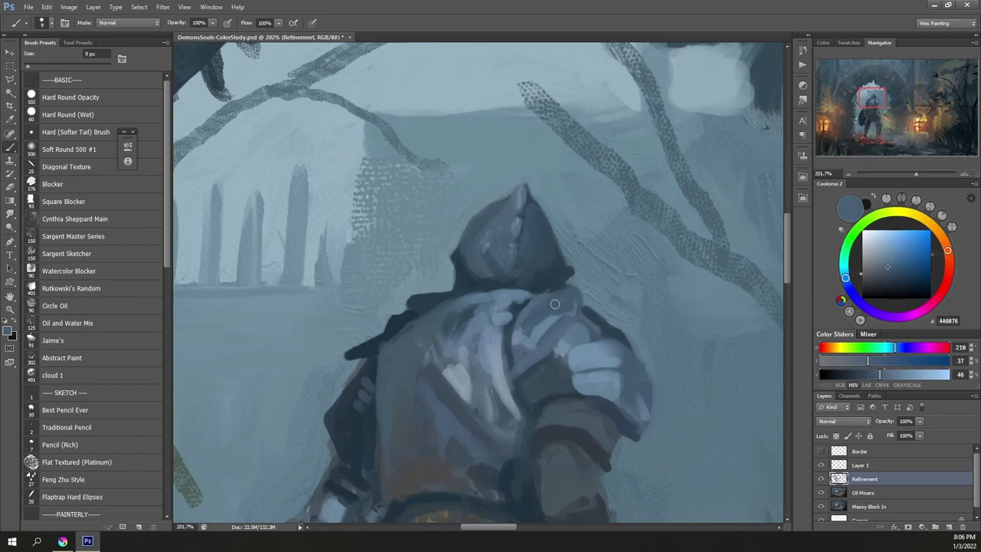
Step: Reshape the cape's pointed edge on the knight's left shoulder with sampled figure and background colours
alt+click(410, 315)
alt+click(415, 321)
drag(390, 338, 441, 305)
alt+click(350, 341)
mouse_move(367, 337)
mouse_down()
mouse_move(352, 352)
mouse_move(375, 336)
mouse_up()
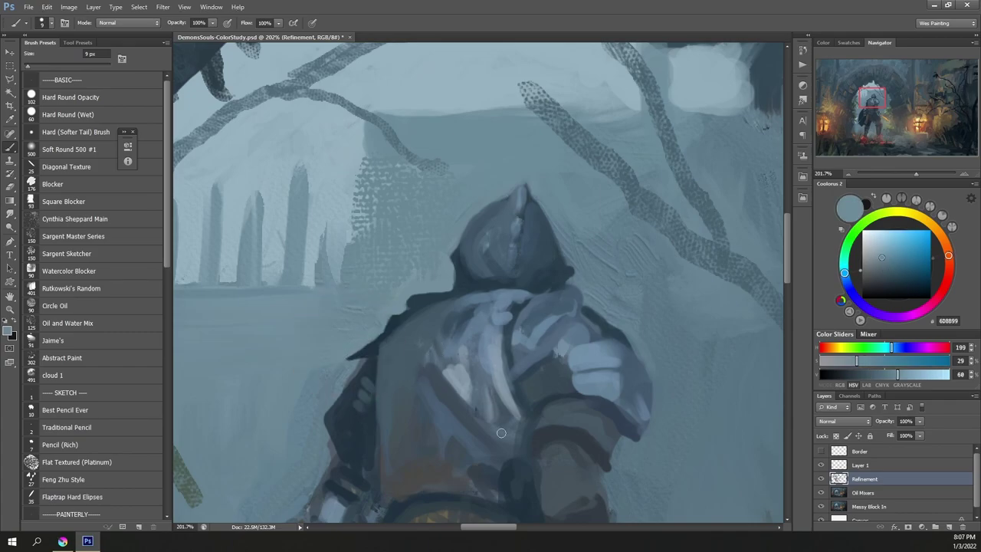
Step: Refine the belt's upper edge and the lower part of the knight's back with sampled browns and greys
scroll(489, 427, down, 3)
alt+click(438, 413)
mouse_move(388, 399)
mouse_down()
mouse_move(460, 379)
mouse_move(512, 402)
mouse_move(503, 397)
mouse_up()
alt+click(527, 387)
alt+click(406, 393)
drag(400, 397, 387, 415)
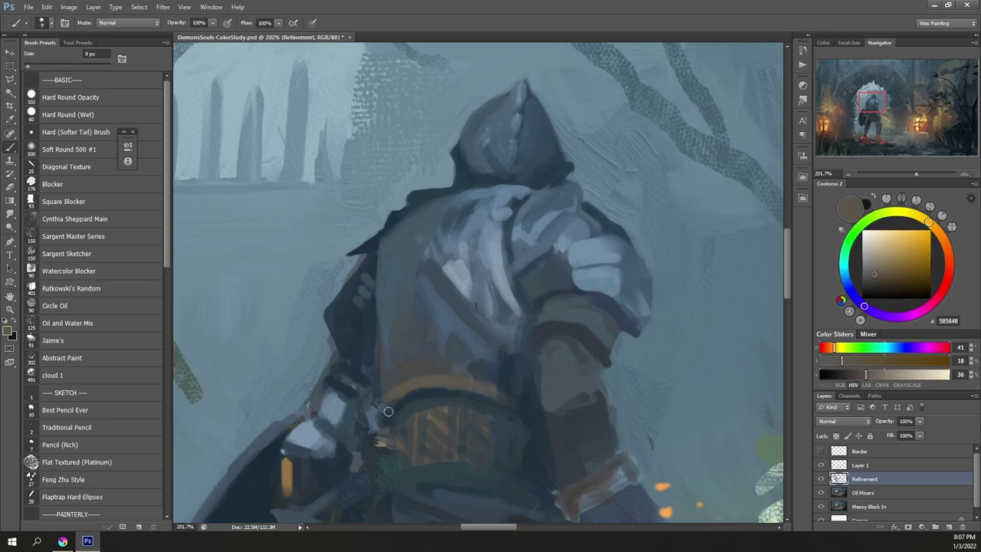
alt+click(404, 385)
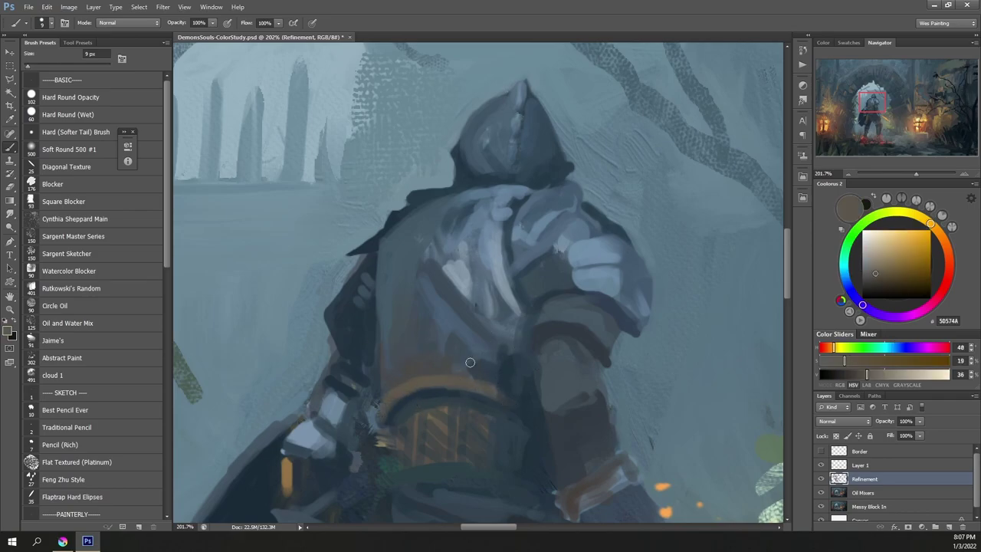
Step: Clean up the outer contour of the knight's left upper arm with sampled background blue and dark arm colours
alt+click(351, 331)
alt+click(319, 303)
drag(334, 289, 331, 349)
alt+click(344, 314)
drag(369, 253, 334, 358)
alt+click(372, 319)
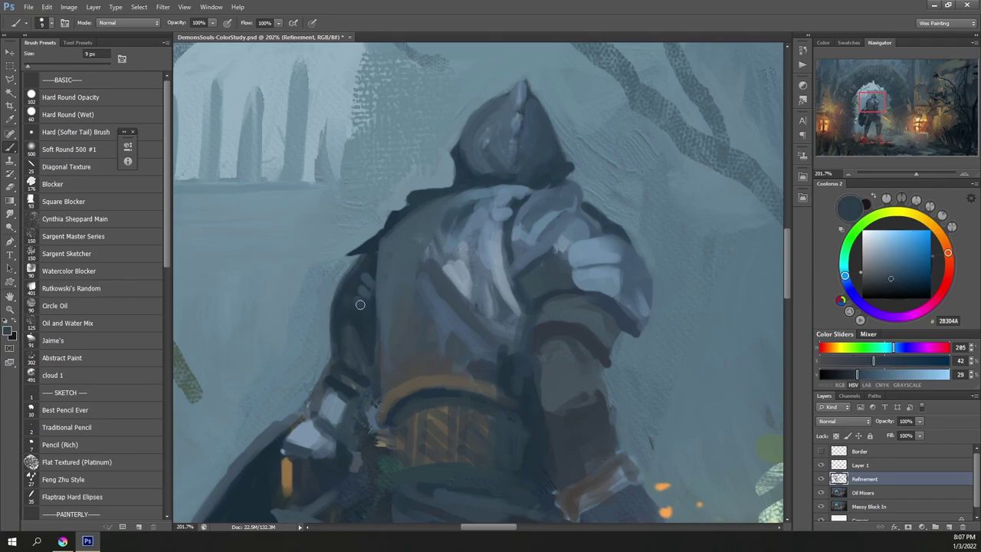
Step: Deepen the gap between the knight's left arm and torso and touch up the forearm with sampled dark blues
alt+click(363, 354)
drag(375, 323, 365, 367)
drag(437, 397, 438, 285)
alt+click(375, 296)
mouse_move(374, 293)
mouse_down()
mouse_move(372, 337)
mouse_move(364, 308)
mouse_up()
alt+click(375, 323)
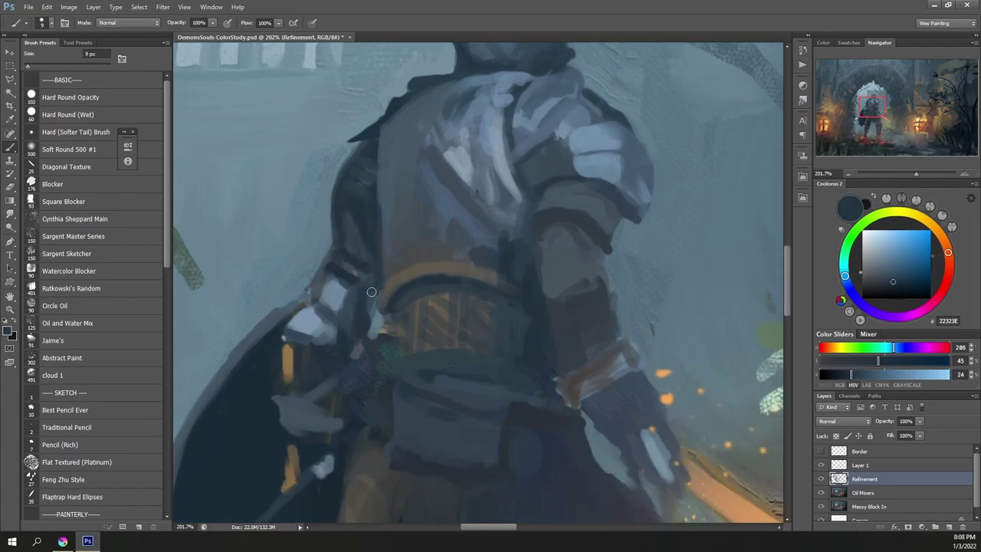
Step: Refine the knight's left gauntlet and the hand below it against the dark cape with sampled light and dark blues
alt+click(356, 297)
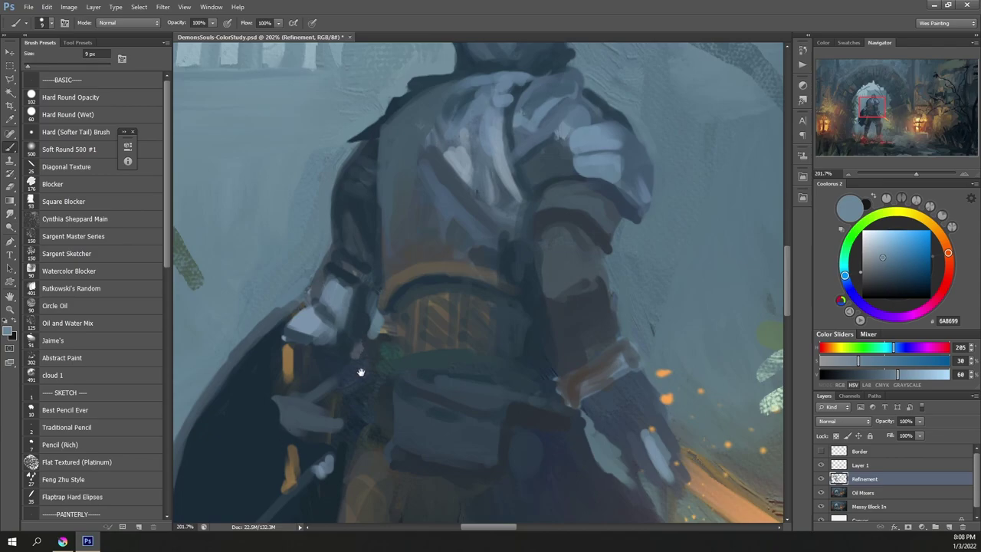
scroll(361, 374, down, 3)
alt+click(282, 262)
alt+click(362, 236)
mouse_move(362, 222)
mouse_down()
mouse_move(368, 239)
mouse_move(359, 261)
mouse_move(366, 246)
mouse_up()
alt+click(377, 257)
alt+click(374, 246)
alt+click(383, 289)
alt+click(349, 299)
drag(348, 285, 402, 293)
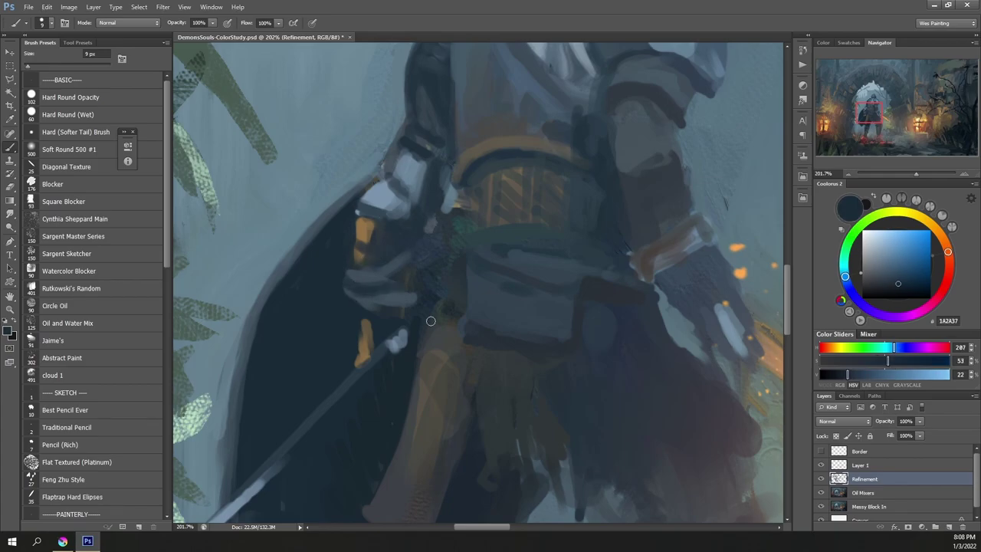
Step: Touch up the belt's left end and blend the brown cloth hanging from the knight's waist with sampled colours
alt+click(364, 270)
alt+click(463, 151)
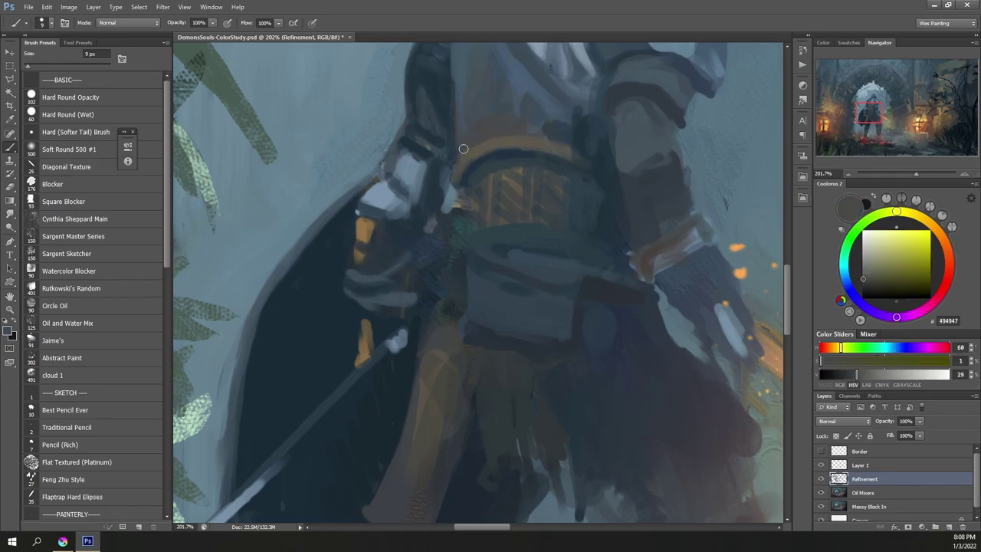
alt+click(443, 347)
drag(453, 335, 462, 414)
alt+click(461, 344)
mouse_move(446, 457)
mouse_down()
mouse_move(463, 341)
mouse_move(449, 296)
mouse_move(411, 407)
mouse_move(450, 307)
mouse_up()
Step: Darken the cloth folds below the waist and define the hip pouch's lower and left edges with sampled dark tones
alt+click(496, 349)
alt+click(502, 240)
drag(497, 335, 515, 280)
alt+click(465, 207)
drag(464, 208, 454, 196)
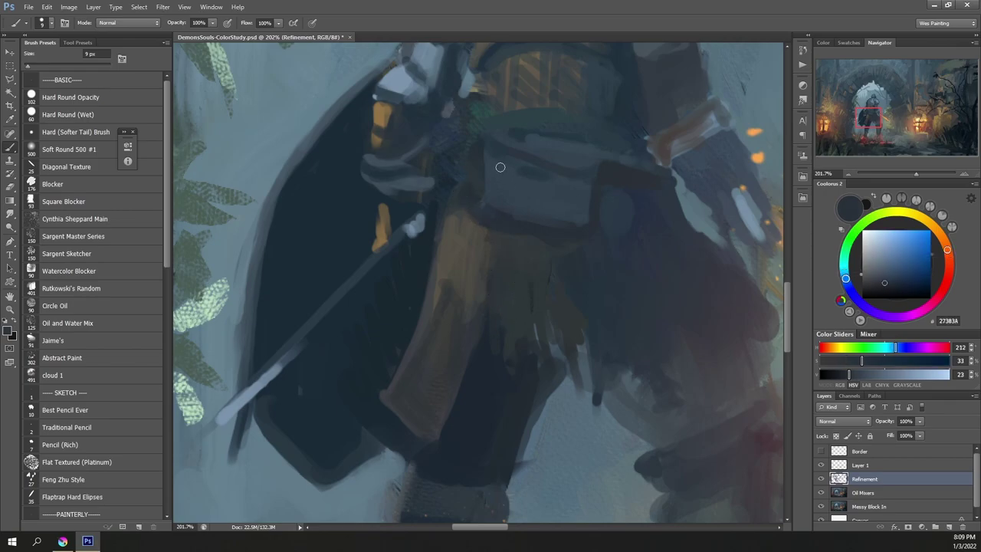
alt+click(483, 365)
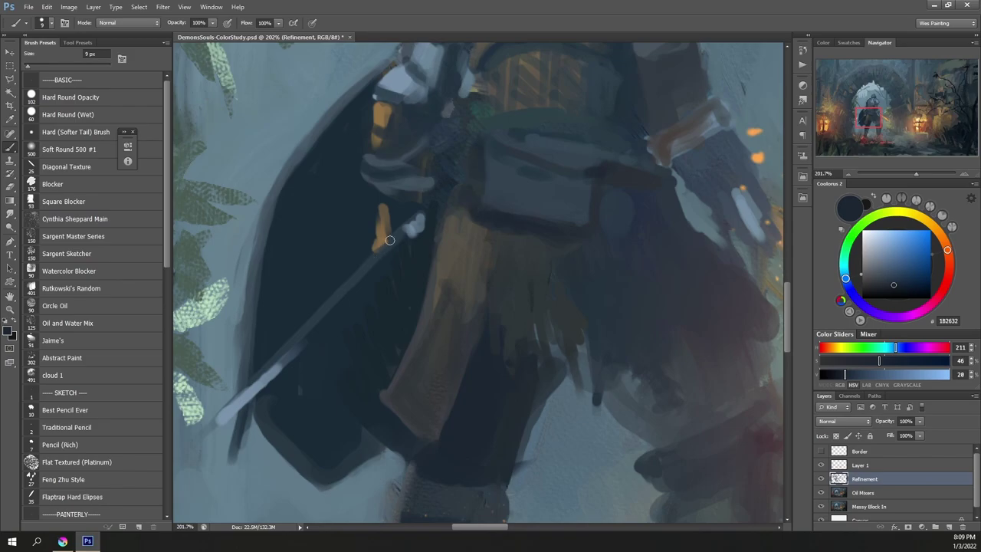
Step: Clean up the cape's outer left edge with the sampled background blue and dark cape tones
alt+click(232, 295)
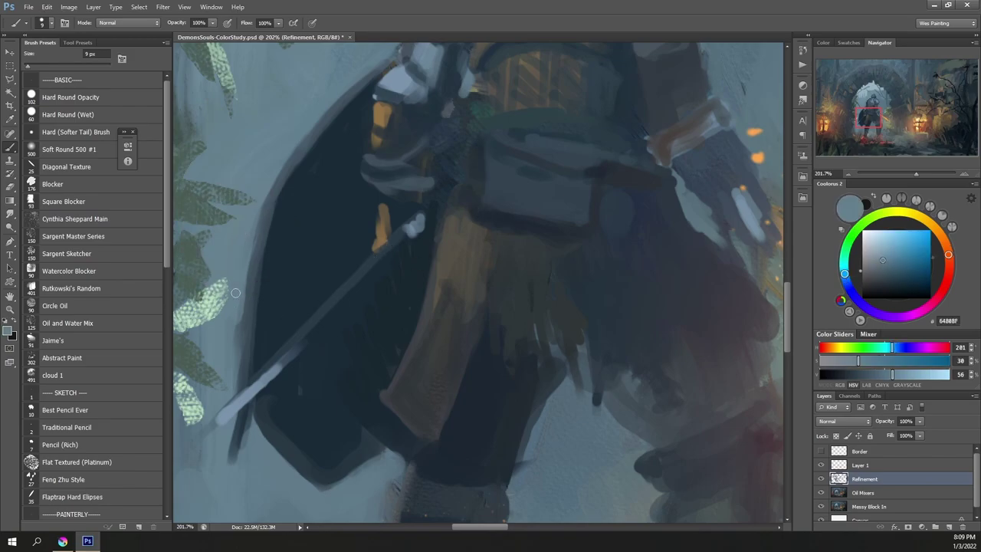
mouse_move(228, 432)
mouse_down()
mouse_move(232, 460)
mouse_move(244, 415)
mouse_move(237, 379)
mouse_up()
alt+click(236, 394)
alt+click(253, 406)
alt+click(259, 398)
Step: Sharpen the cape's lower hem by painting sampled background blue and dark cape tones along its edges
alt+click(258, 430)
drag(252, 420, 317, 485)
drag(262, 439, 313, 483)
drag(282, 454, 294, 468)
alt+click(264, 417)
drag(270, 429, 281, 433)
alt+click(360, 369)
mouse_move(328, 475)
mouse_down()
mouse_move(367, 452)
mouse_move(381, 417)
mouse_up()
Step: Touch up the belt around the hip pouch with sampled dark tones
alt+click(416, 344)
alt+click(639, 168)
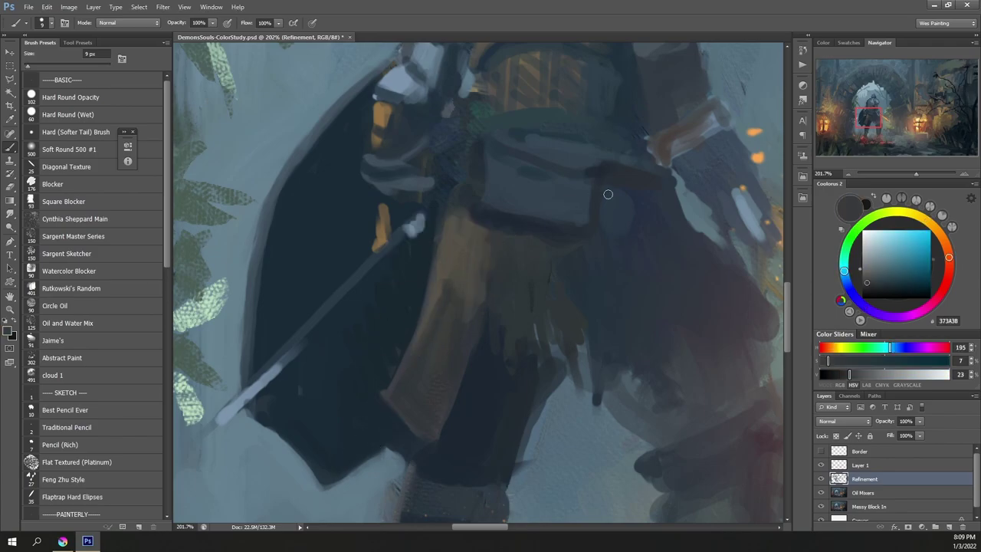
alt+click(472, 164)
drag(473, 165, 491, 137)
Step: Touch up the left end of the red growth at the knight's feet with a sampled muted red
drag(467, 227, 406, 157)
scroll(442, 316, up, 4)
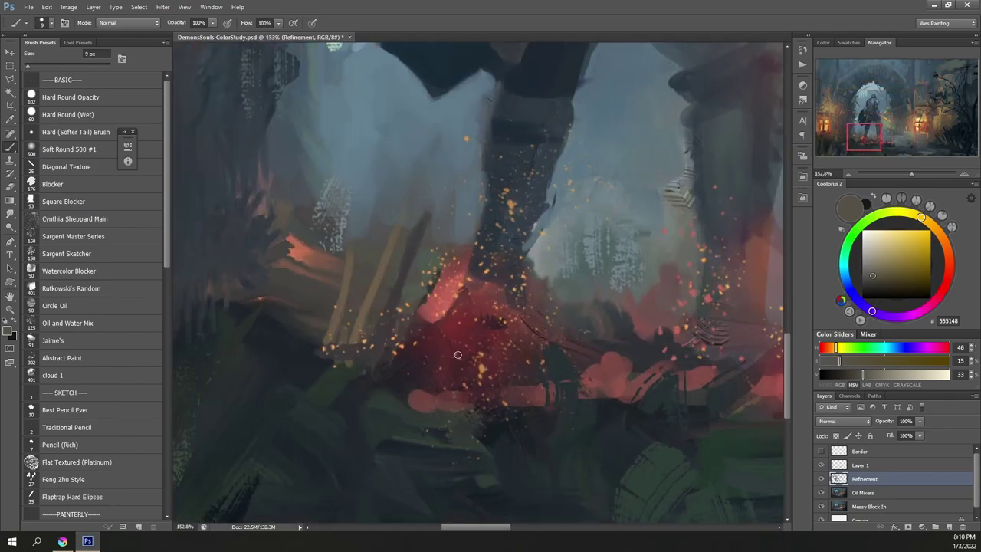
alt+click(419, 393)
drag(414, 391, 448, 397)
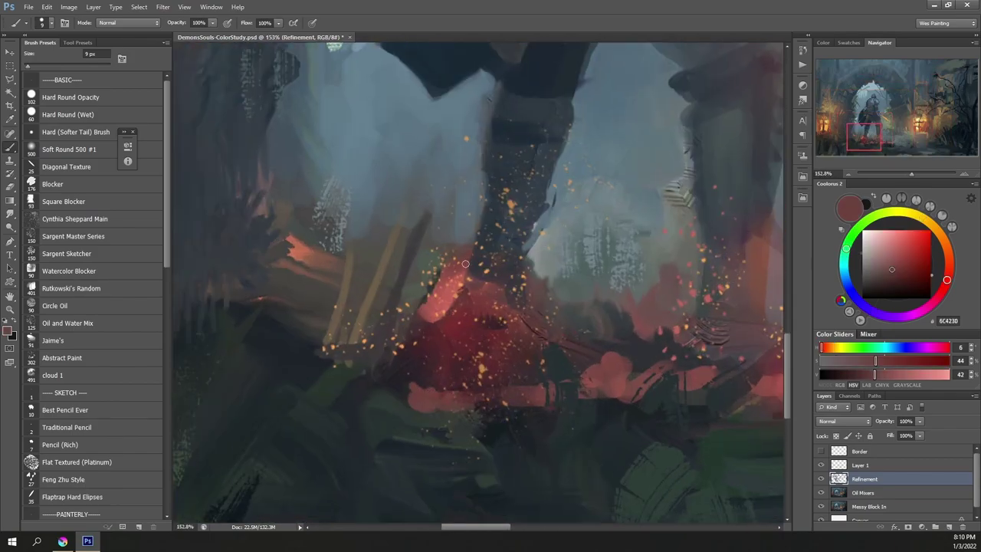
Step: Paint a dark strap below the right knee and outline its buckle in sampled red with a 5 px brush
drag(671, 272, 469, 331)
alt+click(540, 193)
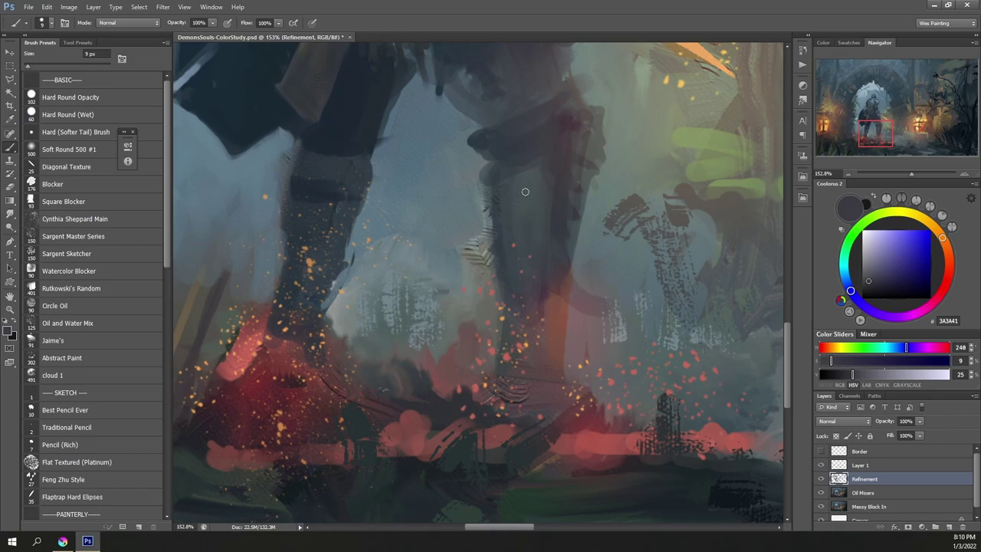
alt+click(527, 194)
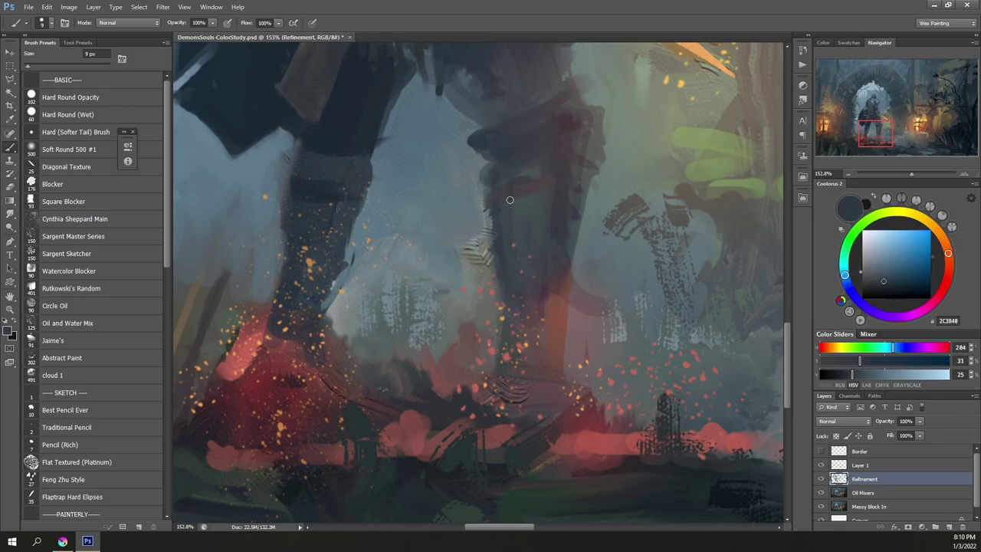
drag(483, 202, 471, 213)
alt+click(475, 181)
alt+click(489, 201)
alt+click(469, 198)
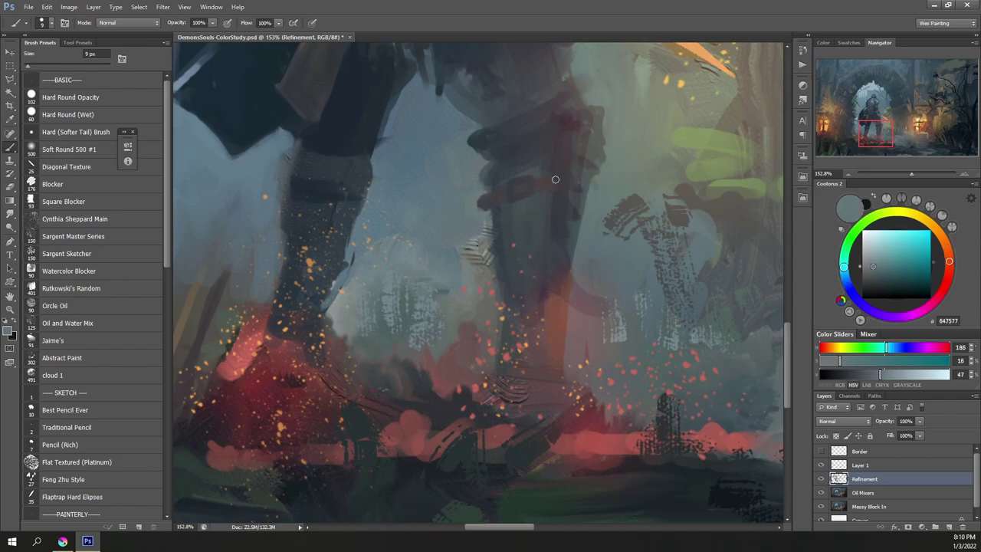
alt+click(489, 336)
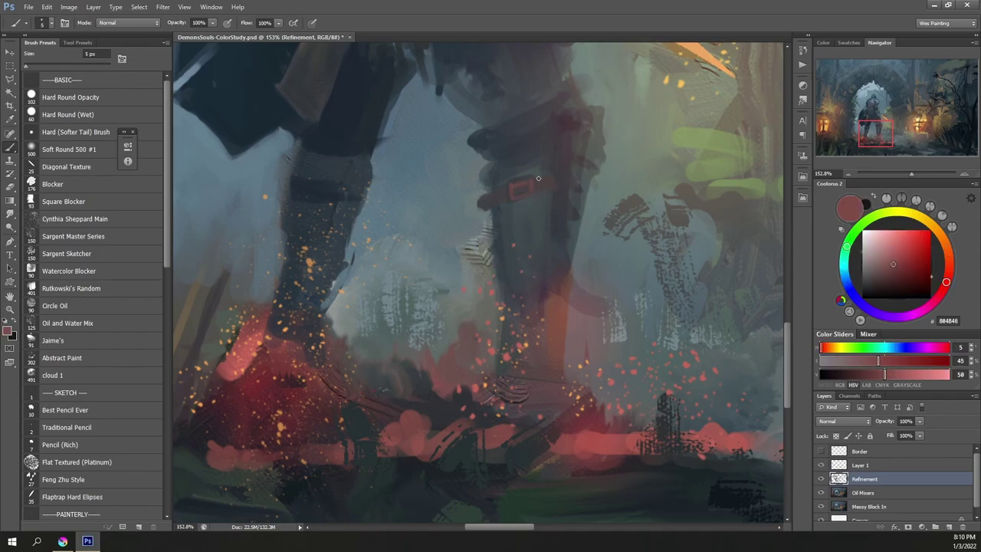
Step: Refine the strap's right end and the adjoining edge of the shin with sampled dark tones
alt+click(559, 192)
alt+click(557, 268)
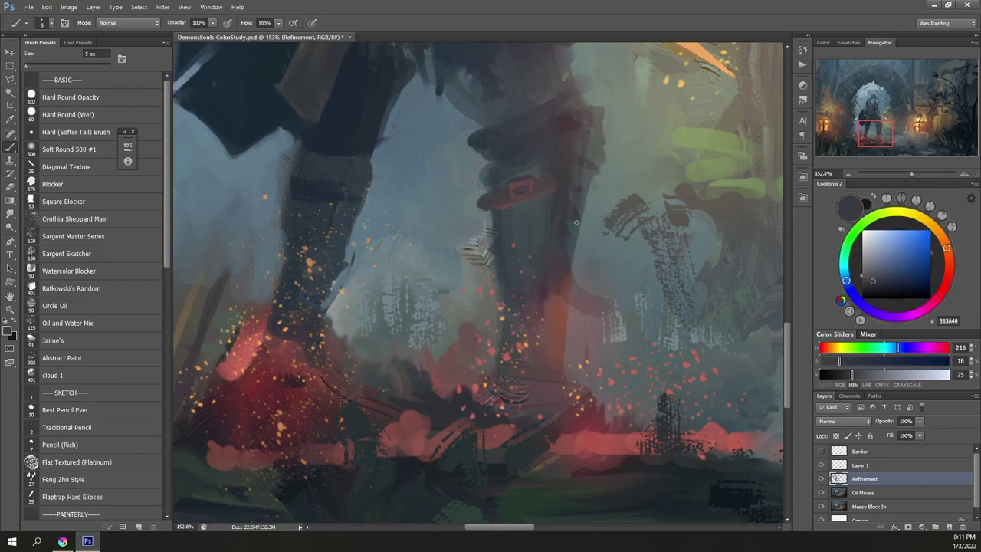
alt+click(572, 187)
Step: Sample the sword's orange and add a warm rim light down the right boot with an 8 px brush
drag(632, 309, 445, 351)
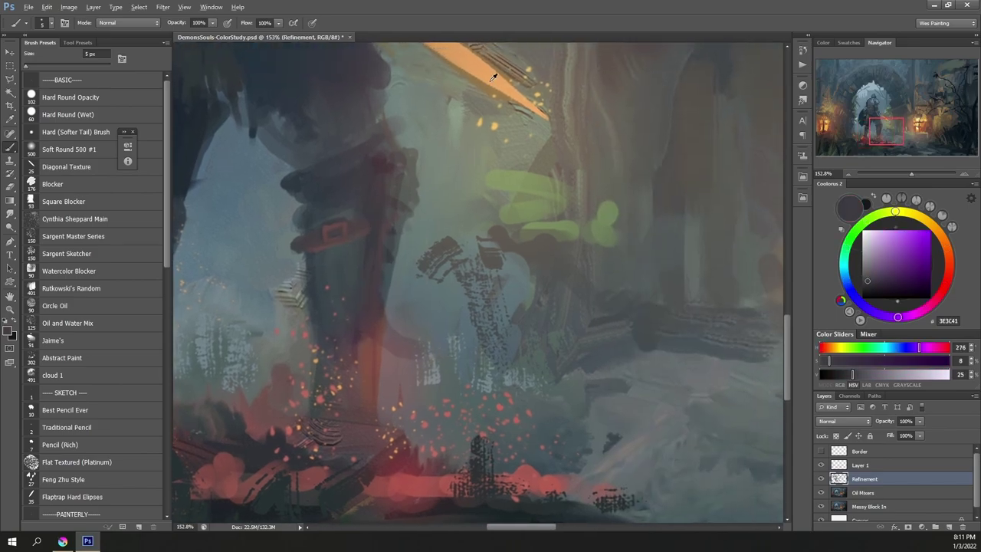
alt+click(497, 77)
key(])
key(])
key(])
Step: Define the right knee guard above the buckled strap with sampled greys and dark blues
mouse_move(374, 416)
mouse_down()
mouse_move(380, 331)
mouse_move(424, 322)
mouse_move(529, 490)
mouse_up()
alt+click(379, 276)
alt+click(366, 348)
alt+click(454, 379)
mouse_move(447, 351)
mouse_down()
mouse_move(485, 350)
mouse_move(440, 379)
mouse_up()
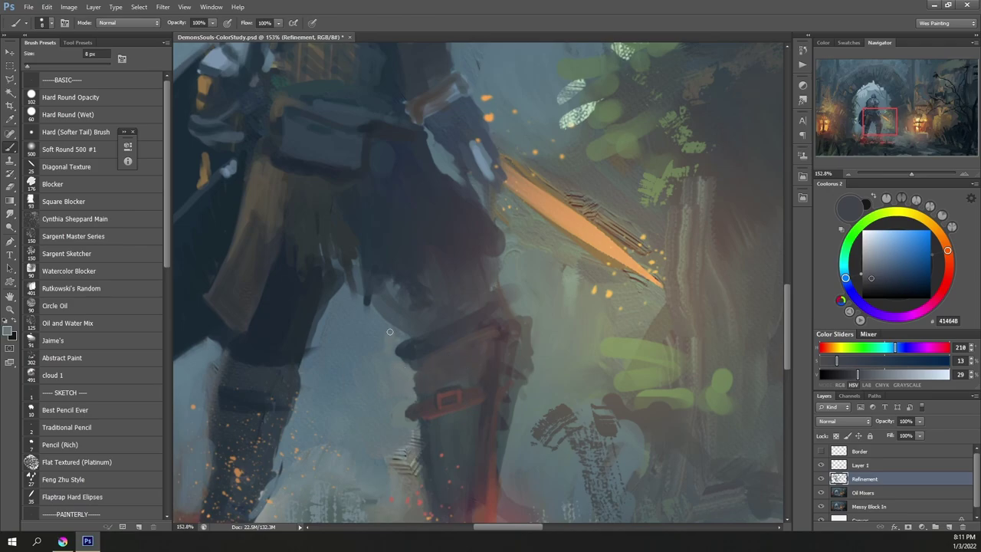
Step: Refine the inner edge of the right thigh and the ragged cloth beside it with sampled colours
alt+click(393, 329)
alt+click(416, 289)
alt+click(398, 284)
mouse_move(395, 285)
mouse_down()
mouse_move(417, 310)
mouse_move(370, 295)
mouse_move(391, 316)
mouse_move(356, 262)
mouse_up()
alt+click(375, 281)
Step: Paint a small square pouch beside the hip pouch with a blue-grey face and a dark frame
alt+click(349, 201)
alt+click(323, 265)
alt+click(365, 141)
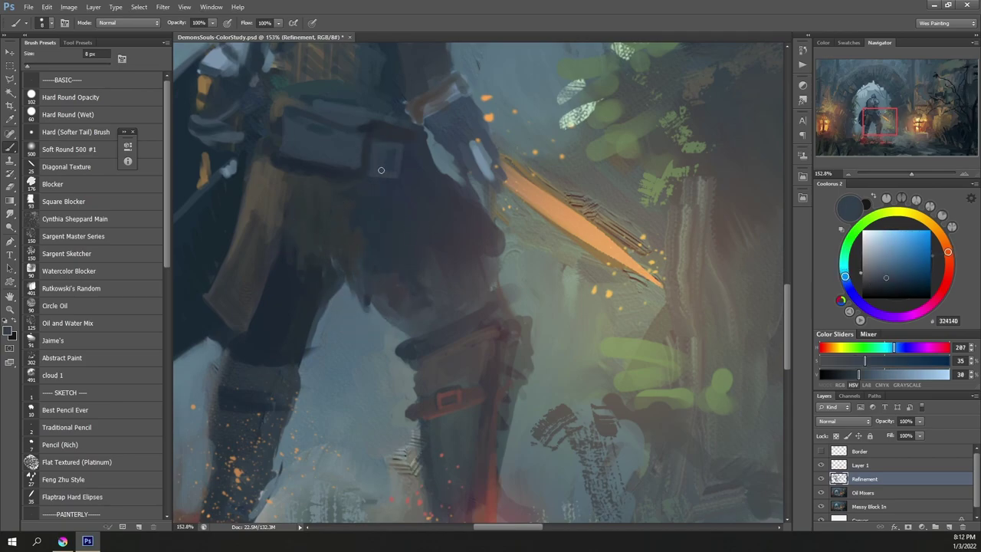
alt+click(351, 169)
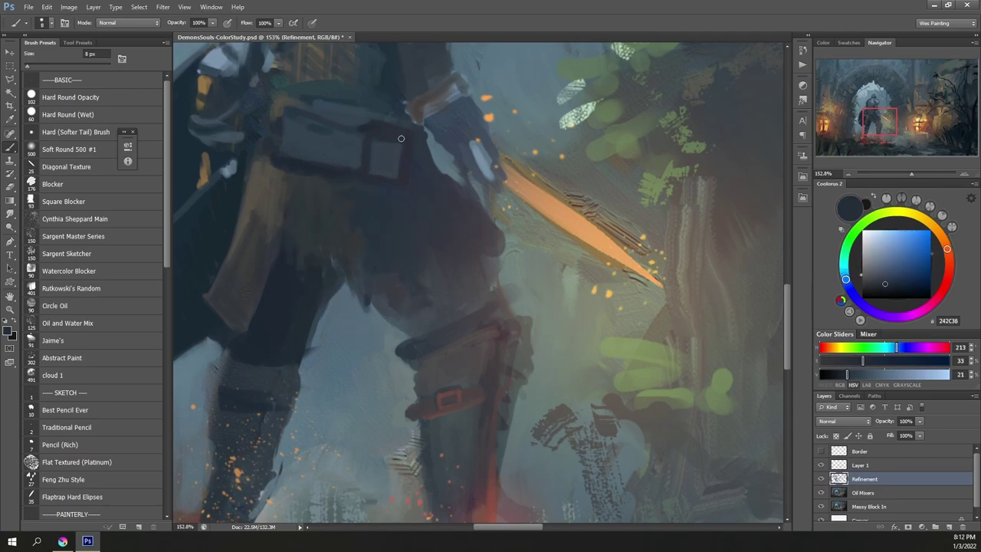
Step: Refine the armour rim above the waist and the right upper arm with sampled light and dark blues
scroll(352, 176, up, 3)
alt+click(325, 225)
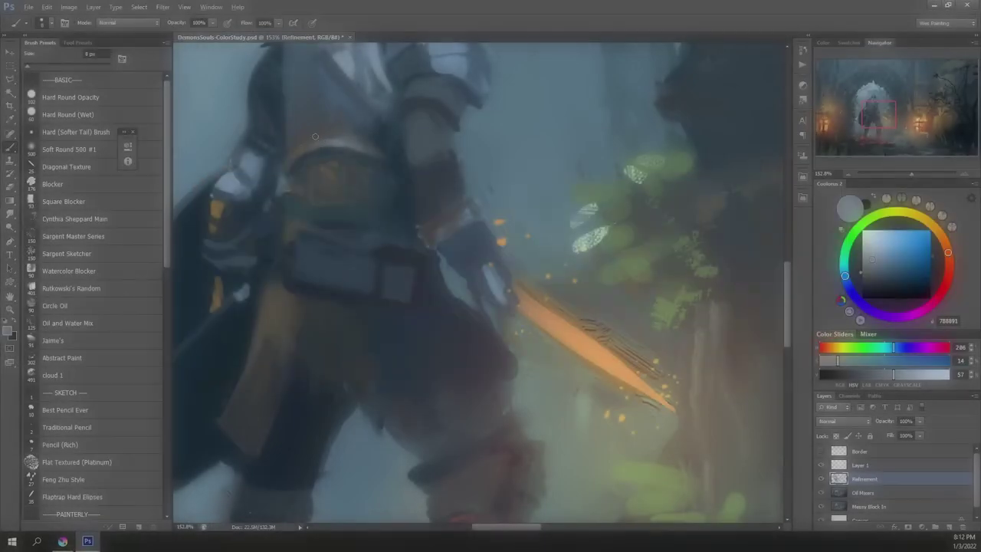
alt+click(428, 107)
mouse_move(426, 104)
mouse_down()
mouse_move(383, 208)
mouse_move(404, 192)
mouse_move(436, 208)
mouse_up()
alt+click(384, 206)
alt+click(421, 188)
drag(340, 164, 352, 190)
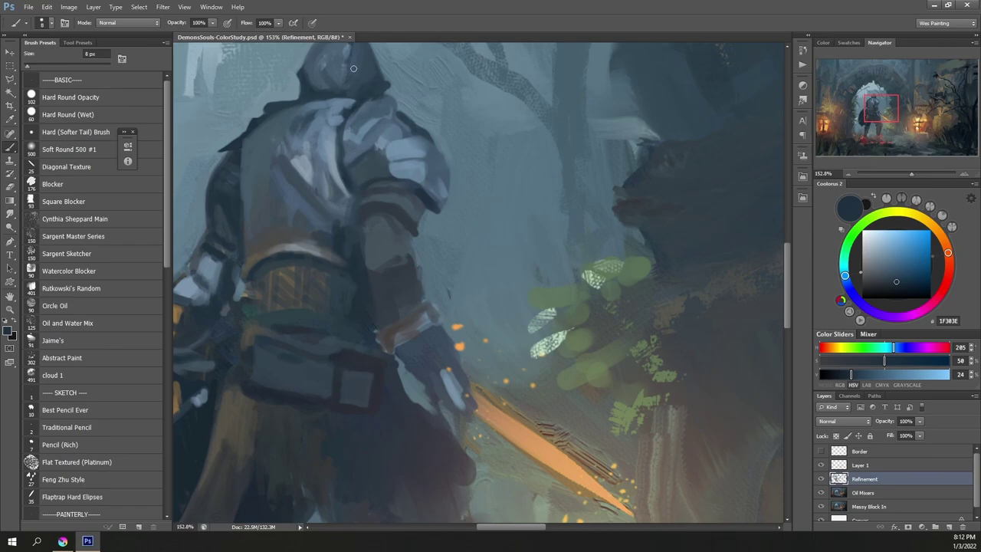
Step: Touch up the right shoulder, the left side of the back and the left arm's outline with sampled blues
alt+click(400, 114)
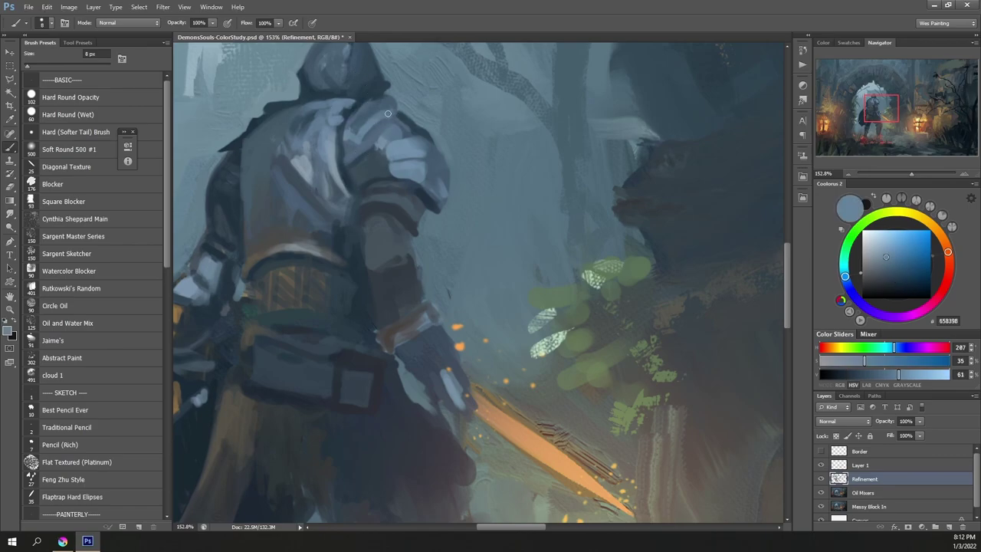
alt+click(245, 221)
alt+click(251, 163)
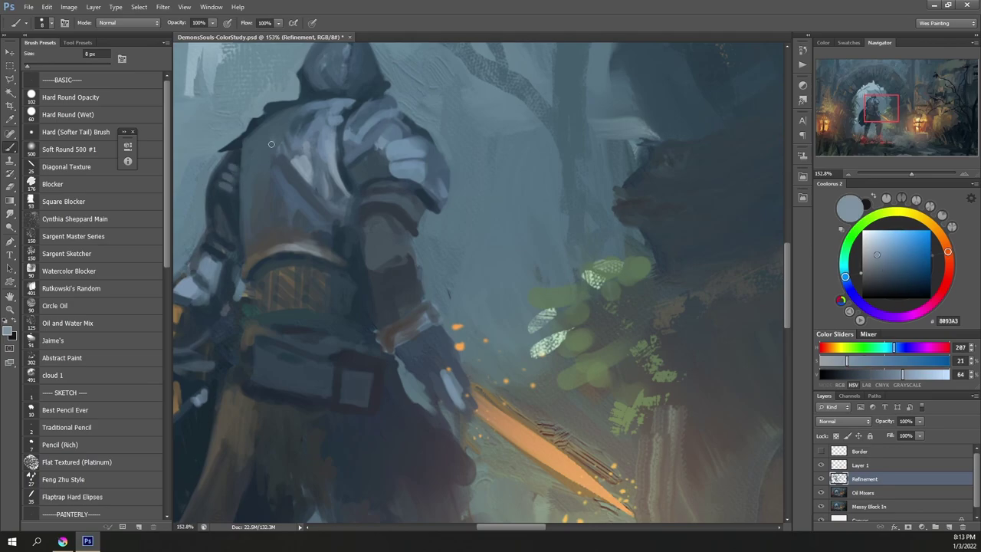
alt+click(235, 260)
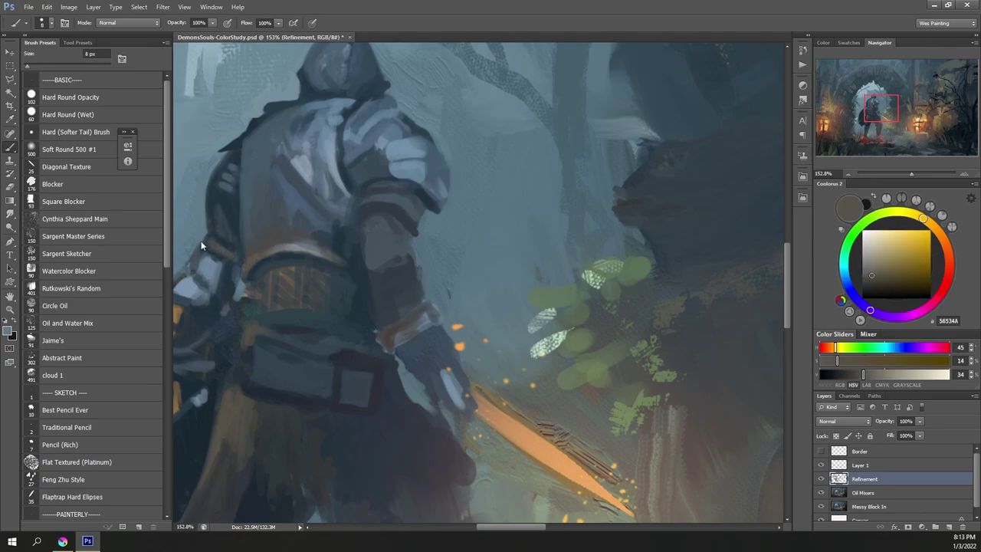
drag(207, 170, 208, 194)
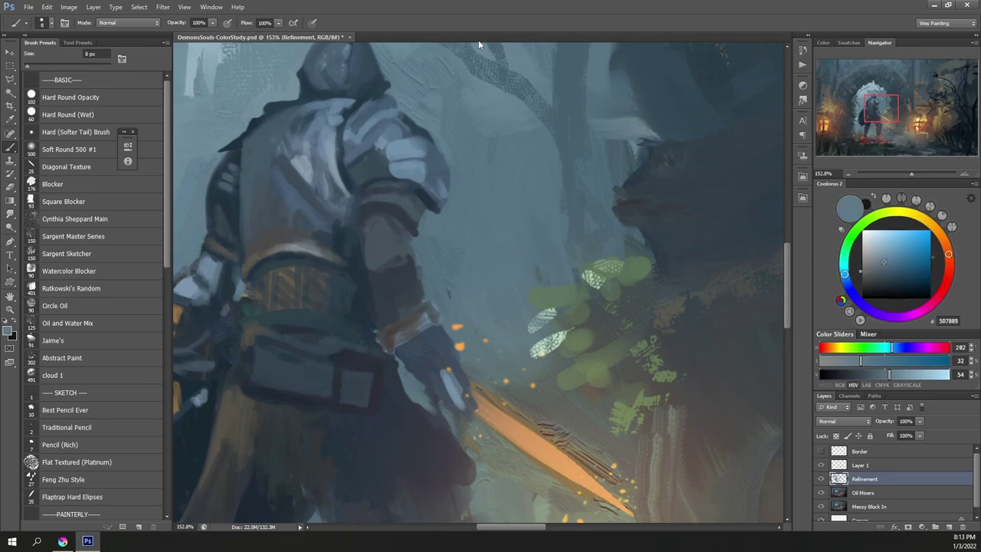
Step: Refine the back armour and right shoulder, and tidy the helmet's silhouette with sampled blues
drag(324, 133, 335, 221)
alt+click(278, 184)
drag(293, 185, 276, 195)
alt+click(404, 164)
alt+click(361, 113)
alt+click(365, 100)
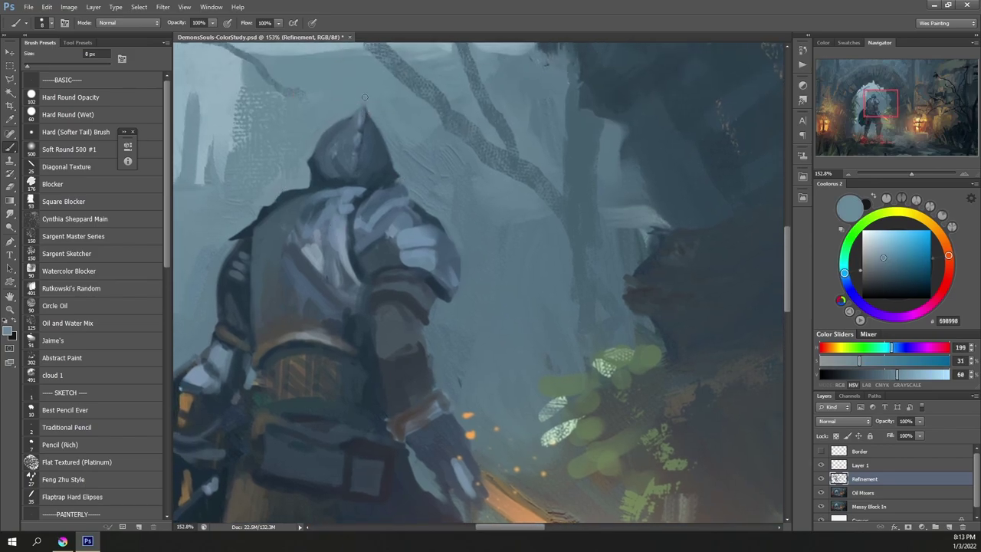
Step: Switch to the Soft Round 500 #1 brush, reduce it to 45 px and sample the helmet's dark blues
alt+click(340, 179)
click(86, 148)
key(bracketleft)
key(bracketleft)
key(bracketleft)
key(bracketleft)
key(bracketleft)
key(bracketleft)
key(bracketleft)
key(bracketleft)
key(bracketleft)
key(bracketleft)
key(bracketleft)
key(bracketleft)
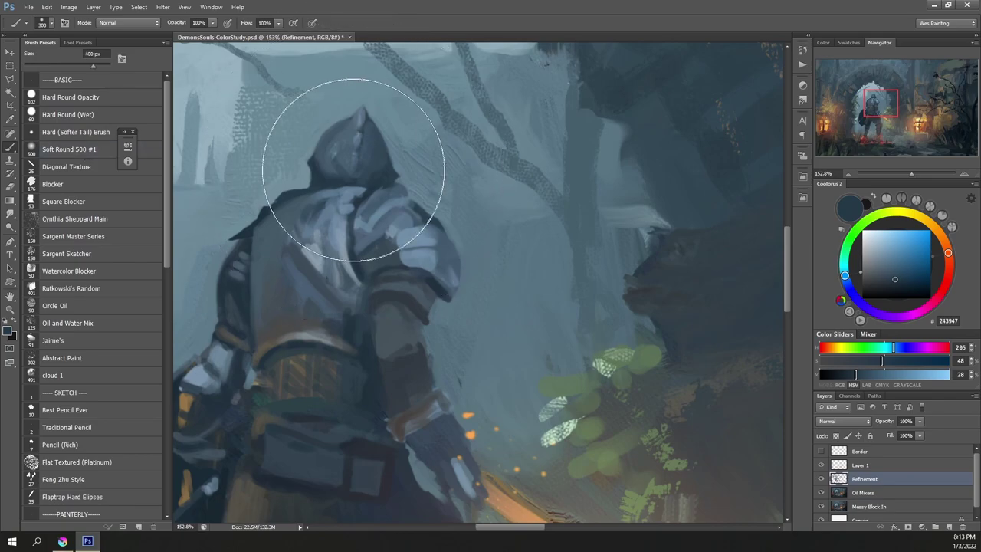
alt+click(340, 164)
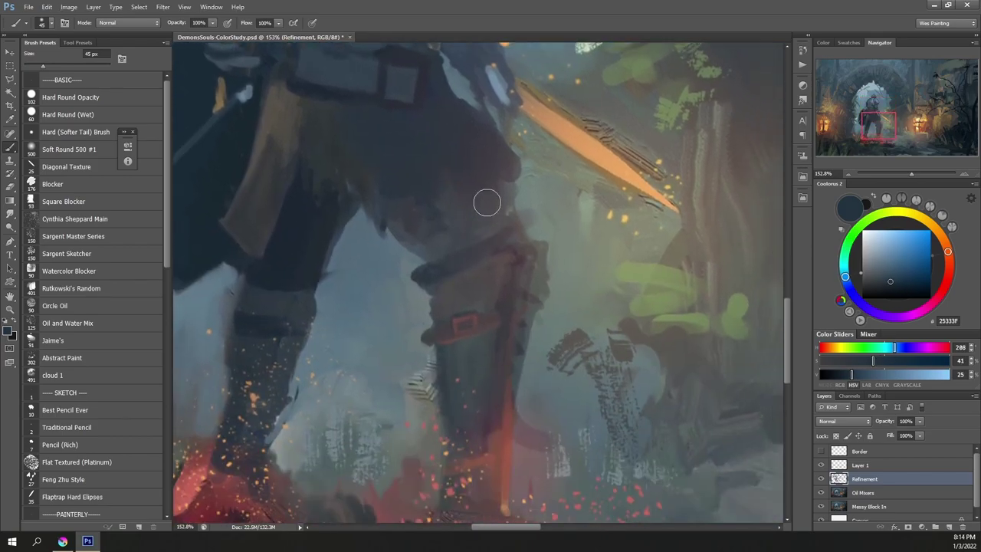
Step: Darken the thighs, knees and boots softly with dark blue sampled from the right thigh
alt+click(487, 203)
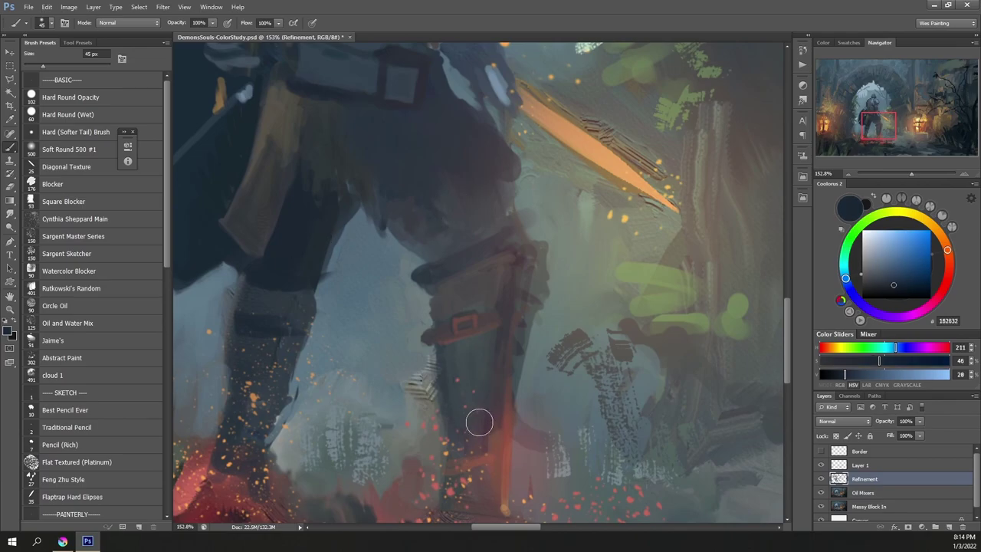
mouse_move(471, 390)
mouse_down()
mouse_move(486, 361)
mouse_move(465, 325)
mouse_up()
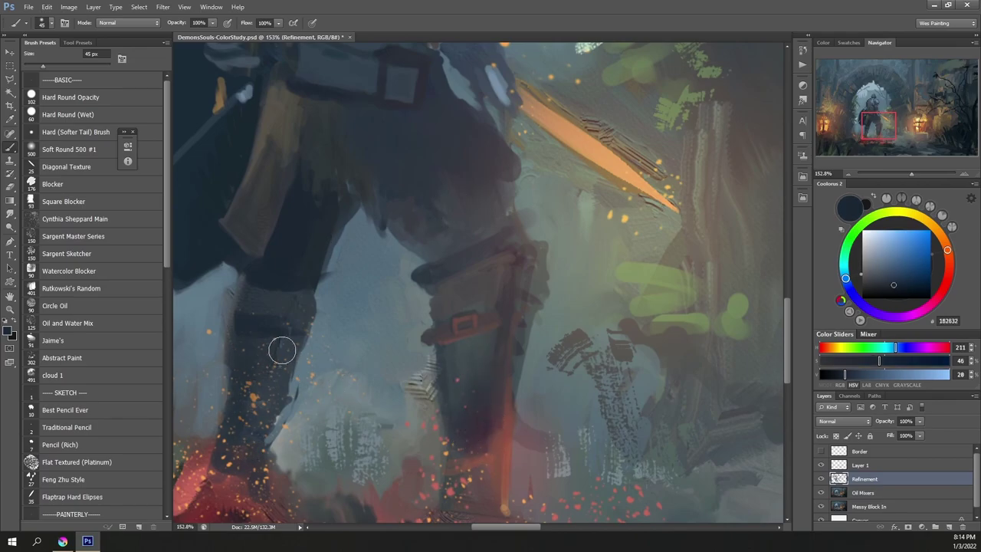
drag(335, 225, 317, 295)
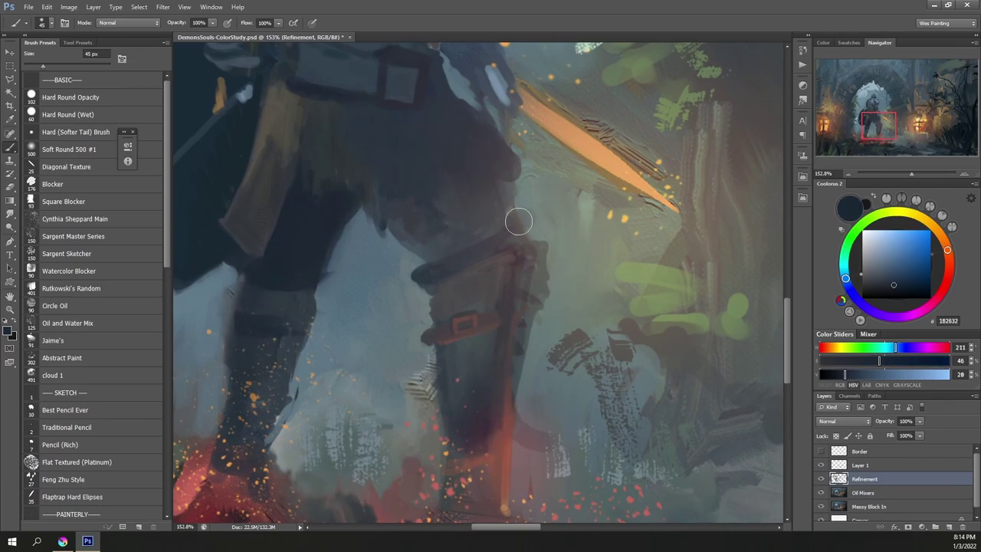
drag(548, 250, 478, 252)
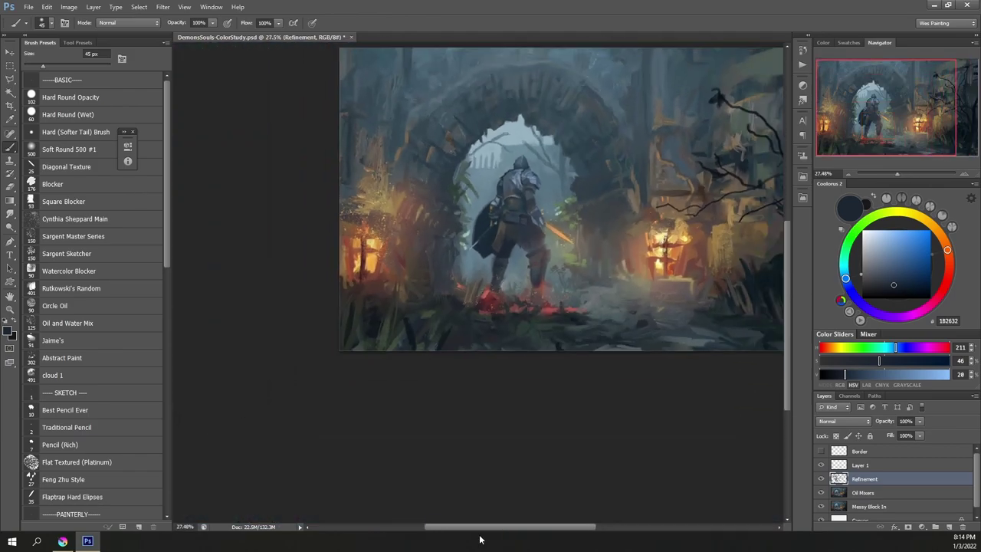
Step: Compare the painting with and without Layer 1, and rename that layer Glow
drag(488, 528, 511, 529)
drag(459, 126, 469, 133)
click(821, 465)
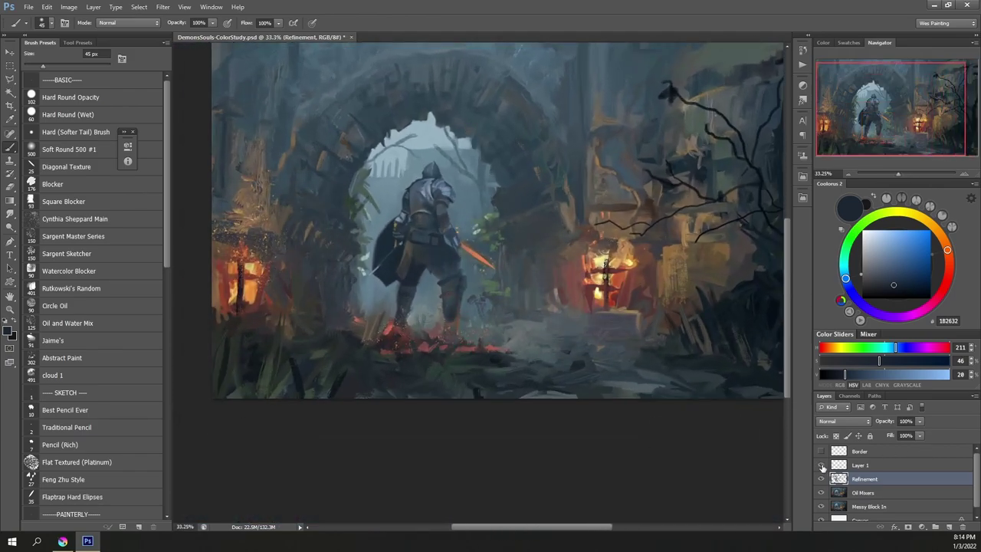
click(821, 465)
double_click(861, 465)
text(Glow)
key(Return)
Step: Select the Refinement layer and toggle its visibility to compare the painting before and after refinement
click(866, 478)
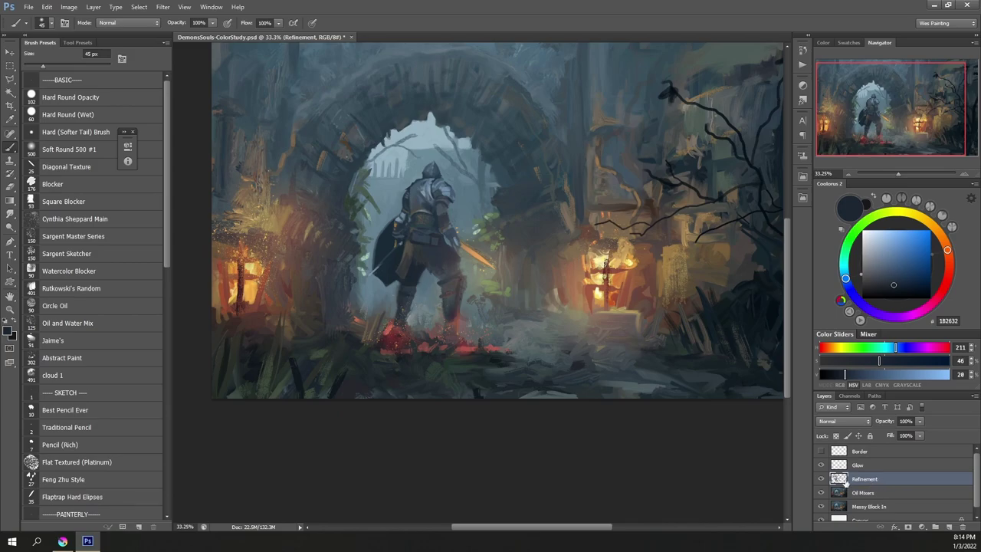
click(821, 479)
click(820, 479)
click(821, 479)
click(820, 479)
Step: Add a Vibrance adjustment layer above Refinement to boost the colours, and reset the mask's painting colours to default
click(921, 527)
click(908, 393)
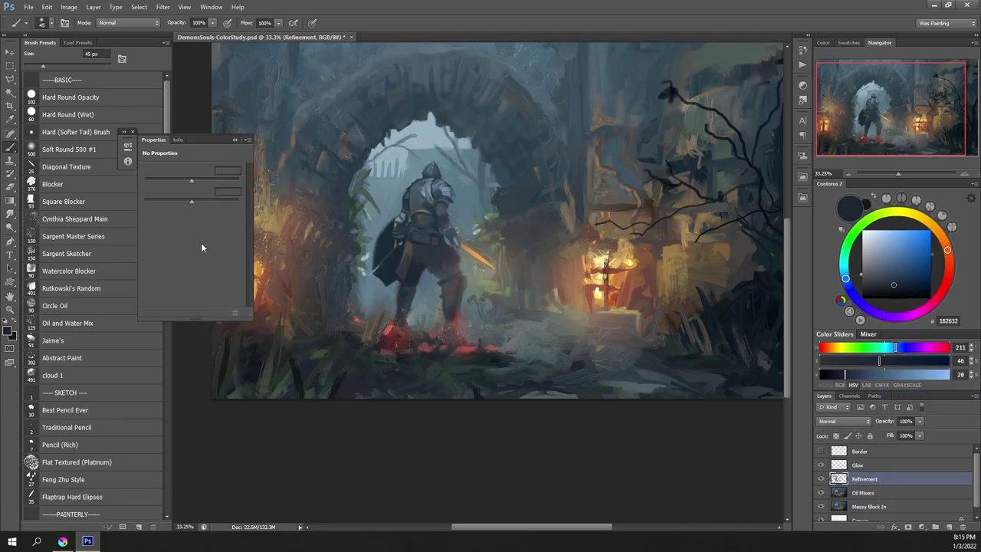
click(234, 140)
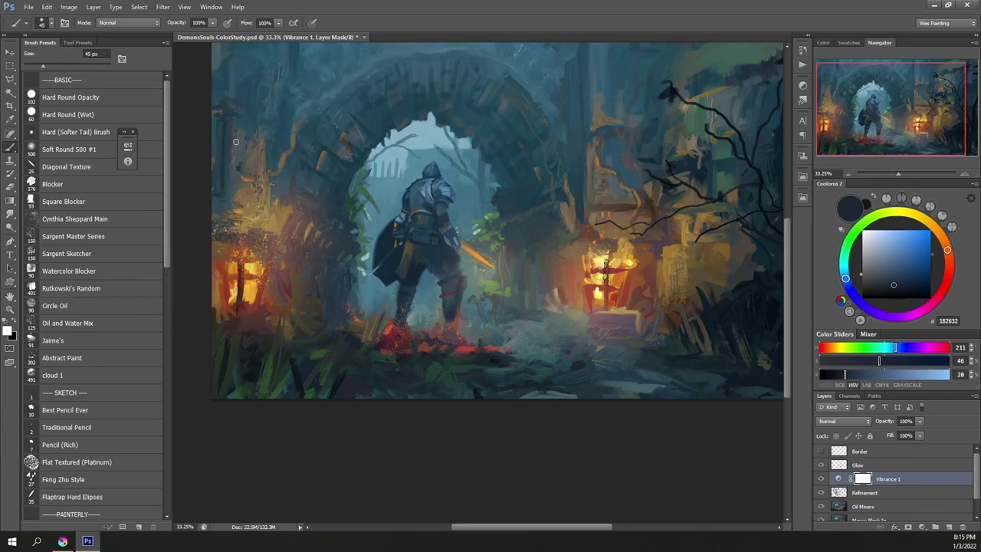
key(d)
scroll(620, 294, down, 1)
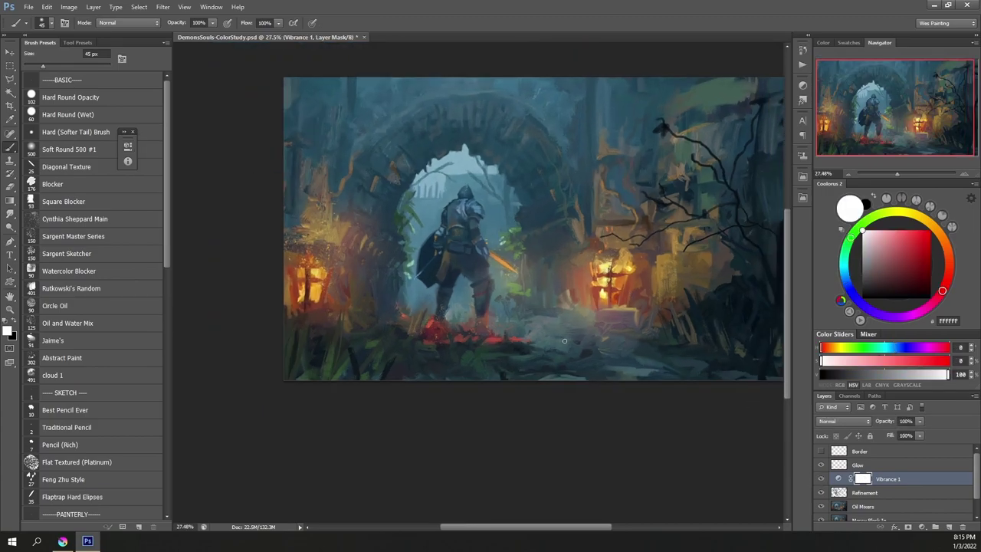
Step: Try a white-to-black radial gradient on the Vibrance mask from the knight outward, and undo it
key(g)
drag(475, 221, 714, 364)
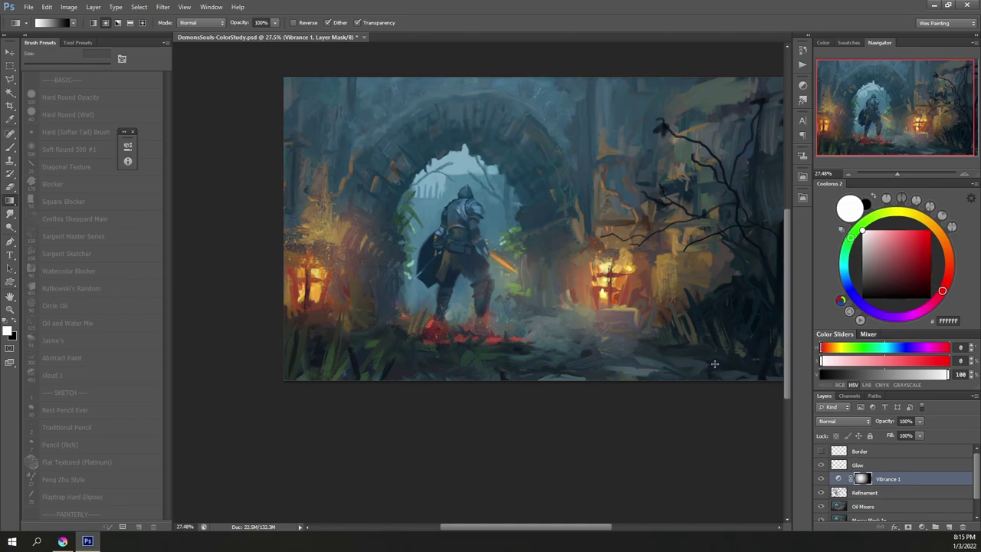
click(46, 6)
click(69, 17)
Step: Mask the Vibrance effect off the knight with a black-to-white radial gradient spreading from the figure outward
key(x)
drag(465, 220, 703, 376)
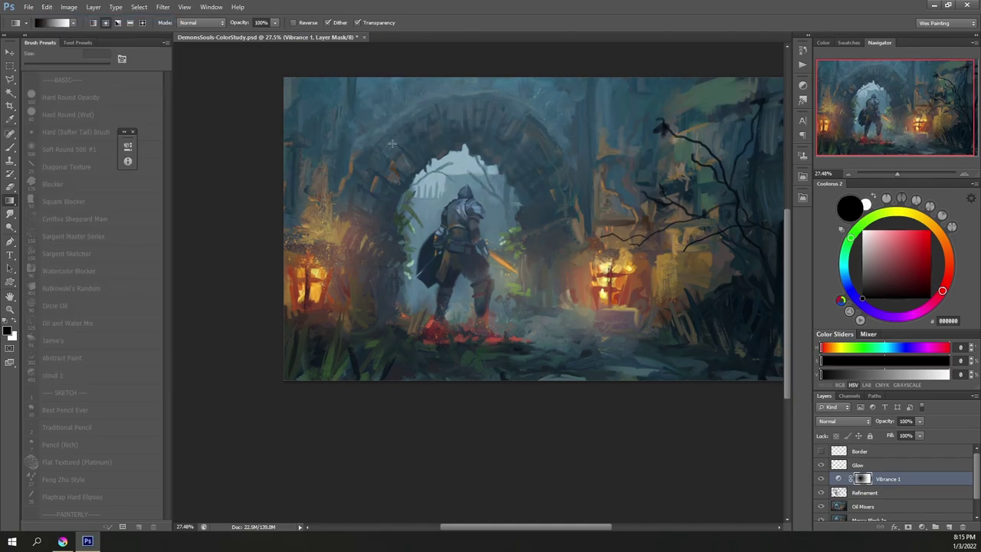
drag(399, 216, 439, 234)
scroll(439, 234, down, 2)
Step: Create a new layer above the Vibrance adjustment and name it More Refinement
click(948, 527)
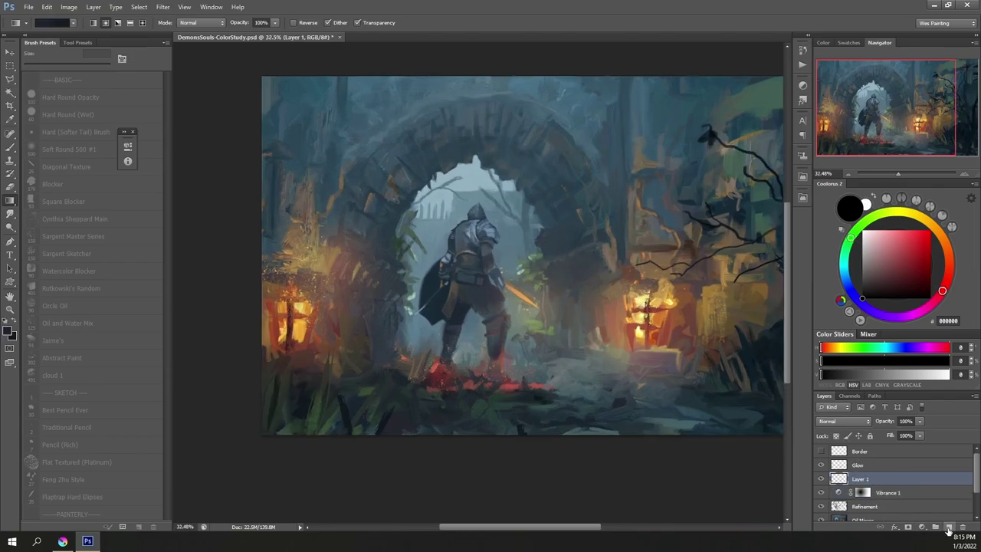
double_click(859, 478)
text(More Refinement)
key(Return)
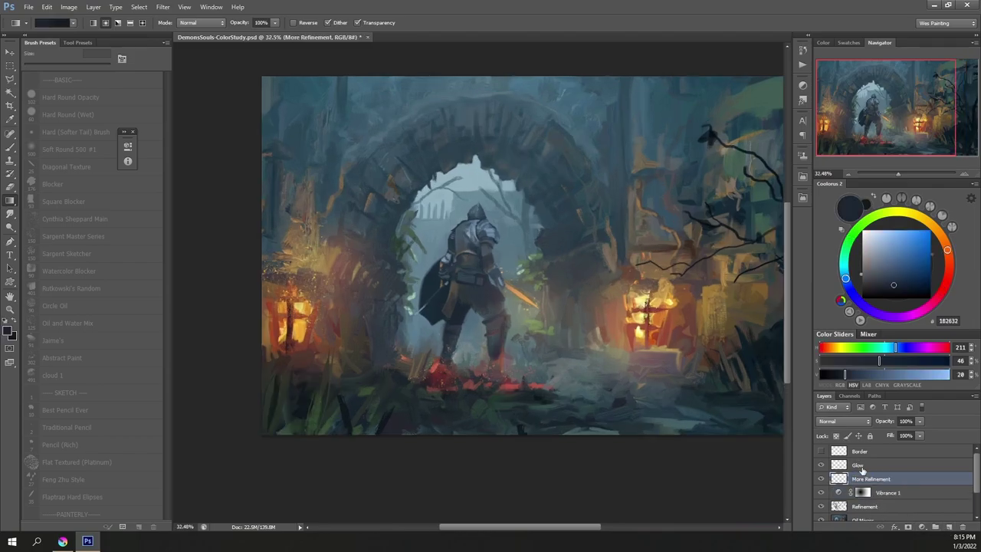
Step: Paint pale tan grass blades beside the pedestal of the right-hand lantern with the 25 px Diagonal Texture brush
key(b)
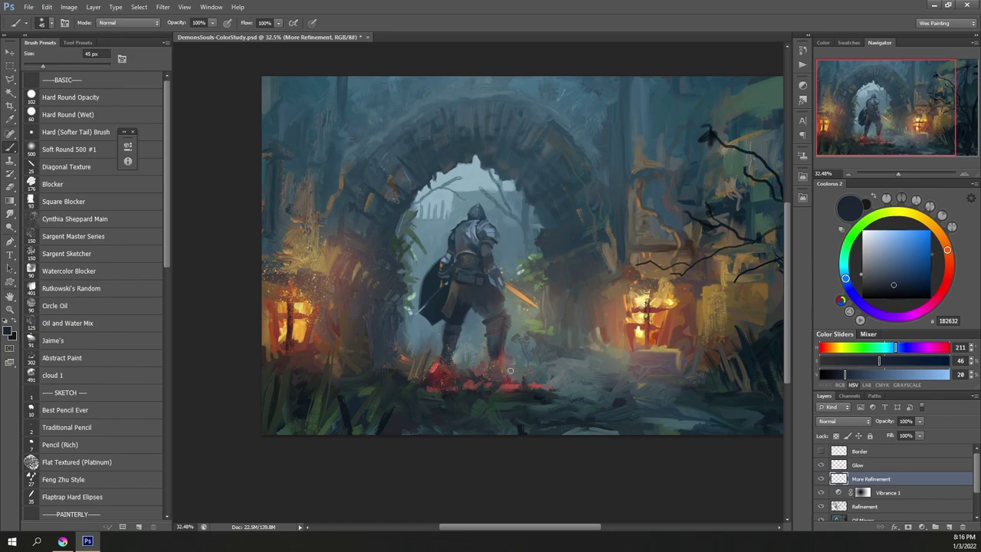
alt+click(603, 331)
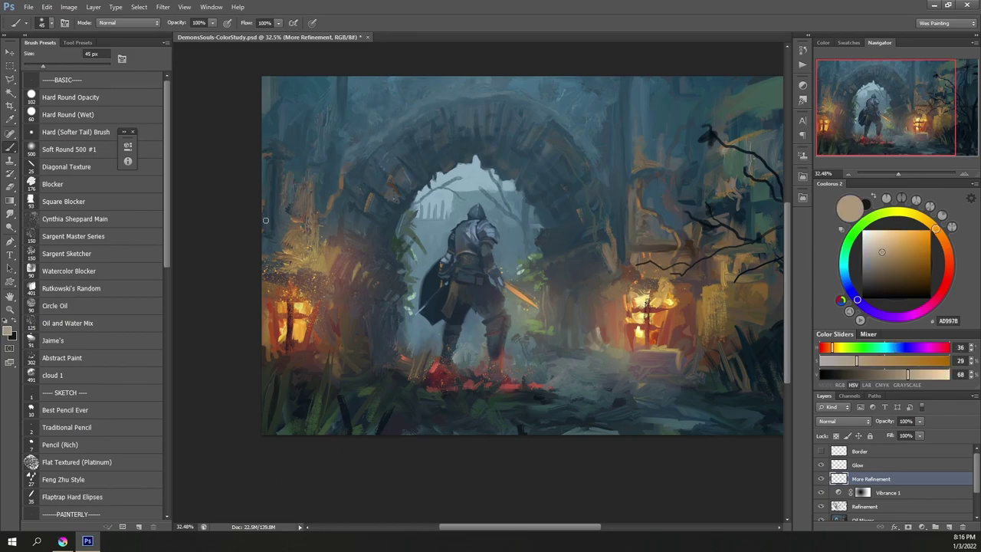
click(95, 166)
mouse_move(610, 334)
mouse_down()
mouse_move(610, 366)
mouse_move(602, 352)
mouse_up()
drag(604, 349, 594, 364)
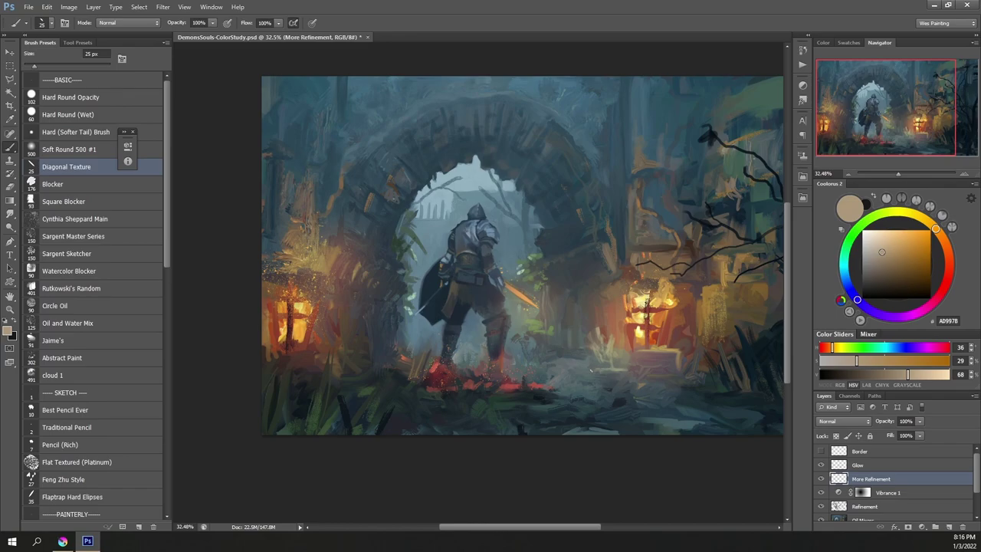
drag(630, 375, 621, 374)
Step: Extend the red glow streak along the ground to the knight's right and texture the path with sampled dark blue-grey strokes
alt+click(436, 368)
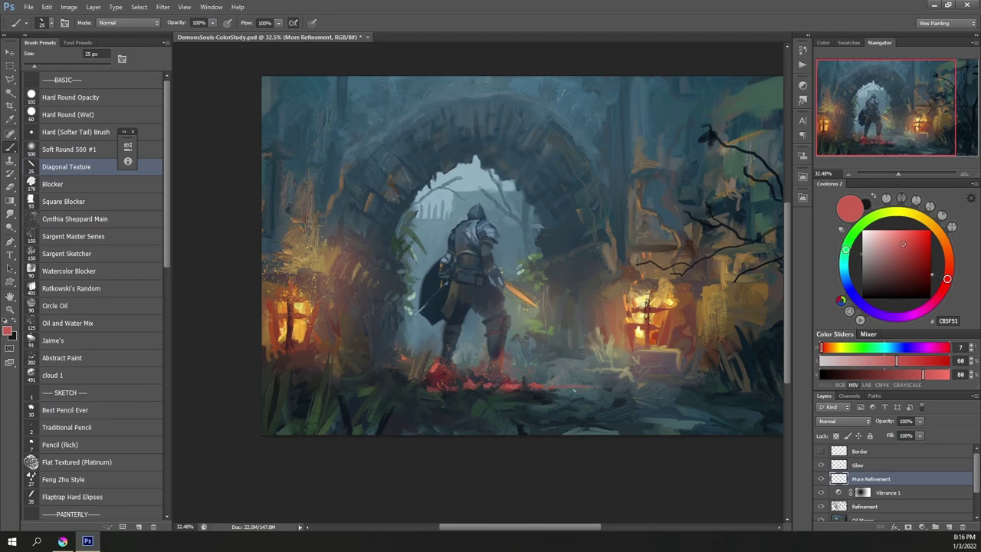
alt+click(595, 392)
alt+click(622, 405)
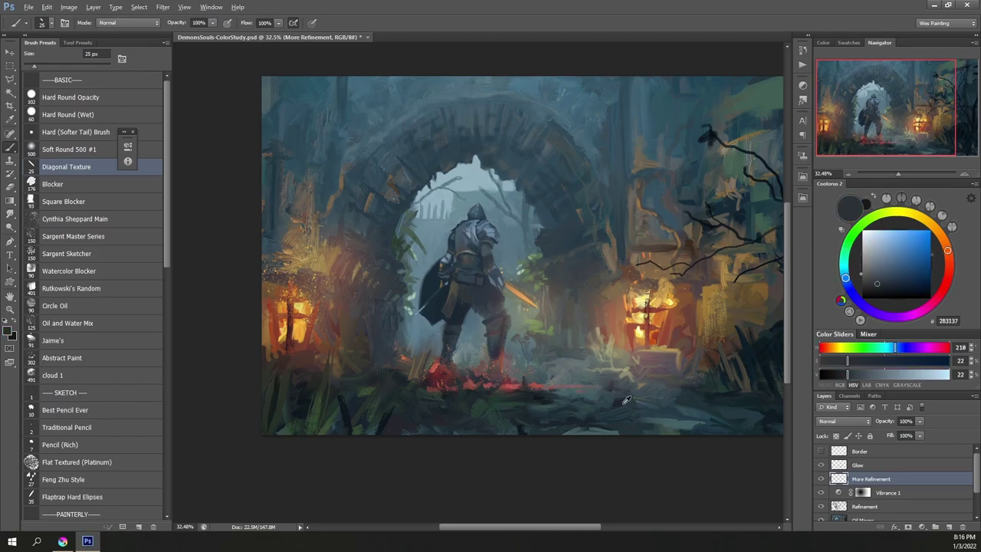
alt+click(632, 428)
alt+click(525, 405)
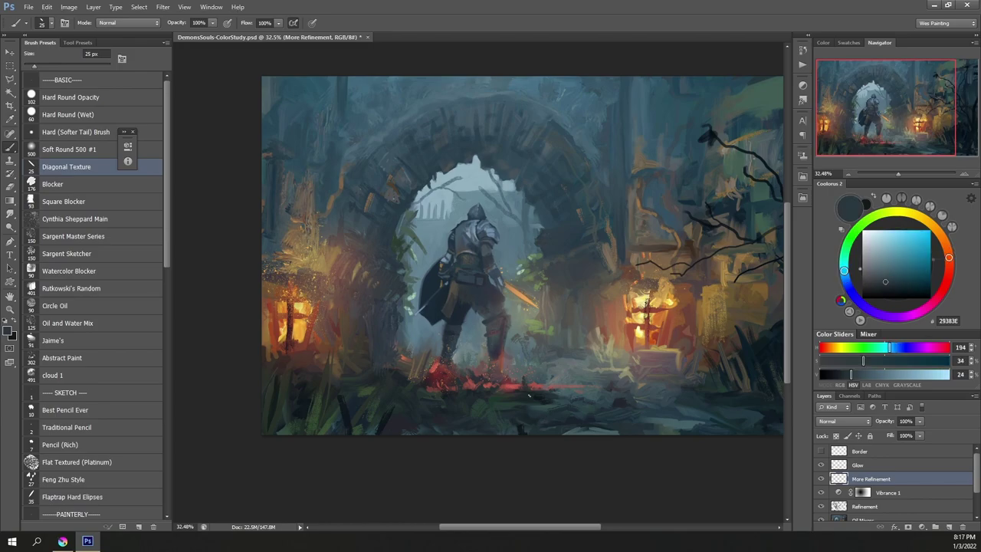
alt+click(411, 414)
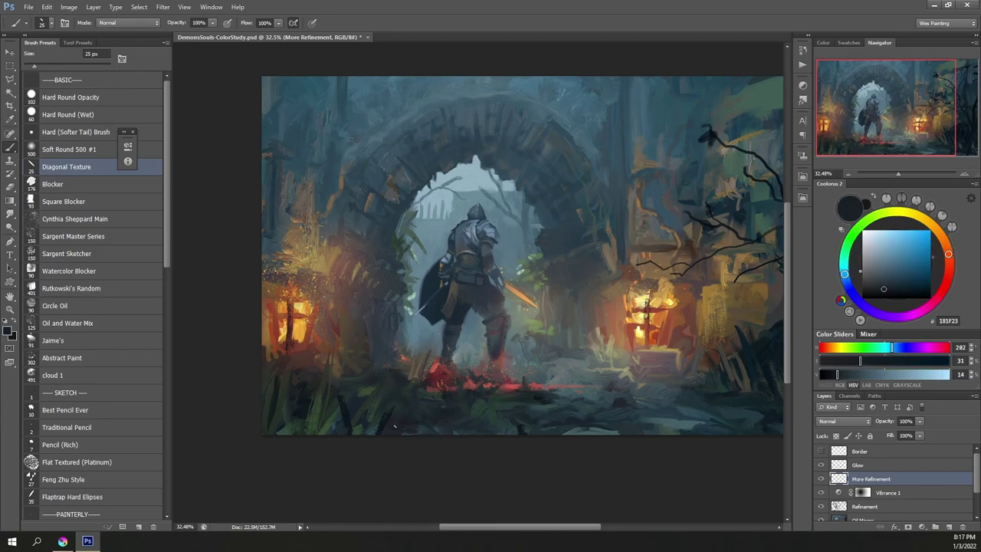
alt+click(452, 418)
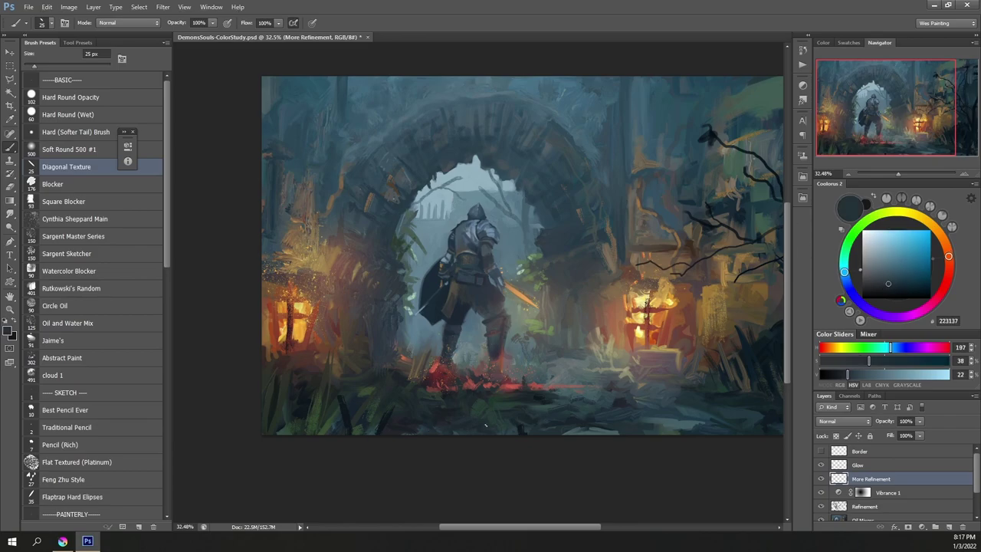
alt+click(474, 414)
Step: Paint sampled dark brown and warm strokes around the left-hand lantern and its base
alt+click(304, 365)
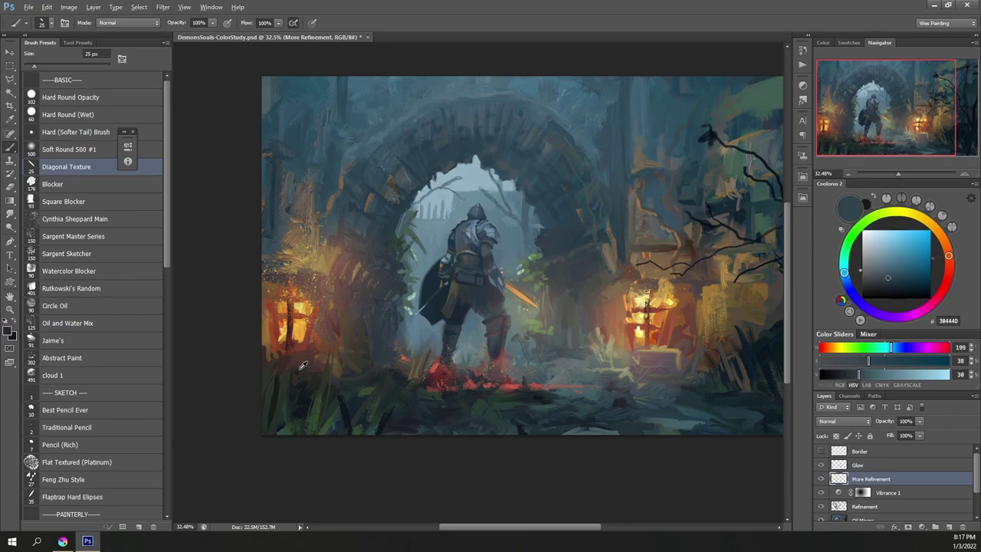
alt+click(273, 315)
alt+click(270, 358)
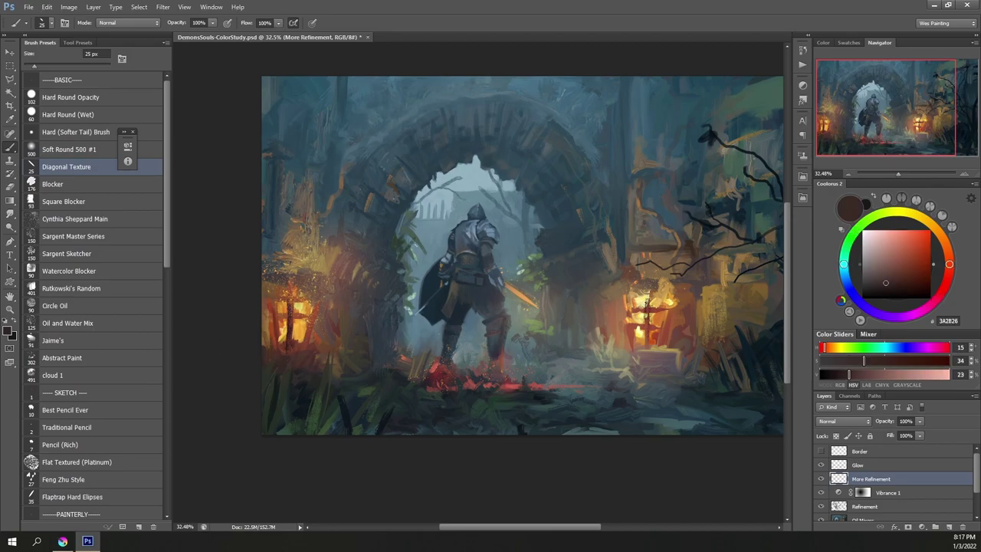
Step: Define the right-hand lantern's frame with dark strokes and reddish-brown tones sampled around the flame
alt+click(619, 256)
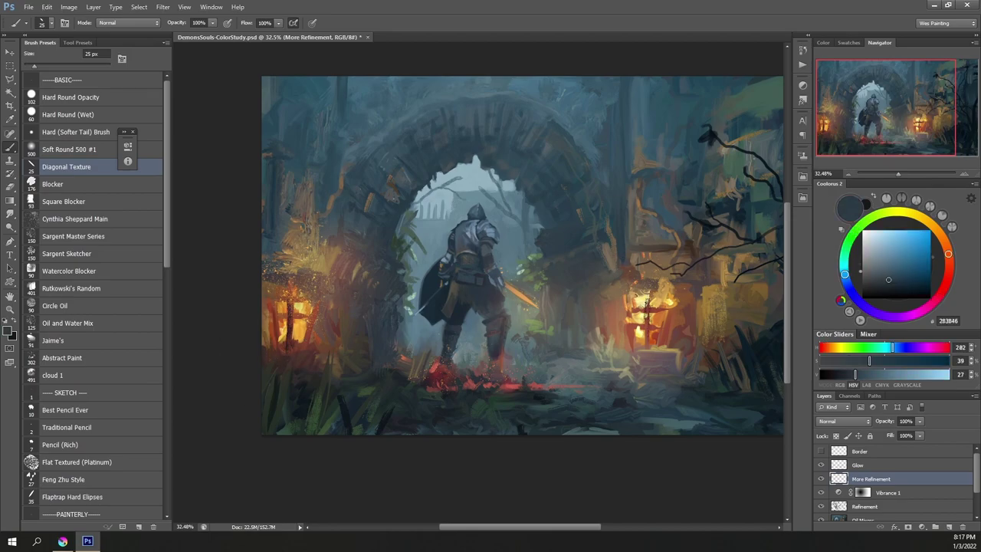
alt+click(648, 294)
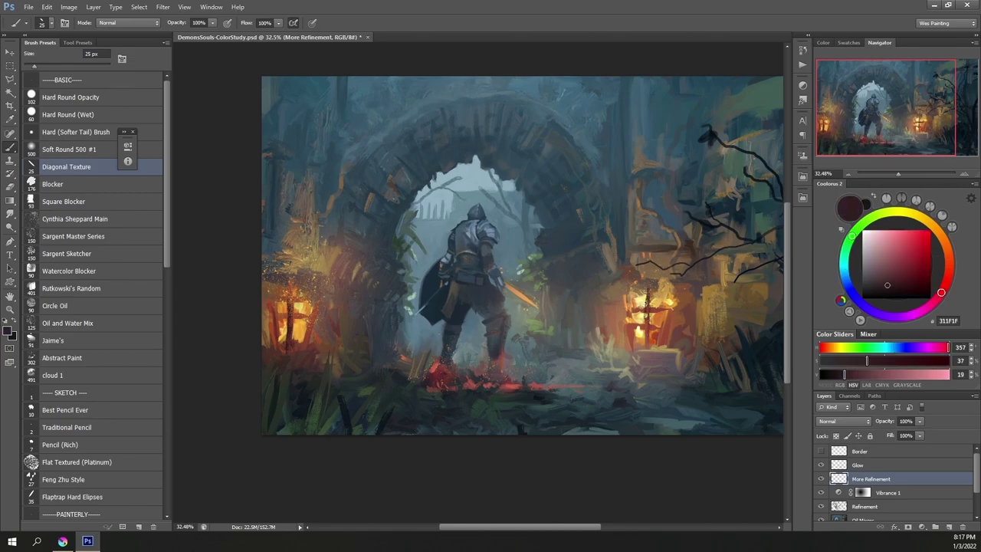
alt+click(671, 320)
alt+click(634, 306)
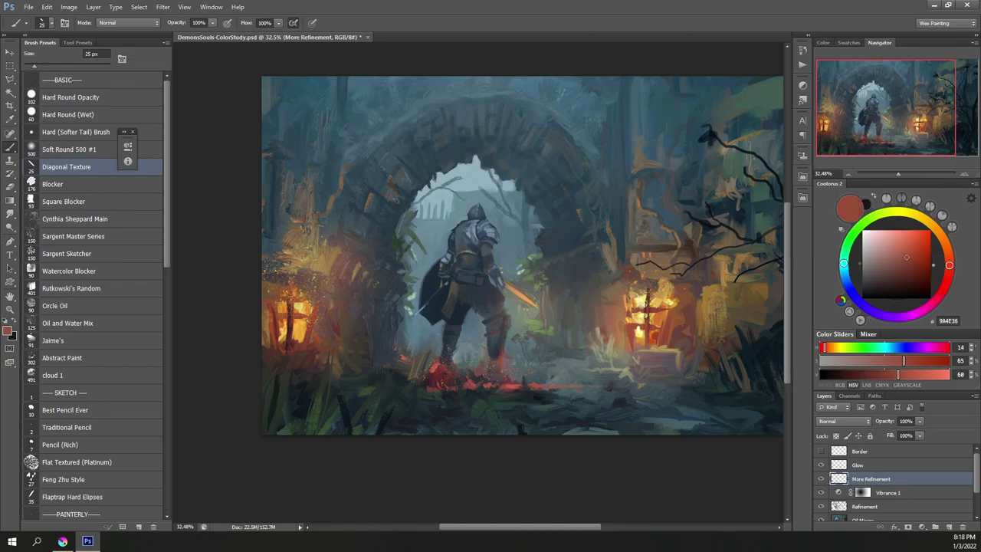
Step: Paint dark vertical and crossing bars over the left-hand lantern's flame using reddish-brown colours sampled around it
alt+click(297, 305)
mouse_move(296, 292)
mouse_down()
mouse_move(291, 307)
mouse_move(291, 293)
mouse_up()
alt+click(291, 291)
drag(291, 290, 291, 303)
alt+click(318, 298)
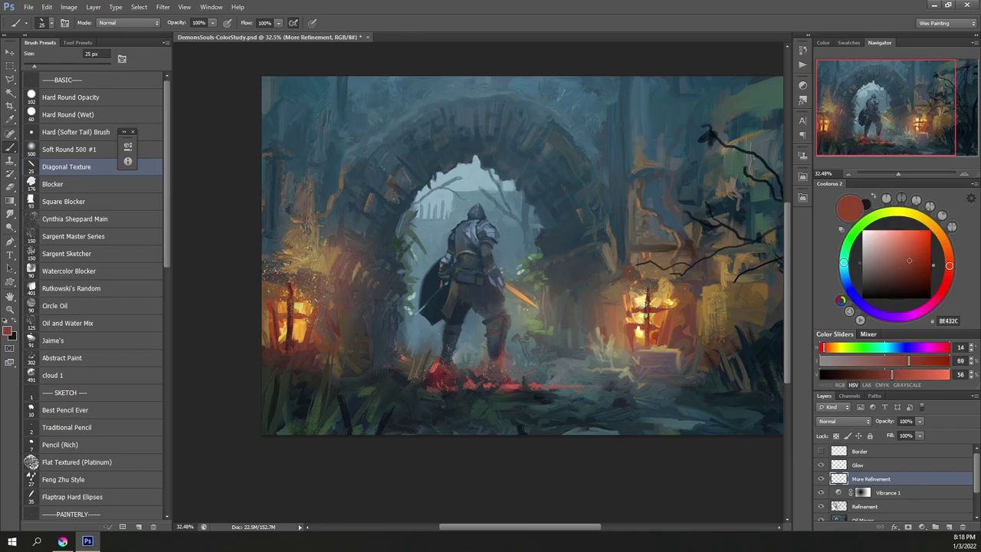
alt+click(276, 303)
Step: Add dark red-brown strokes to the right-hand lantern's frame and the wall beside it
alt+click(648, 305)
drag(625, 290, 628, 316)
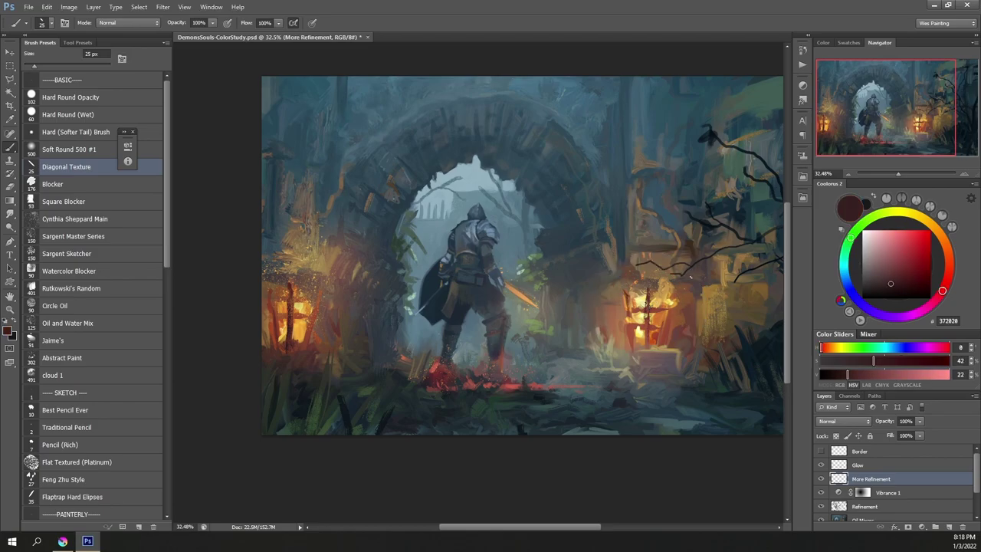
drag(696, 306, 698, 296)
alt+click(620, 268)
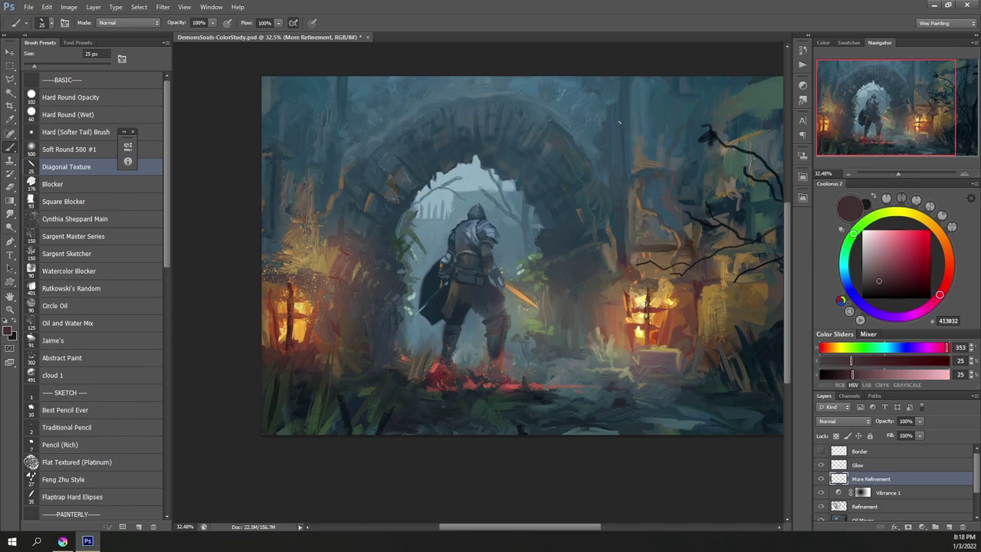
Step: Refine the right and upper inner edge of the arch opening with light and dark blues sampled from the painting
alt+click(525, 191)
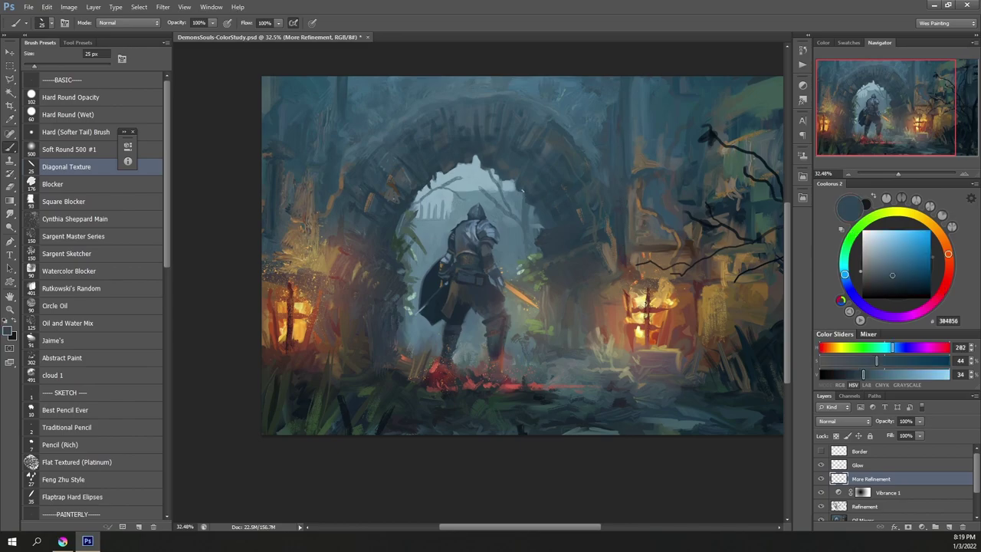
alt+click(515, 184)
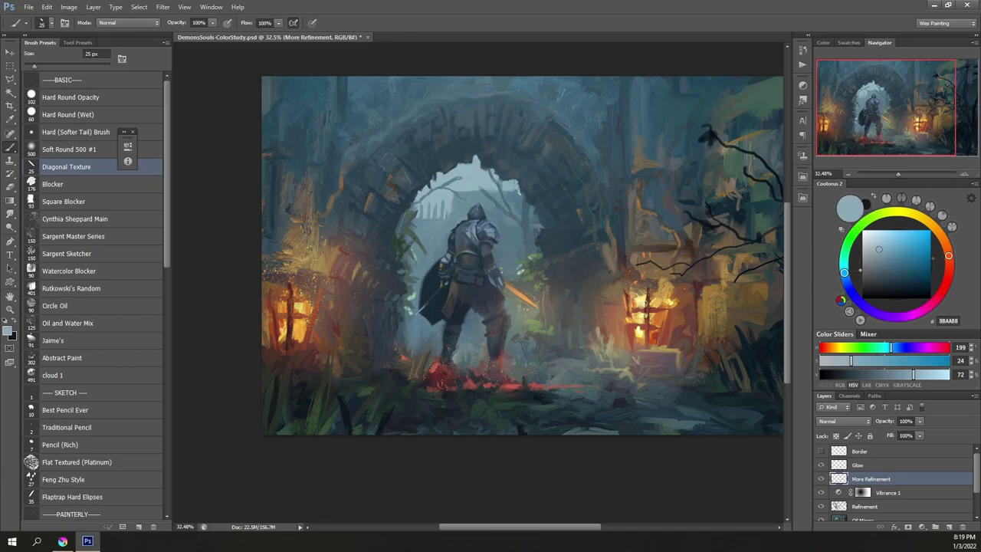
alt+click(515, 187)
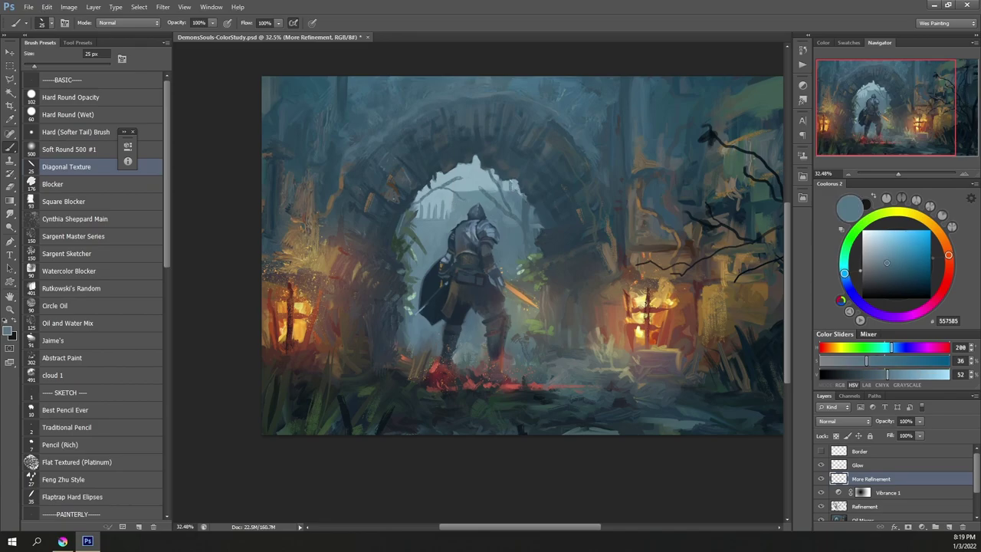
alt+click(542, 182)
alt+click(488, 170)
alt+click(472, 158)
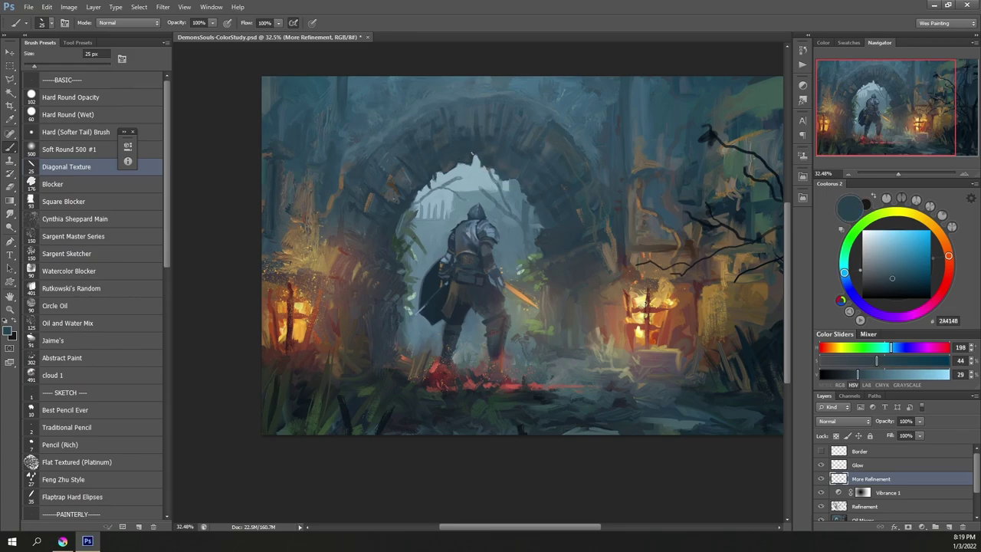
Step: Refine the left inner edge of the arch opening with tones sampled from the stone and the misty background
alt+click(420, 193)
alt+click(398, 248)
alt+click(435, 206)
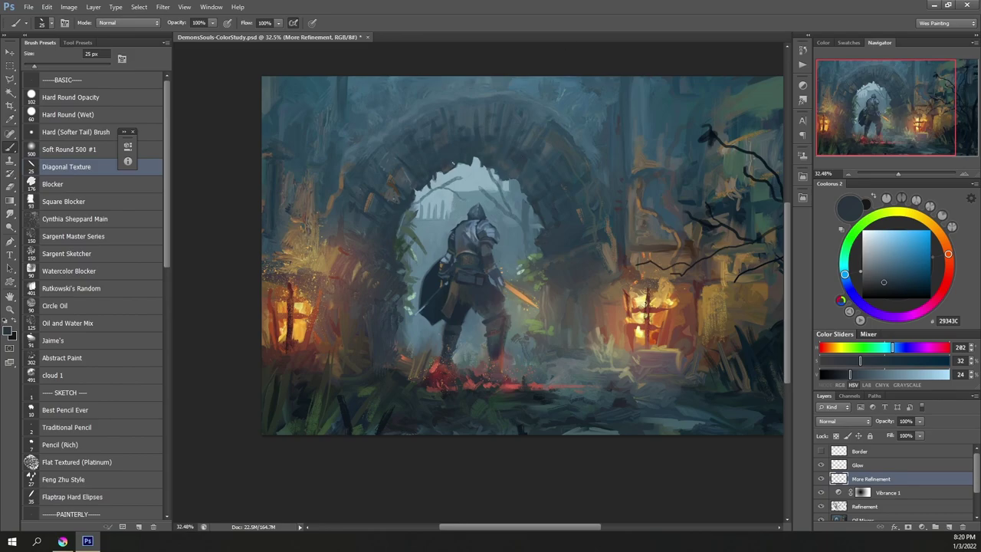
Step: Define the arch's individual stones and outer rim with dark, blue-grey and brown strokes
drag(384, 147, 380, 161)
alt+click(471, 102)
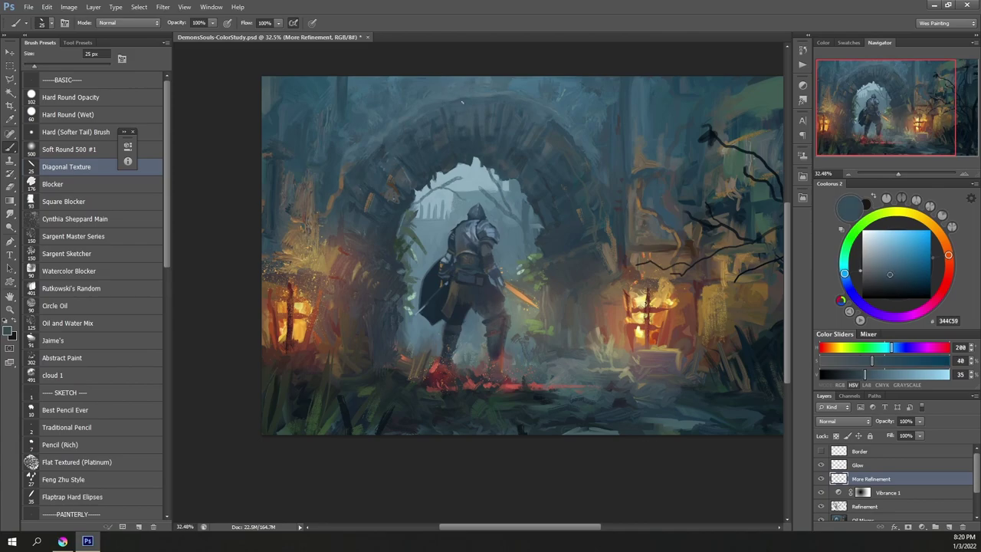
alt+click(341, 178)
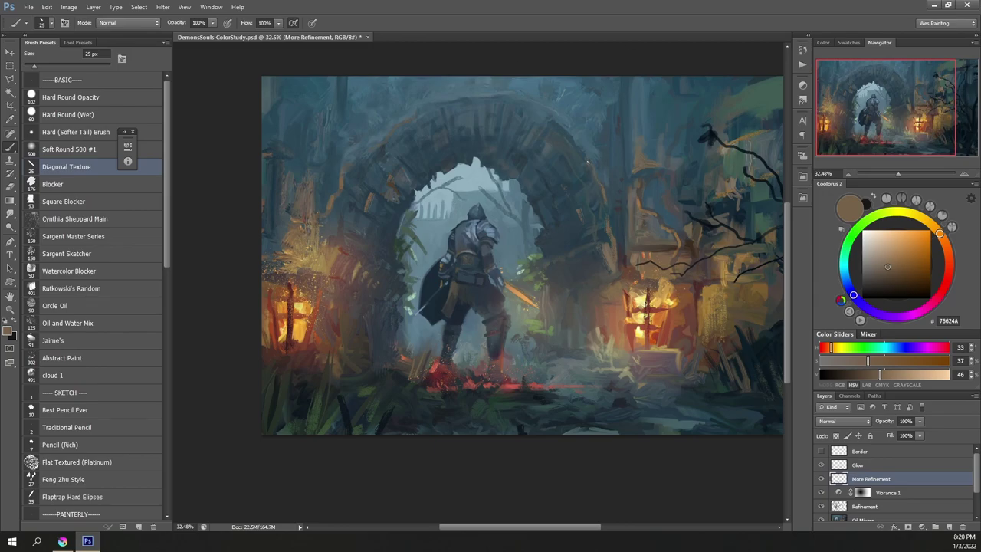
Step: Paint warm brown rim highlights along the arch's outer edge with the brush at 35 px, cleaning the edge with sampled blue
alt+click(462, 83)
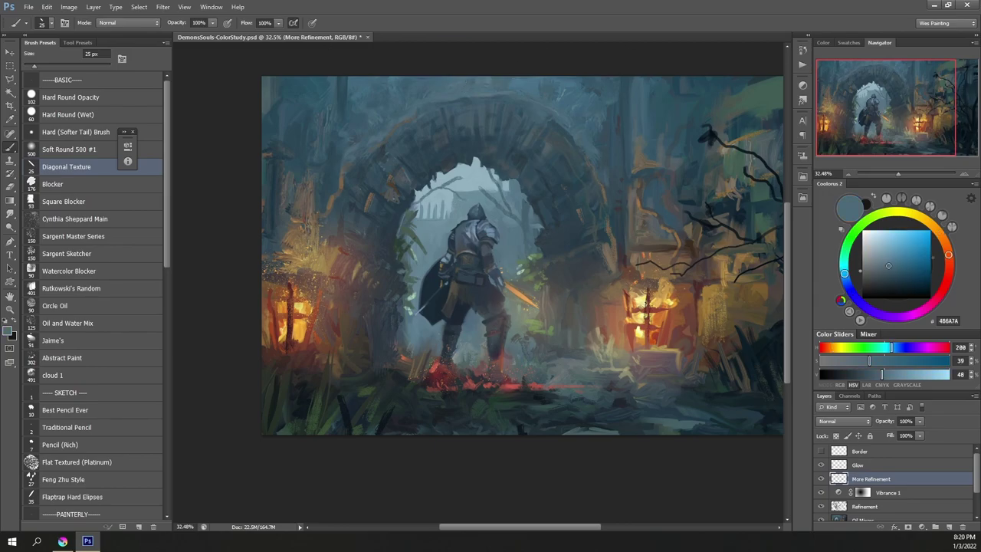
key(bracketleft)
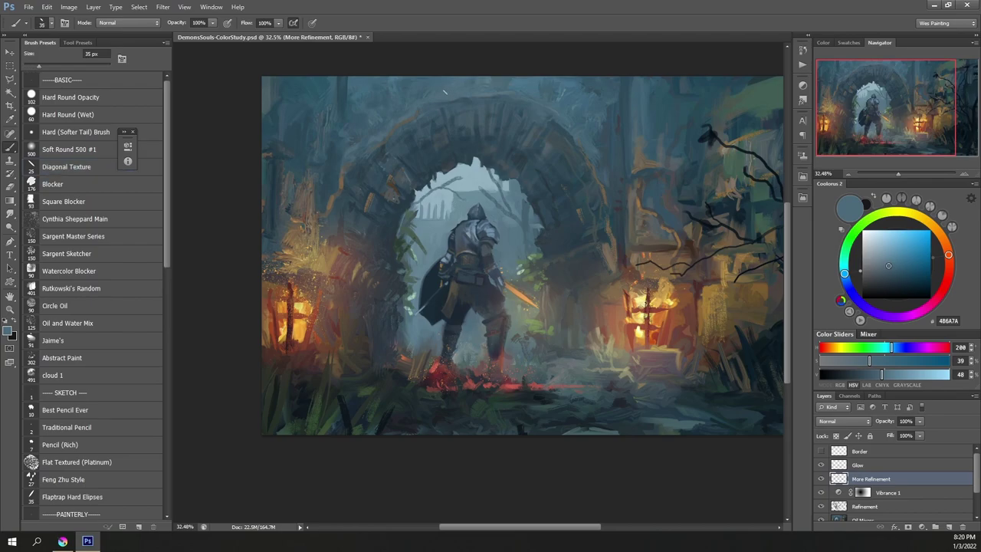
alt+click(433, 95)
drag(492, 96, 510, 97)
alt+click(346, 177)
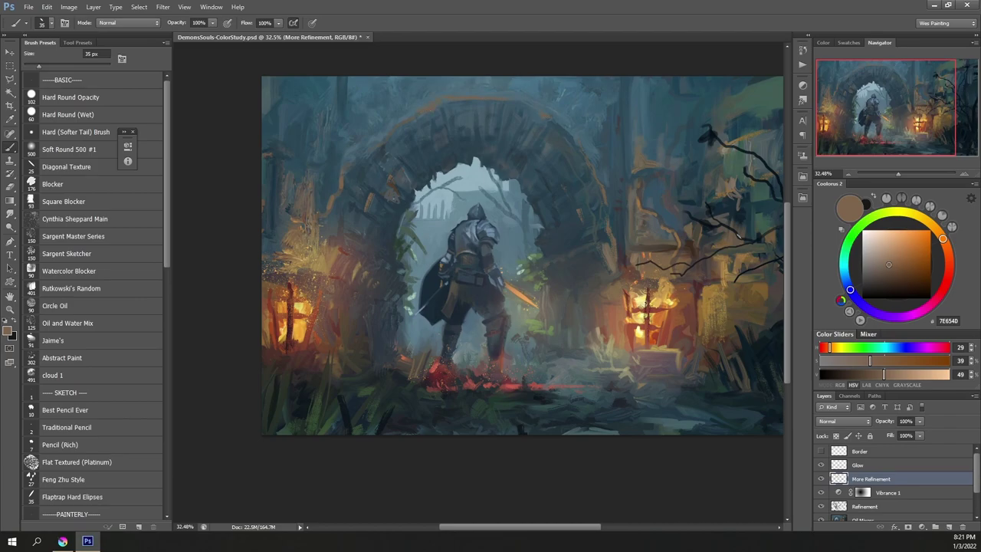
alt+click(344, 181)
alt+click(328, 224)
drag(329, 215, 327, 257)
Step: Add warm brown accents to the wall around the right-hand lantern and blend the ground near the knight with sampled tones
drag(634, 267, 634, 278)
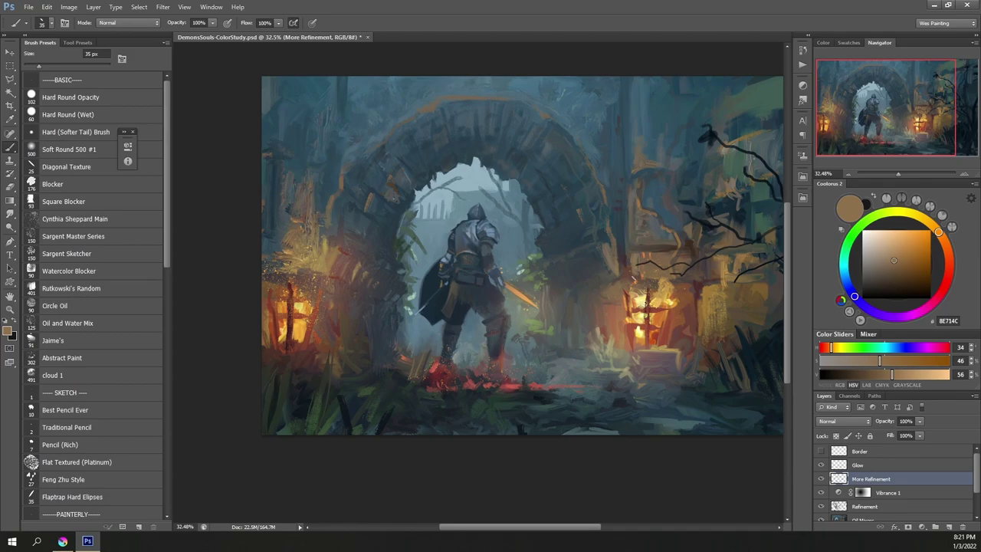
drag(683, 225, 686, 240)
alt+click(694, 317)
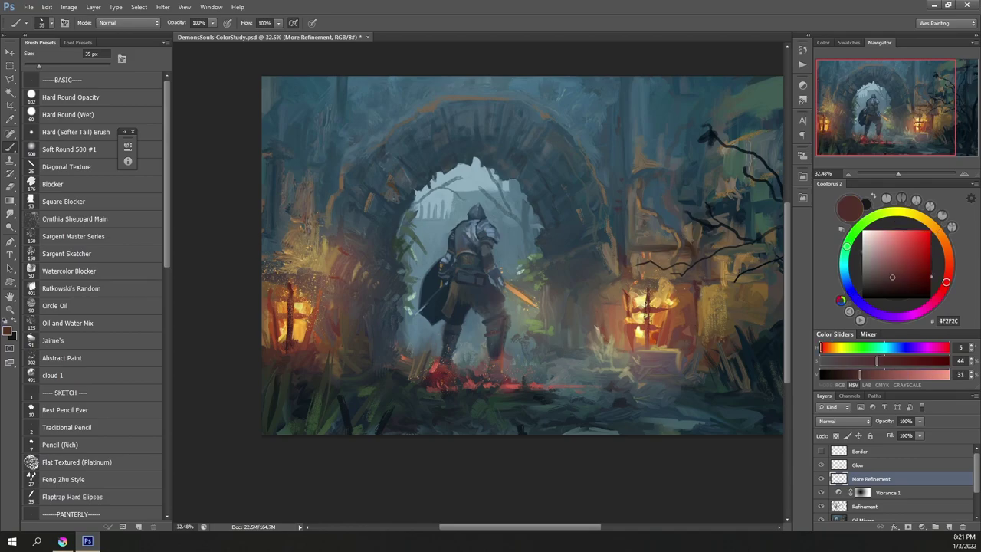
alt+click(389, 365)
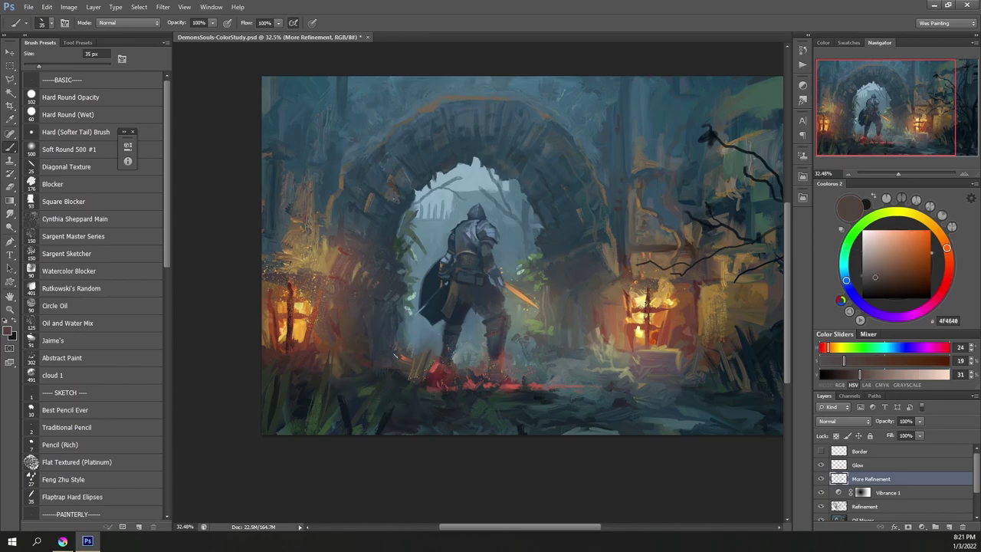
alt+click(530, 366)
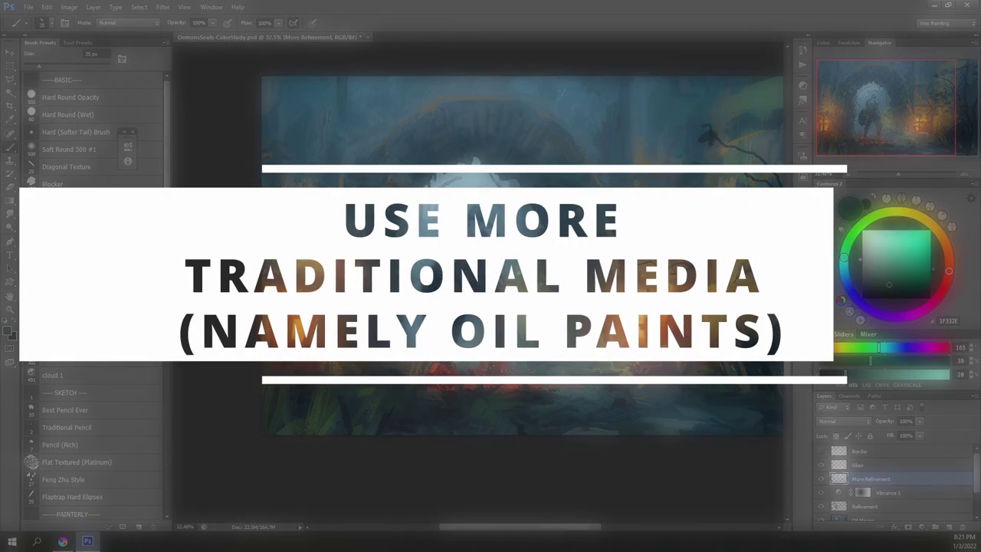
Step: Paint dark green and blue-grey strokes into the tree and undergrowth on the right side of the scene
alt+click(742, 116)
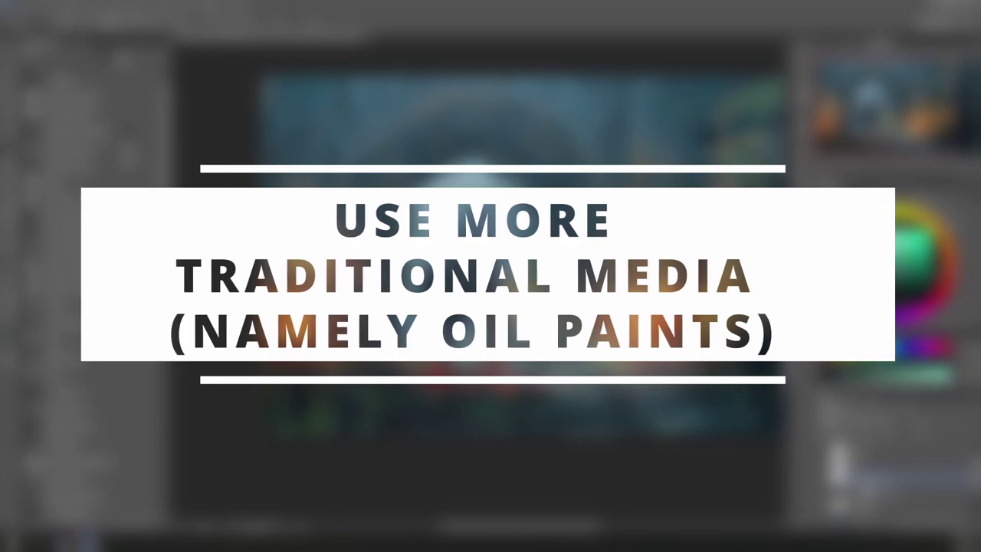
drag(727, 130, 654, 141)
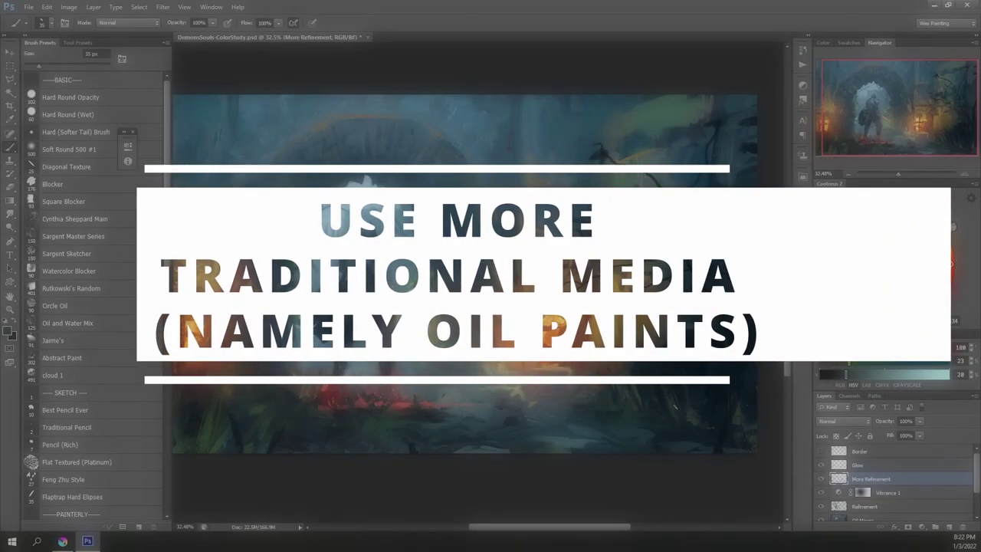
alt+click(613, 405)
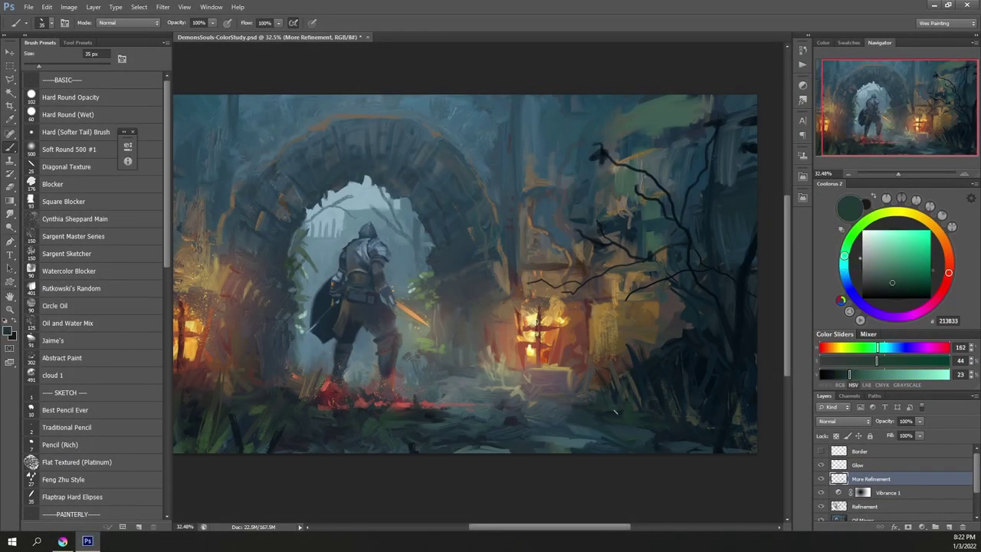
alt+click(638, 433)
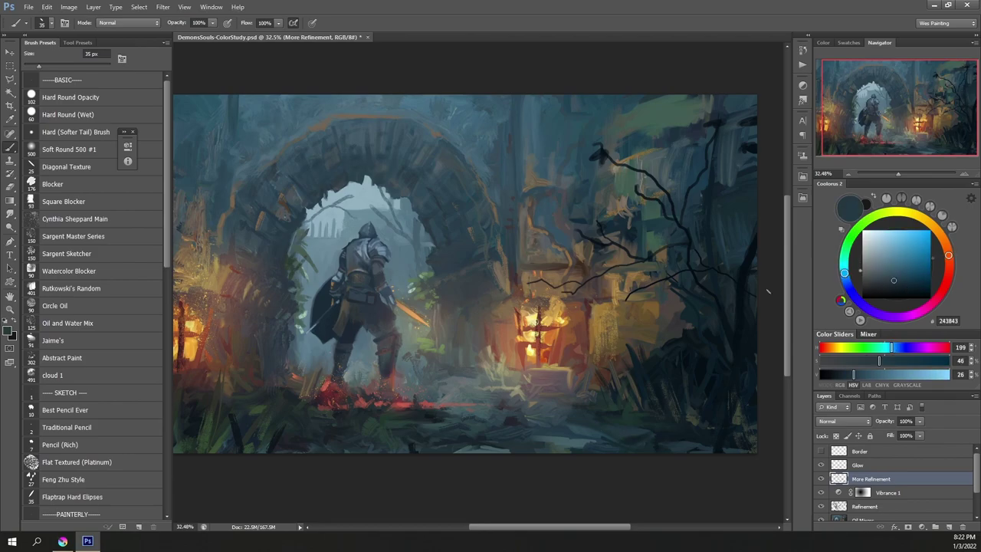
Step: Touch up the red embers at the knight's feet and his legs with sampled pink and dark tones
alt+click(405, 403)
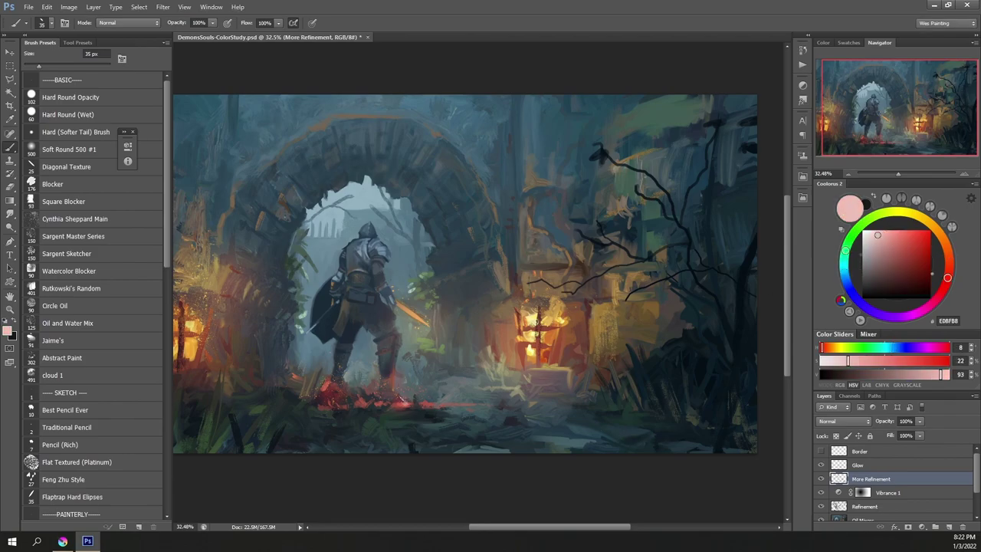
drag(311, 405, 324, 407)
alt+click(391, 362)
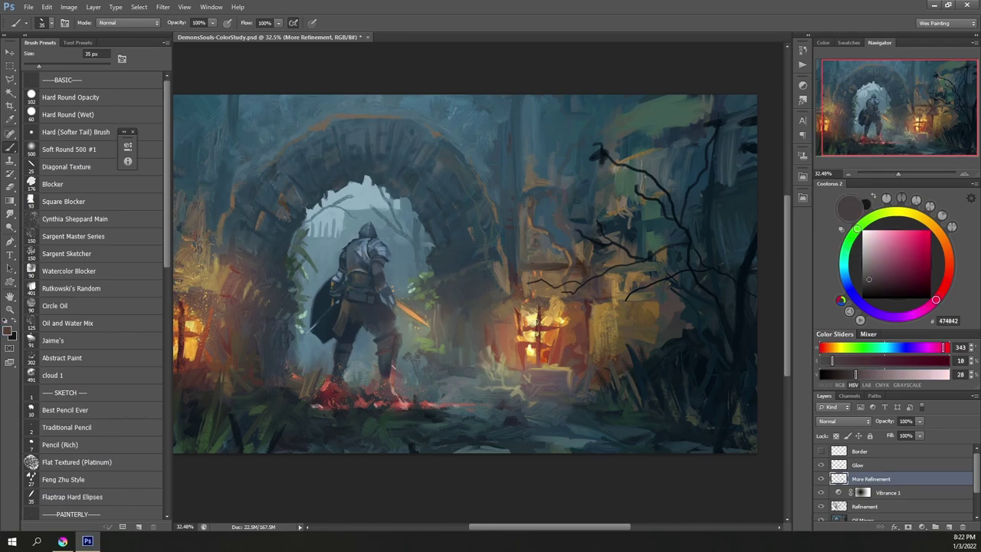
alt+click(344, 347)
Step: Paint sampled blue-grey and pale tones around the edge of the arch opening and into the misty background
alt+click(285, 217)
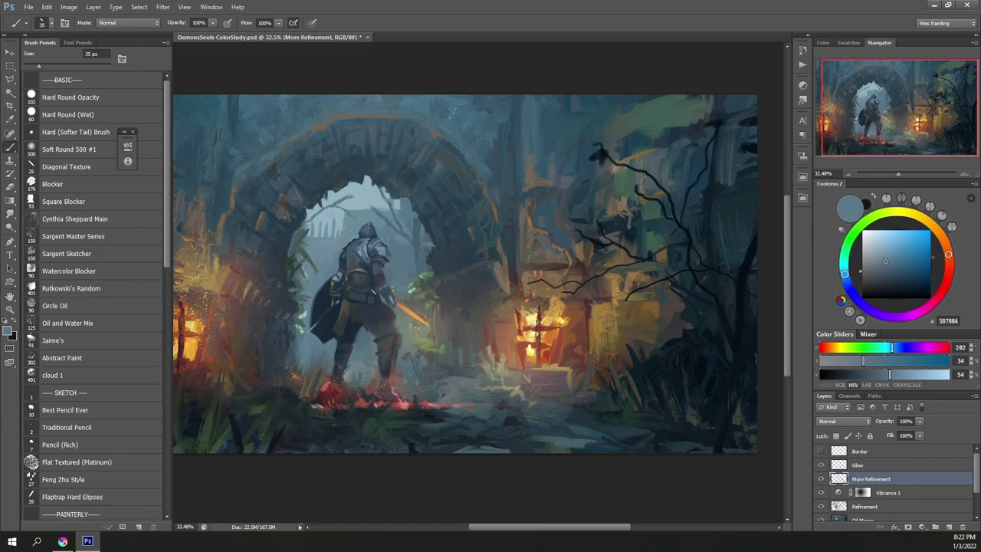
alt+click(381, 207)
alt+drag(381, 207, 366, 201)
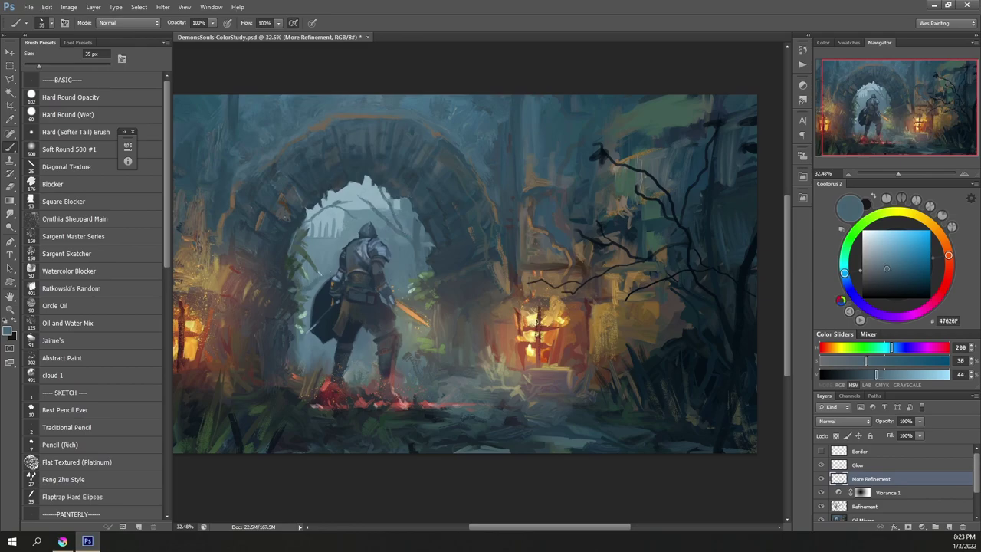
alt+click(300, 326)
drag(296, 331, 300, 335)
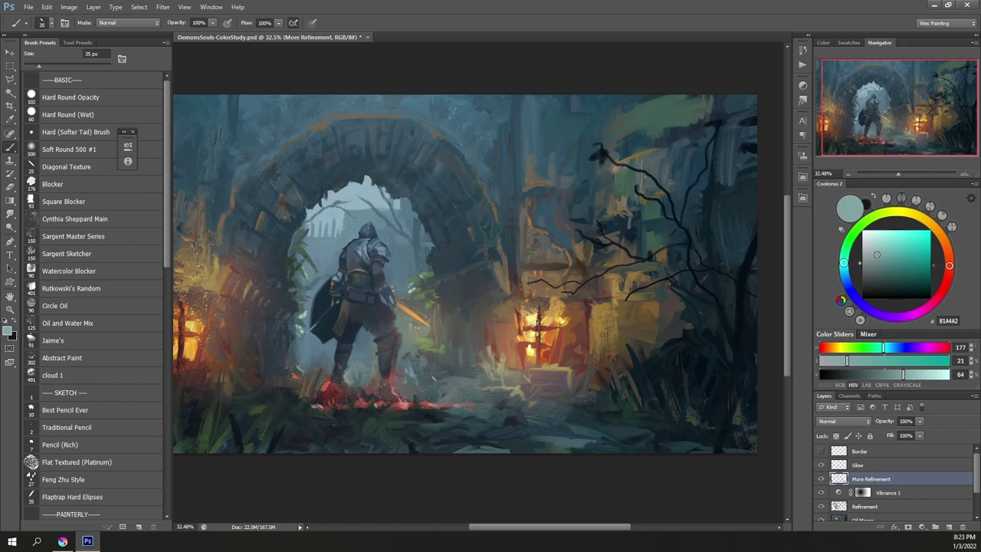
alt+click(379, 246)
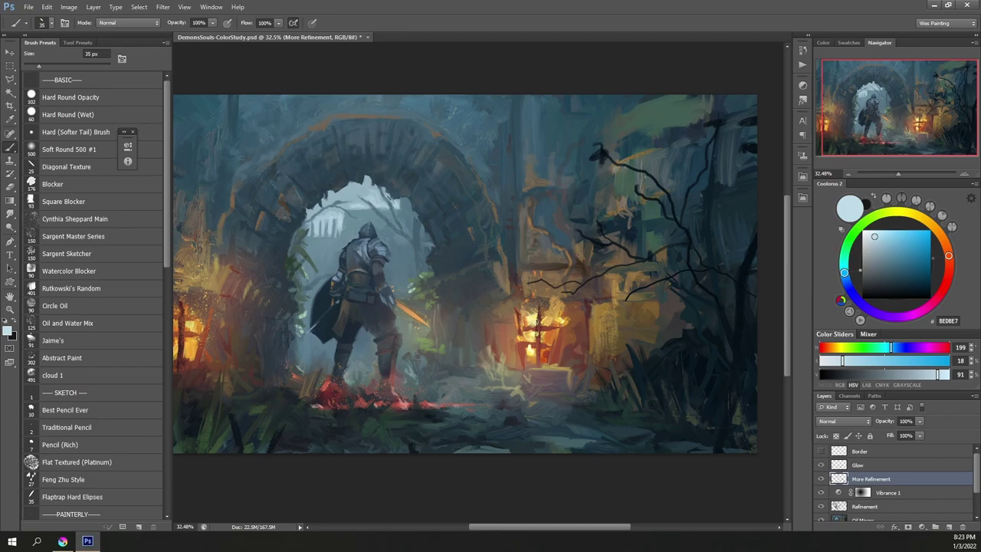
Step: Switch to the cloud 1 brush and reduce it to 175 px
mouse_move(162, 268)
mouse_down()
mouse_move(163, 513)
mouse_move(178, 305)
mouse_up()
click(142, 256)
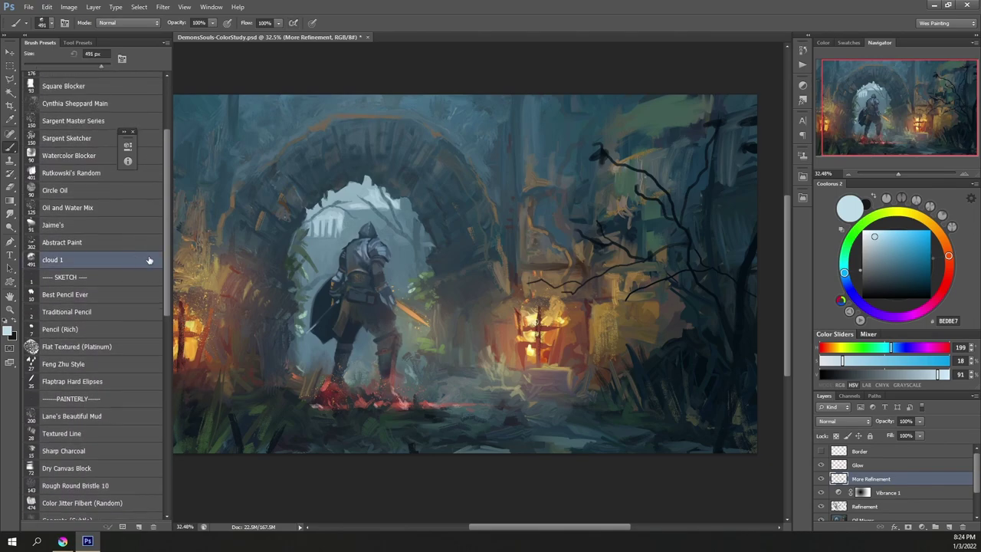
key(bracketleft)
key(bracketleft)
key(bracketleft)
key(bracketleft)
key(bracketleft)
key(bracketleft)
key(bracketleft)
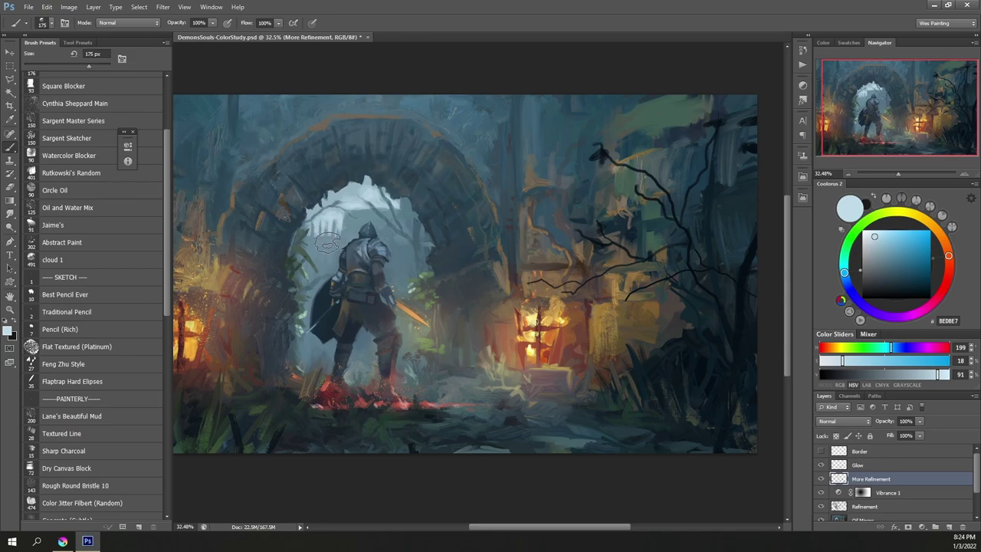
Step: Create a layer above More Refinement and brush pale blue mist around the knight and ground at 20% opacity, with brush sizes up to 900 px
click(947, 527)
key(bracketright)
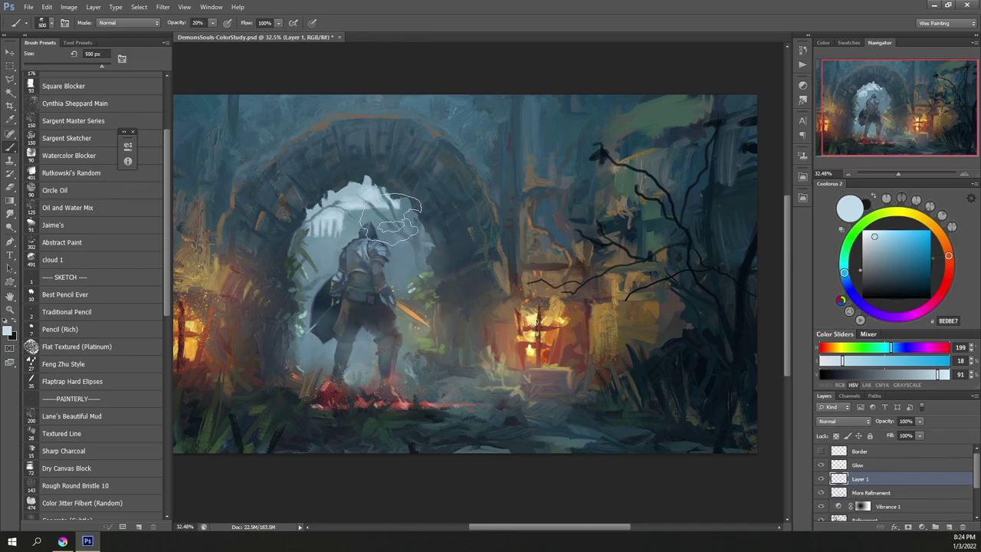
key(bracketleft)
key(bracketleft)
key(bracketleft)
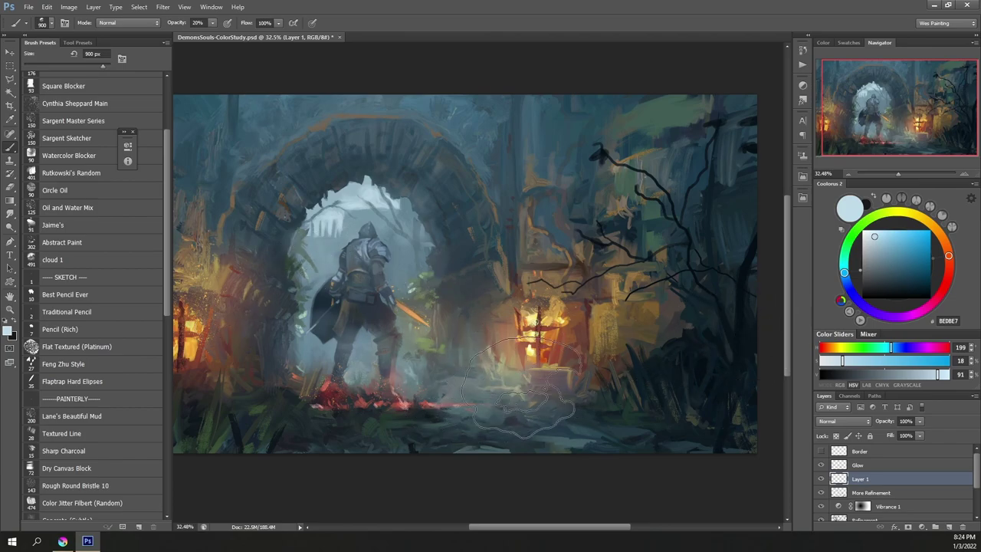
key(bracketleft)
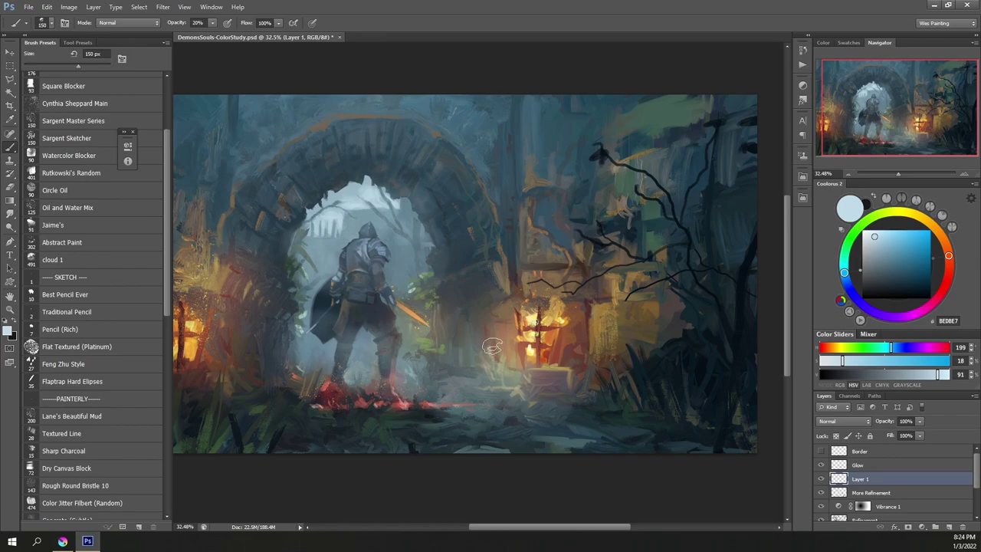
Step: Compare the painting with and without the Glow layer, and add a Photo Filter adjustment layer directly above it
click(822, 465)
click(822, 465)
scroll(452, 273, down, 3)
click(875, 466)
click(162, 7)
click(922, 527)
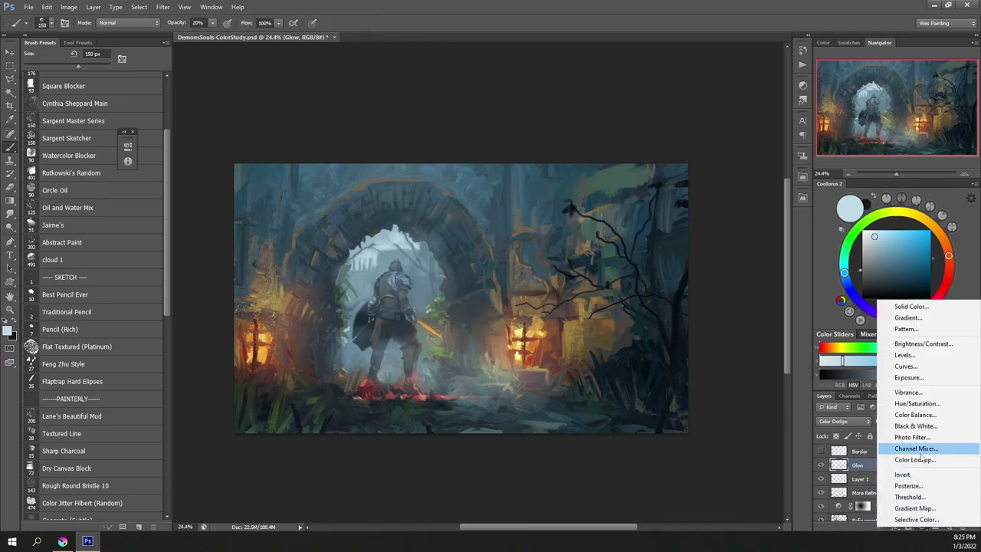
click(912, 437)
Step: Give the photo filter a custom colour and adjust its strength to cool and darken the scene
click(178, 187)
click(595, 427)
drag(568, 440, 567, 474)
click(695, 372)
mouse_move(167, 216)
mouse_down()
mouse_move(200, 216)
mouse_move(202, 230)
mouse_move(192, 227)
mouse_up()
click(147, 227)
click(147, 227)
click(235, 140)
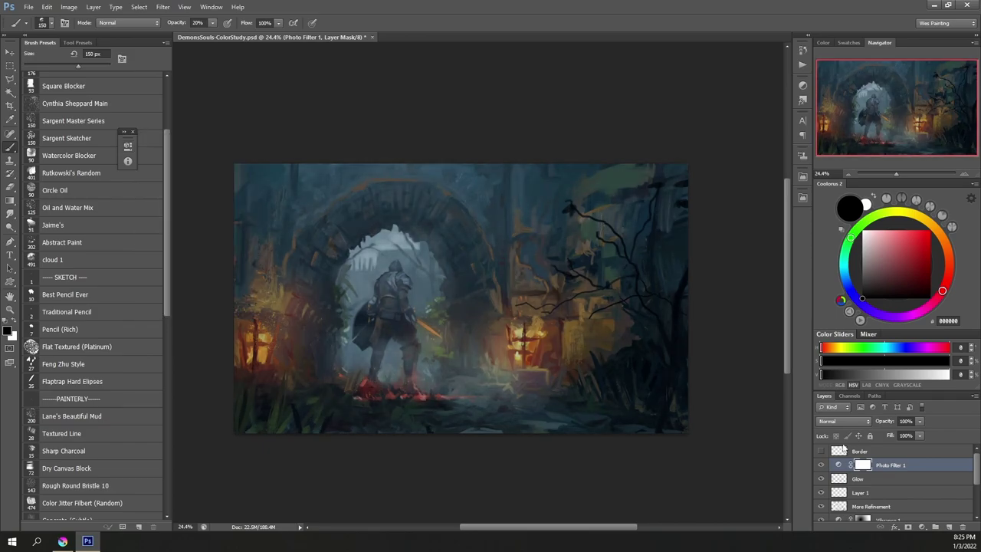
Step: Mask the photo filter off both lantern areas in black, using the cloud 1 brush at 800 px and 100% opacity
scroll(113, 208, up, 3)
scroll(113, 207, down, 1)
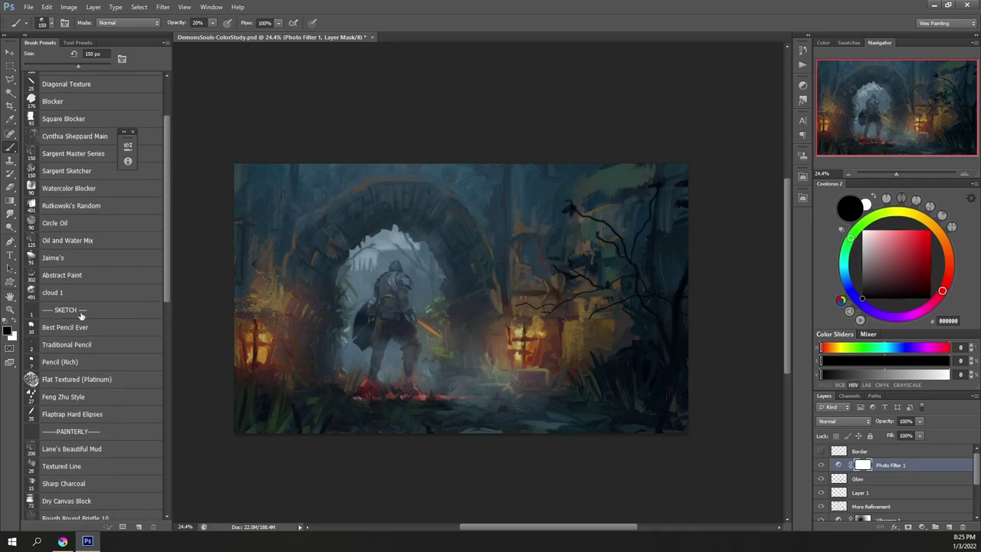
click(99, 292)
key(0)
key(bracketright)
key(bracketright)
key(bracketright)
key(bracketright)
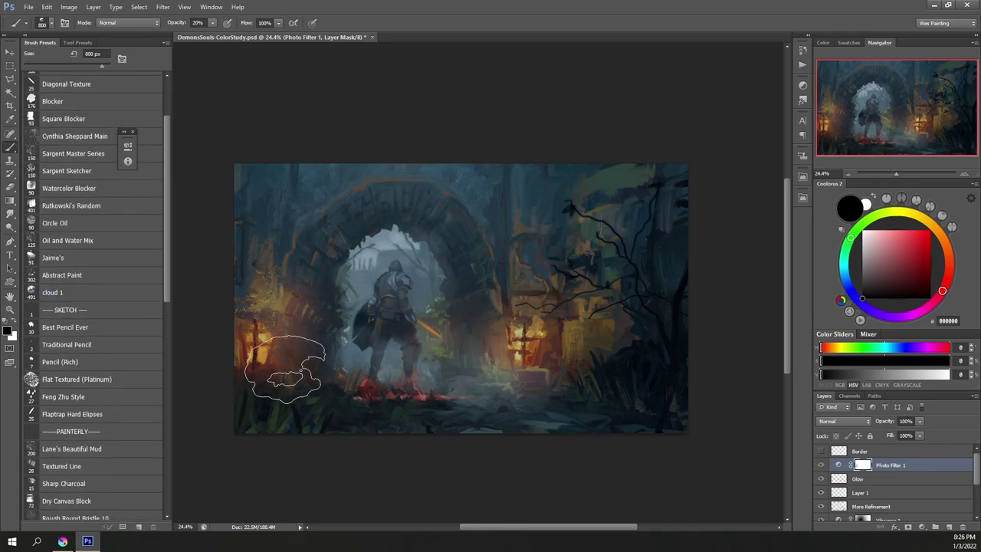
drag(273, 341, 276, 298)
drag(291, 220, 302, 166)
drag(524, 337, 566, 331)
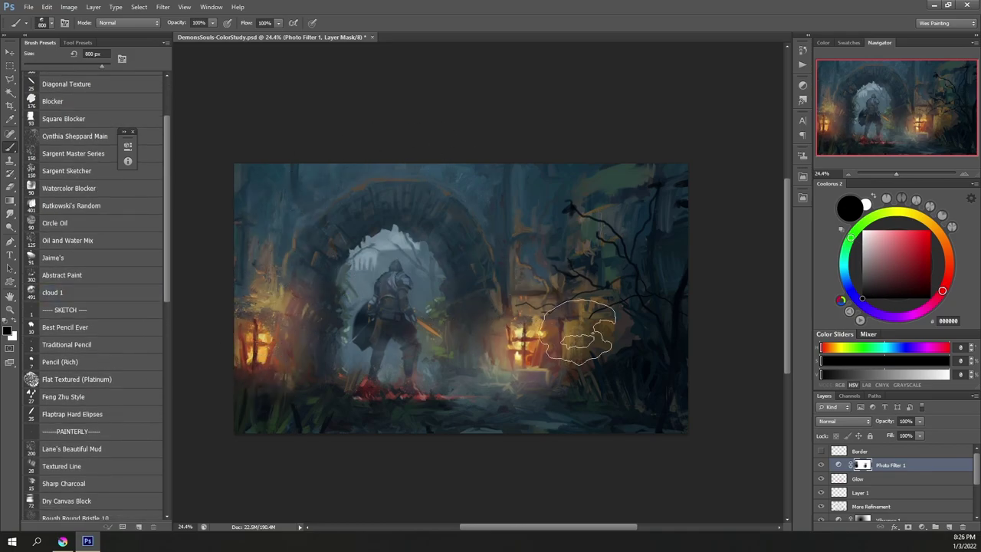
Step: Mask the photo filter off the knight, the archway opening and the ground in front of the right-hand lantern
drag(472, 394, 469, 375)
mouse_move(418, 274)
mouse_down()
mouse_move(386, 294)
mouse_move(412, 311)
mouse_move(378, 360)
mouse_up()
drag(415, 293, 440, 320)
mouse_move(435, 251)
mouse_down()
mouse_move(362, 233)
mouse_move(319, 328)
mouse_up()
drag(462, 349, 463, 388)
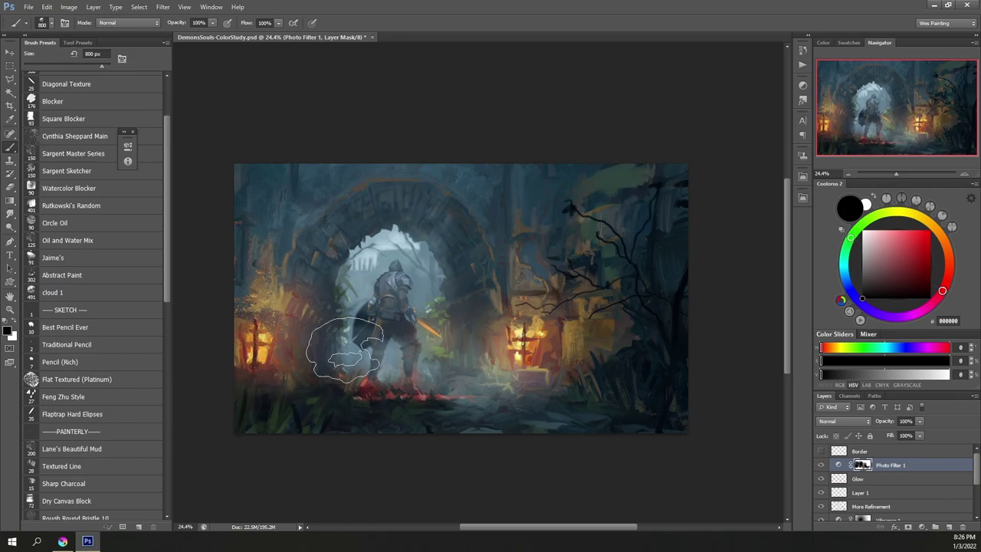
mouse_move(490, 383)
mouse_down()
mouse_move(383, 386)
mouse_move(582, 410)
mouse_up()
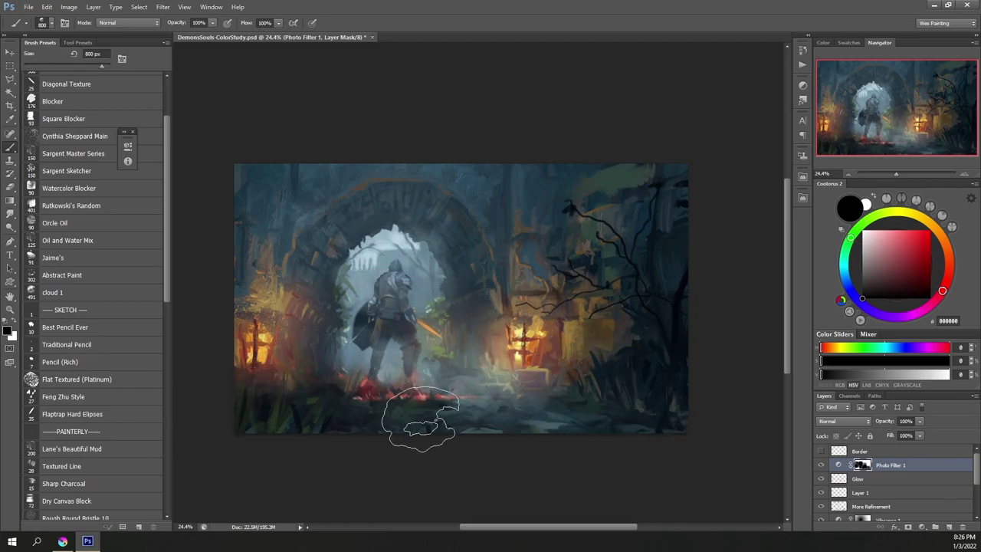
Step: Refine the photo filter mask with the Diagonal Texture brush at 45 px, and compare the painting with the filter hidden and shown
scroll(100, 153, up, 3)
click(94, 171)
key(x)
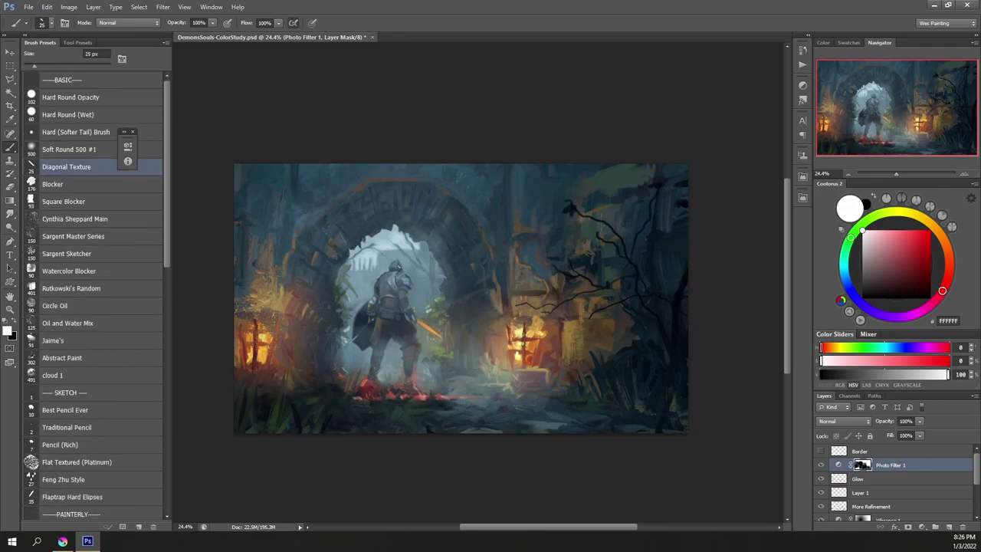
key(bracketright)
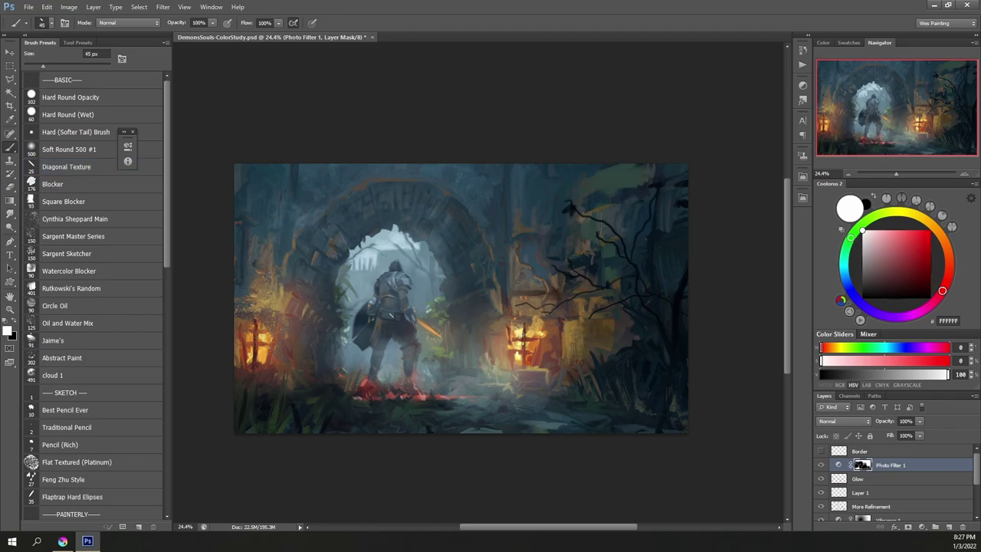
key(x)
key(x)
click(820, 465)
click(820, 465)
Step: Create a layer above the photo filter and soften the arch's upper rim with sampled dark blue and grey tones
click(948, 527)
alt+click(394, 180)
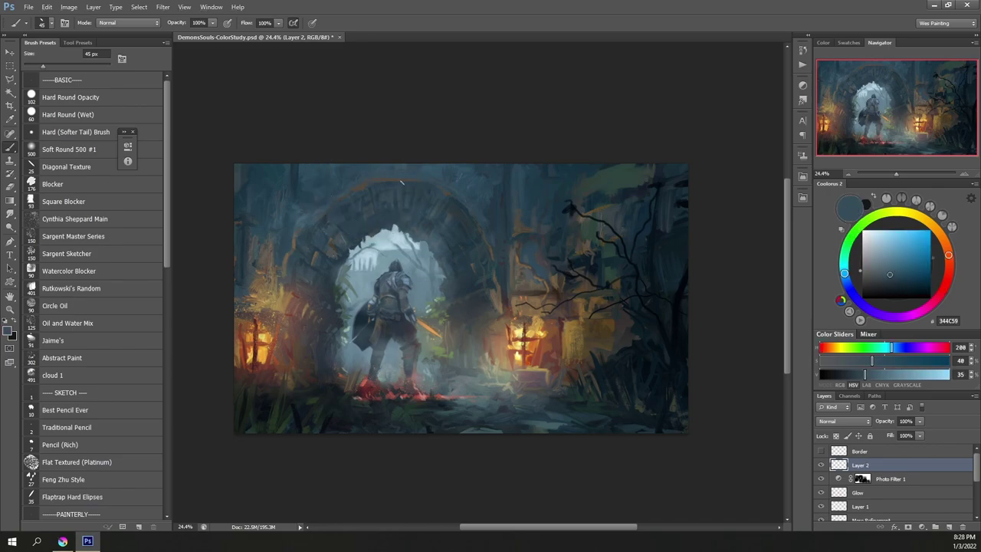
alt+click(441, 193)
Step: Texture the arch's stonework with the rock texture brush at 496 px, using sampled dark blue tones
drag(169, 247, 174, 473)
click(100, 442)
click(100, 426)
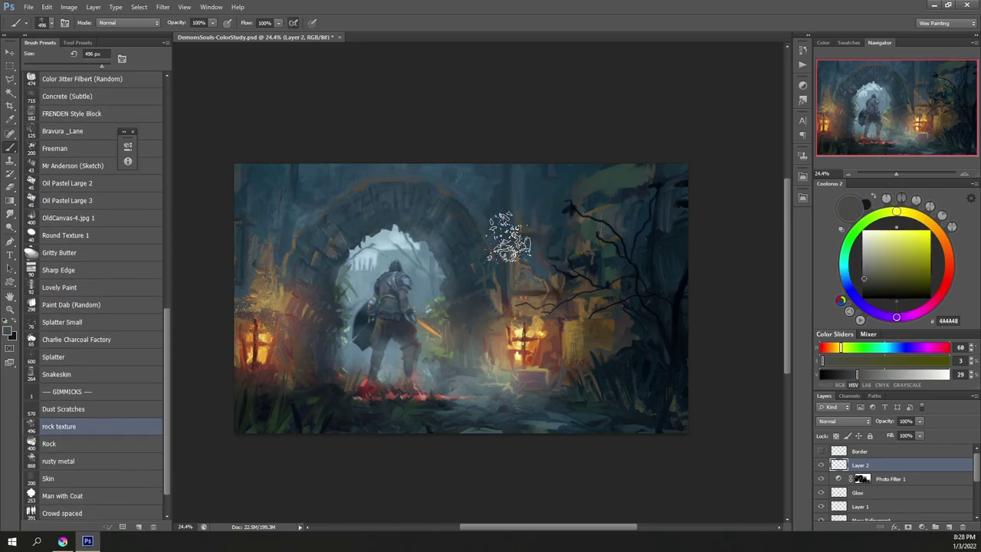
alt+click(490, 180)
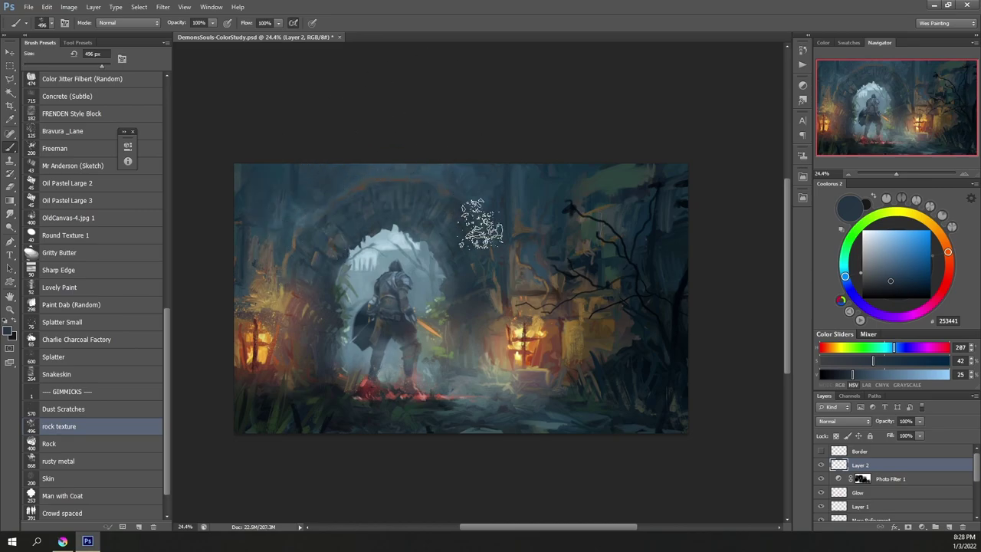
alt+click(456, 258)
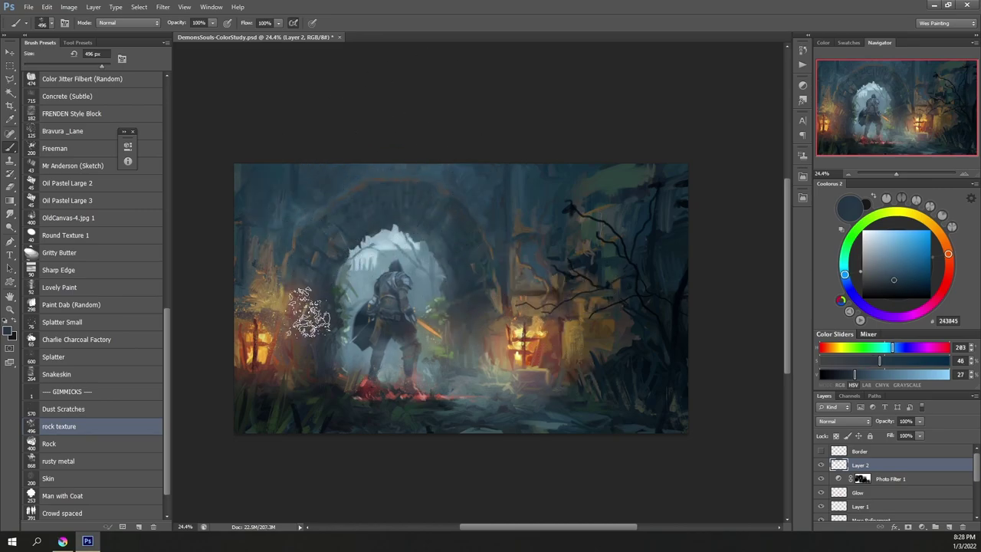
Step: Apply rock texture in sampled grey and dark blue to the wall between the arch and the bare tree
scroll(360, 236, up, 5)
scroll(589, 176, up, 2)
scroll(475, 153, down, 2)
scroll(452, 154, down, 3)
scroll(679, 197, up, 5)
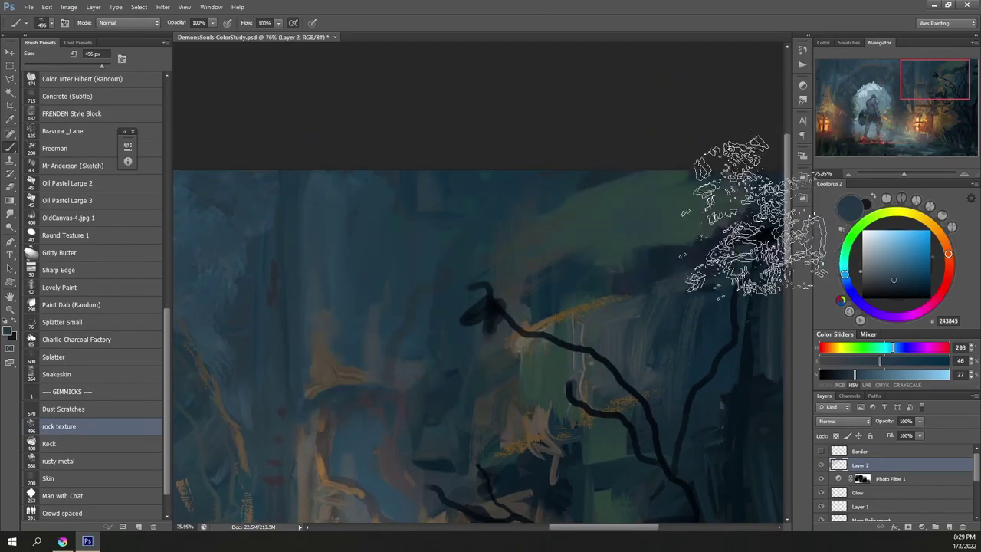
drag(370, 346, 523, 276)
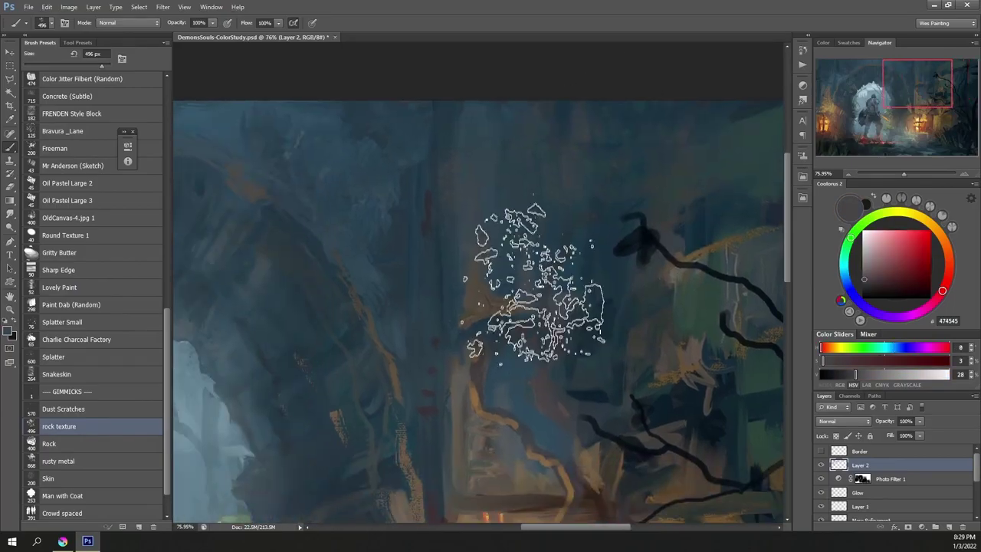
drag(608, 358, 387, 408)
drag(650, 323, 495, 196)
drag(389, 420, 574, 276)
Step: Sample a warm brown and carry the rock texture across to the wall above the left-hand lantern
alt+click(459, 418)
drag(414, 253, 505, 363)
drag(353, 291, 353, 361)
drag(184, 370, 659, 353)
drag(622, 282, 546, 468)
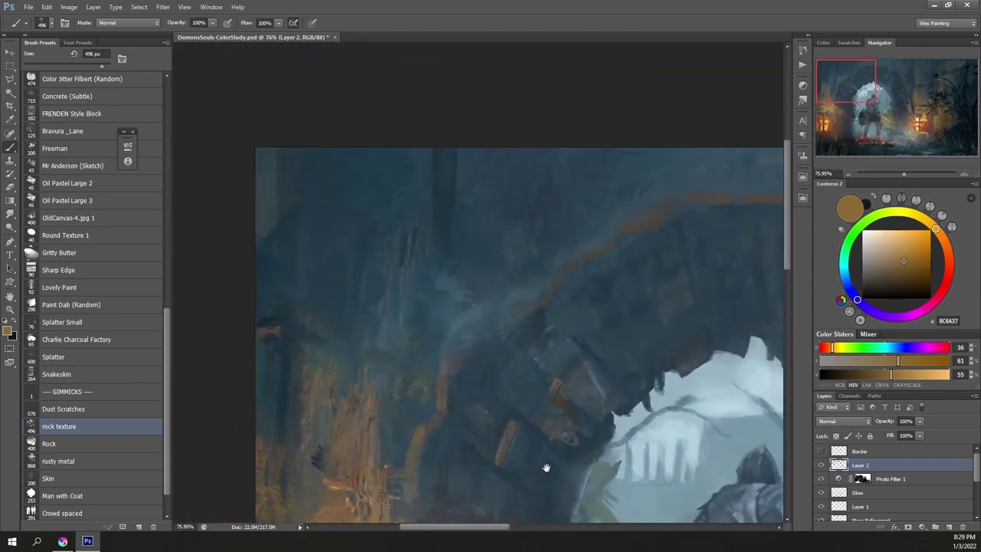
Step: Mute the top of the arch and its orange rim with rock texture in a sampled dark blue
alt+click(436, 152)
drag(648, 329, 349, 403)
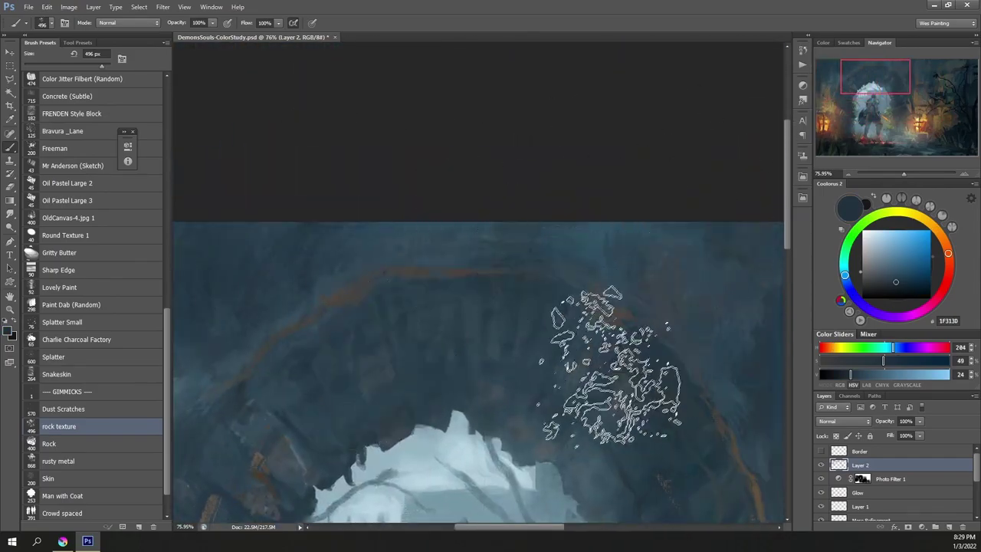
drag(619, 358, 635, 164)
Step: Reduce the rock texture brush to 200 px and texture the mist around the knight with sampled blue-grey tones
key(bracketleft)
key(bracketleft)
key(bracketleft)
key(bracketleft)
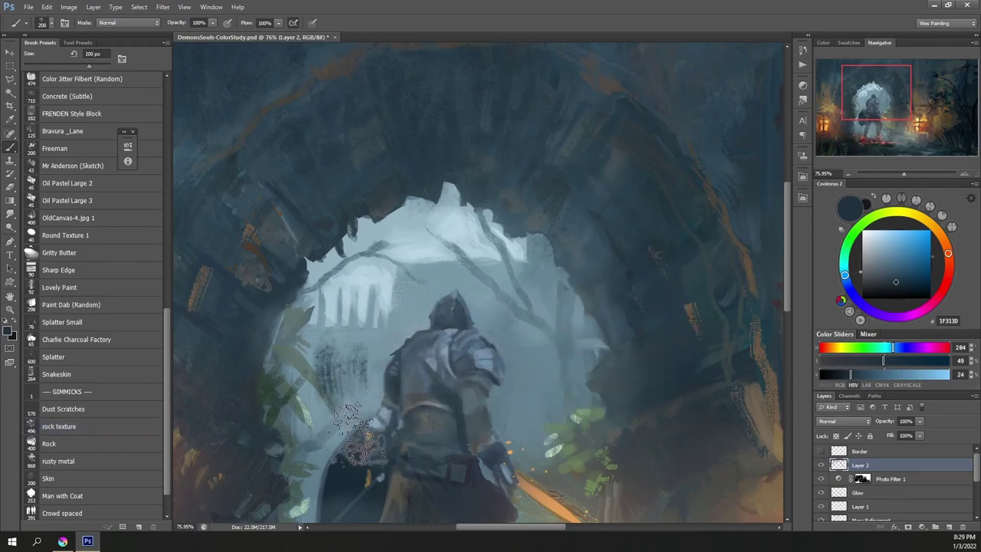
alt+click(367, 432)
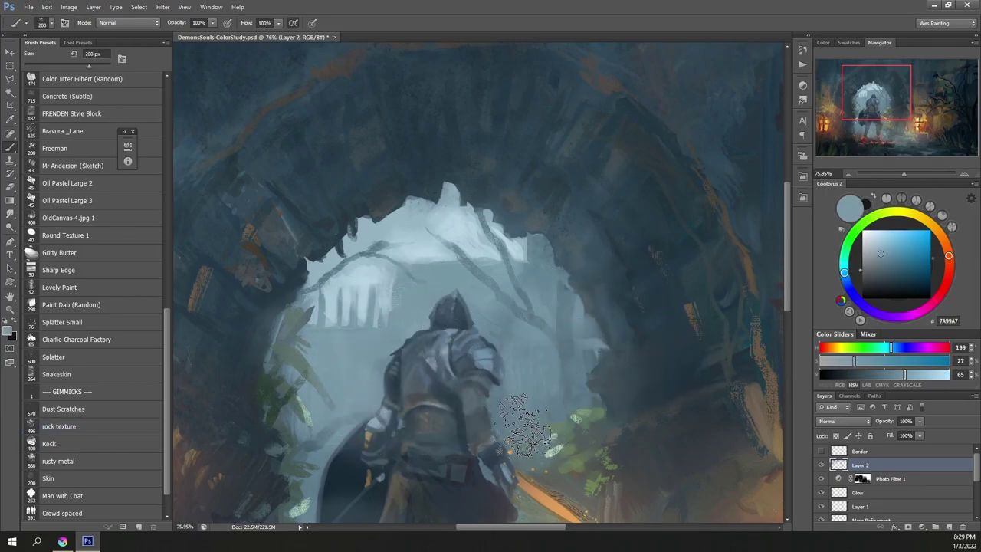
drag(548, 463, 580, 260)
alt+click(478, 390)
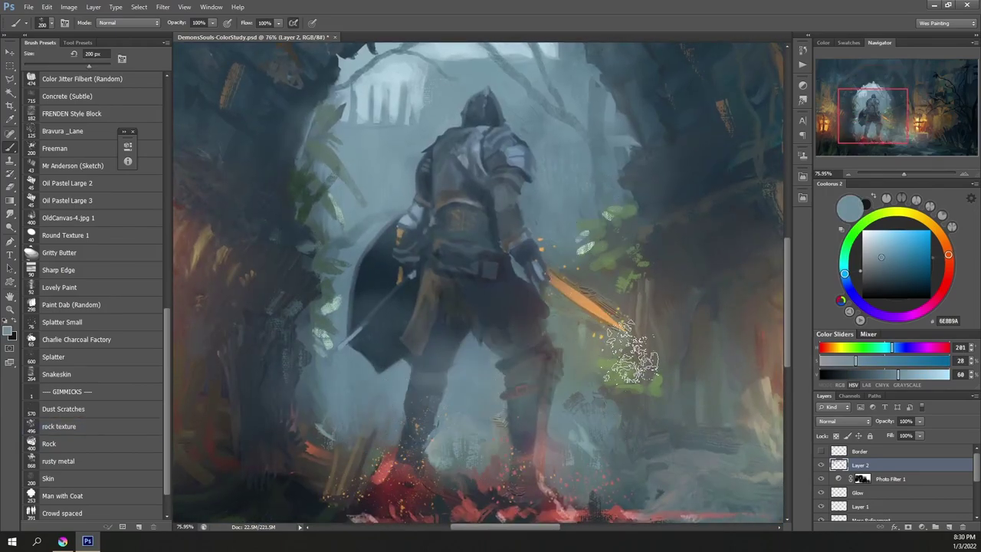
Step: Texture the ground between the knight and the right-hand lantern with sampled dark blue-grey tones
drag(629, 360, 574, 200)
alt+click(564, 380)
drag(730, 300, 569, 301)
alt+click(614, 383)
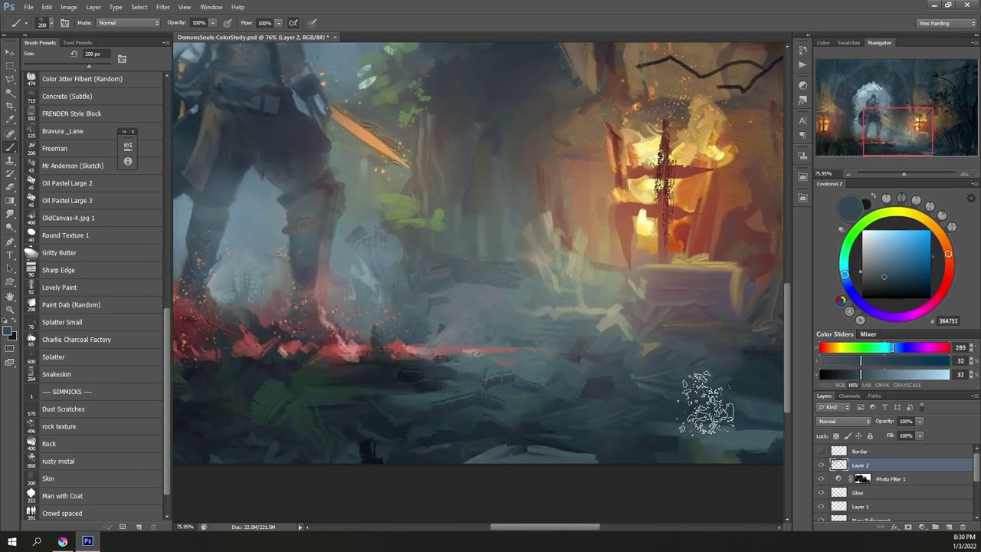
Step: Texture the wall and foliage behind the bare tree on the right with a sampled warm brown
drag(728, 368, 535, 452)
alt+click(732, 280)
drag(732, 279, 605, 353)
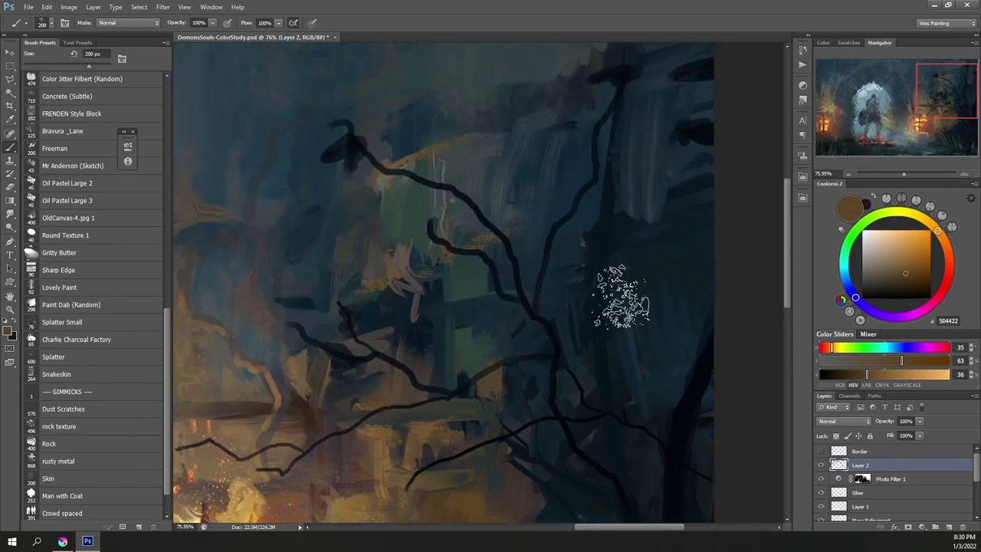
scroll(504, 274, down, 10)
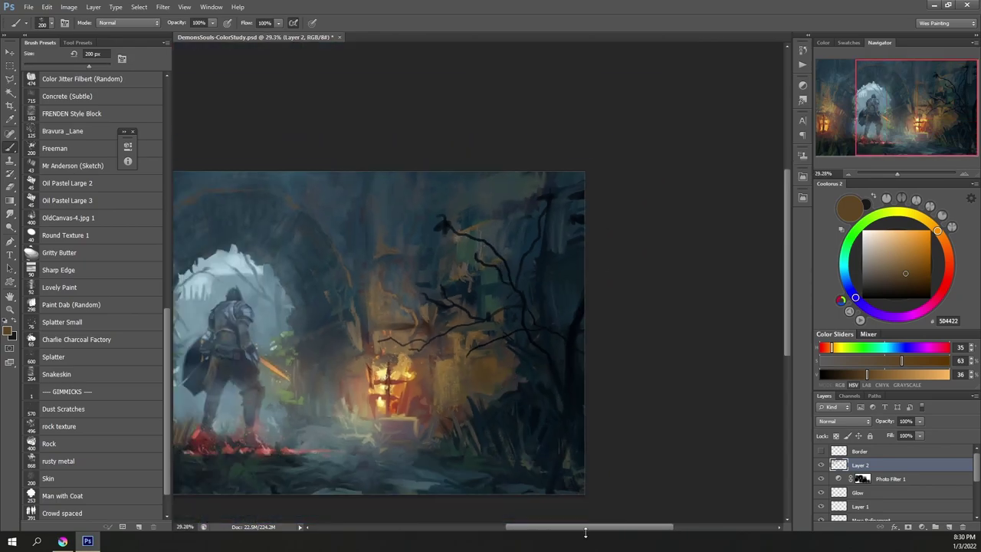
drag(586, 538, 519, 534)
scroll(406, 371, up, 2)
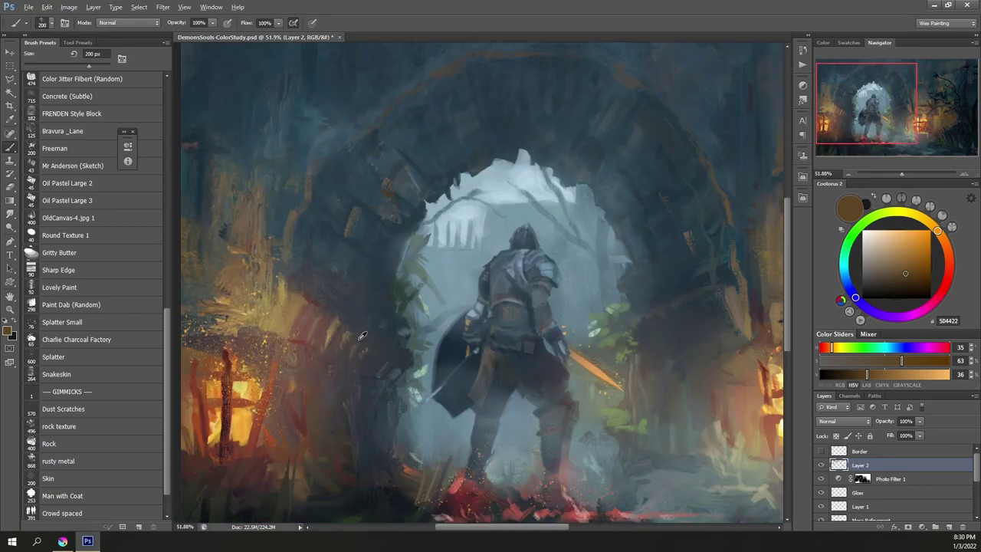
Step: Rock-texture the base of the archway and the right-hand lantern's glow with sampled blue-grey, brown and pale yellow tones
alt+click(371, 346)
alt+click(709, 330)
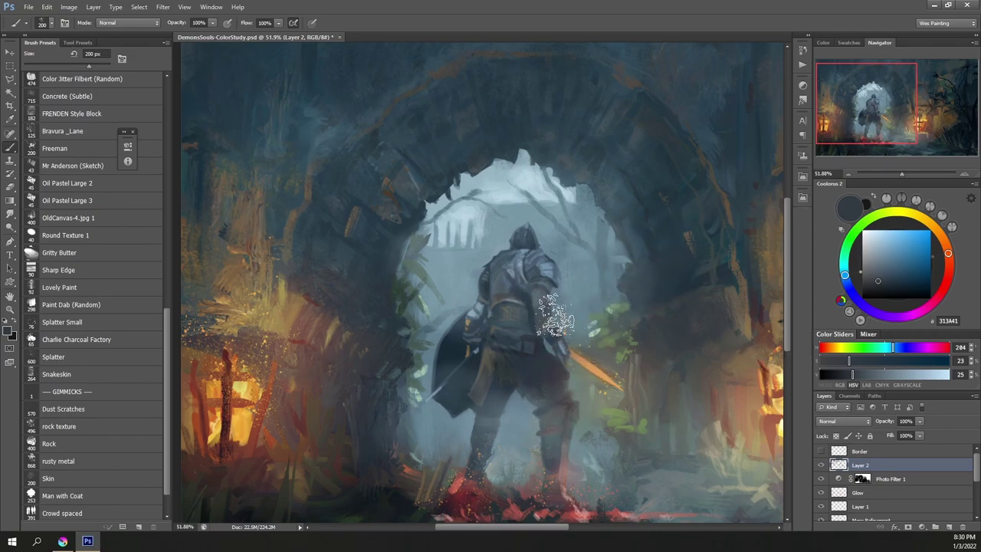
drag(516, 431, 514, 346)
alt+click(339, 394)
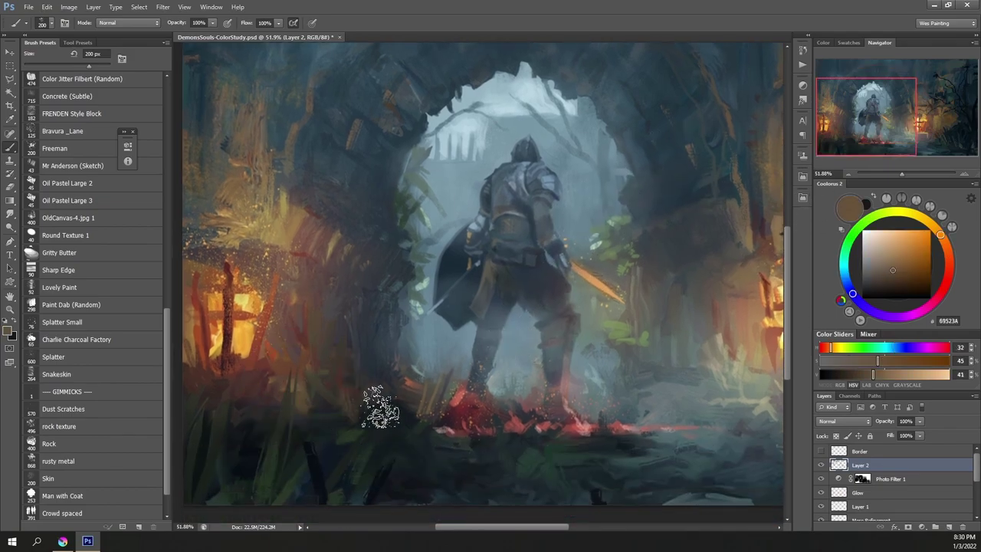
drag(727, 347, 552, 338)
alt+click(606, 333)
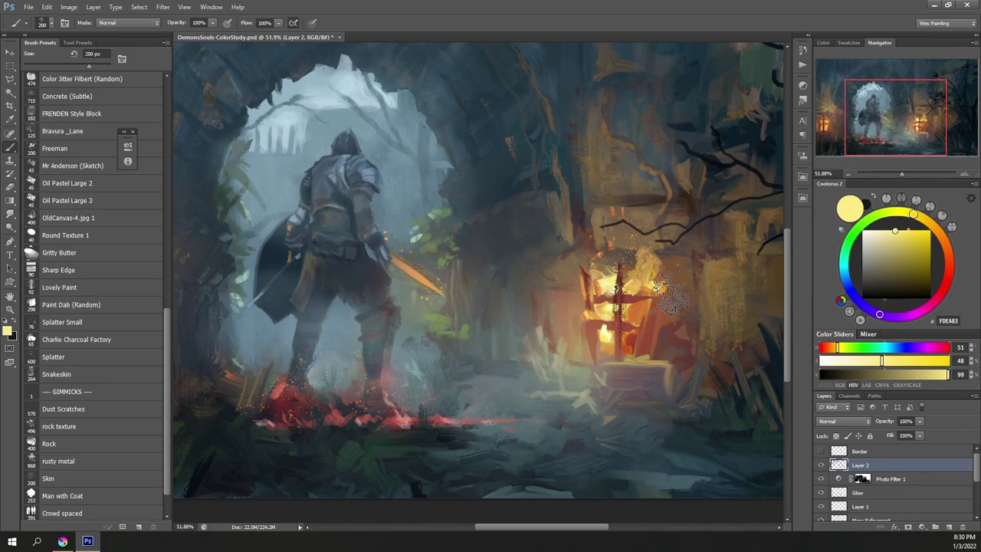
Step: Paint the wall between the knight and the right-hand lantern in sampled tones with the Paint Dab (Random) brush
click(120, 305)
alt+click(557, 365)
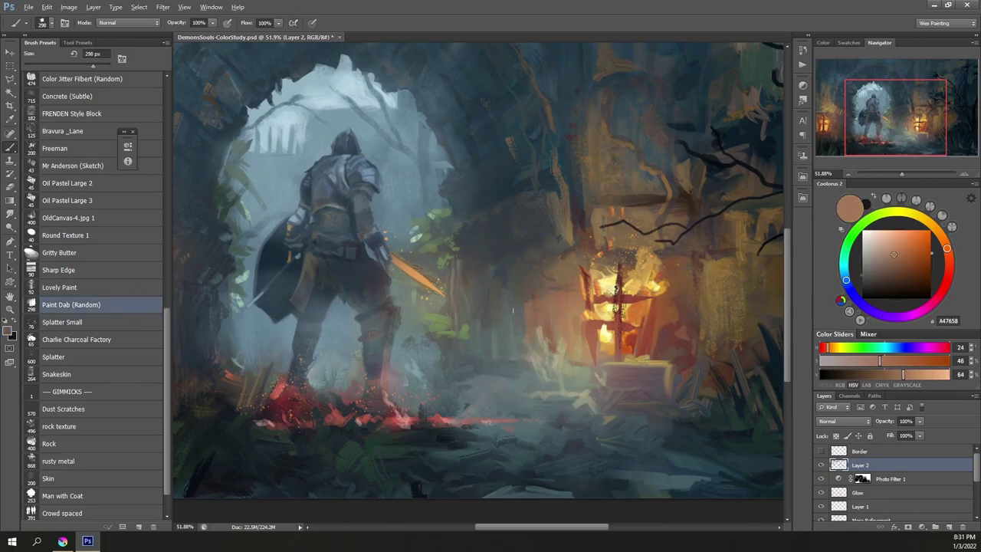
alt+click(517, 302)
drag(509, 317, 542, 319)
Step: Dab sampled dark blues over the wall and foliage behind the bare tree's upper branches
mouse_move(491, 173)
mouse_down()
mouse_move(549, 345)
mouse_move(541, 375)
mouse_up()
drag(759, 310, 399, 326)
alt+click(539, 211)
mouse_move(531, 192)
mouse_down()
mouse_move(521, 204)
mouse_move(486, 201)
mouse_move(560, 176)
mouse_up()
alt+click(536, 152)
alt+click(498, 214)
alt+click(572, 155)
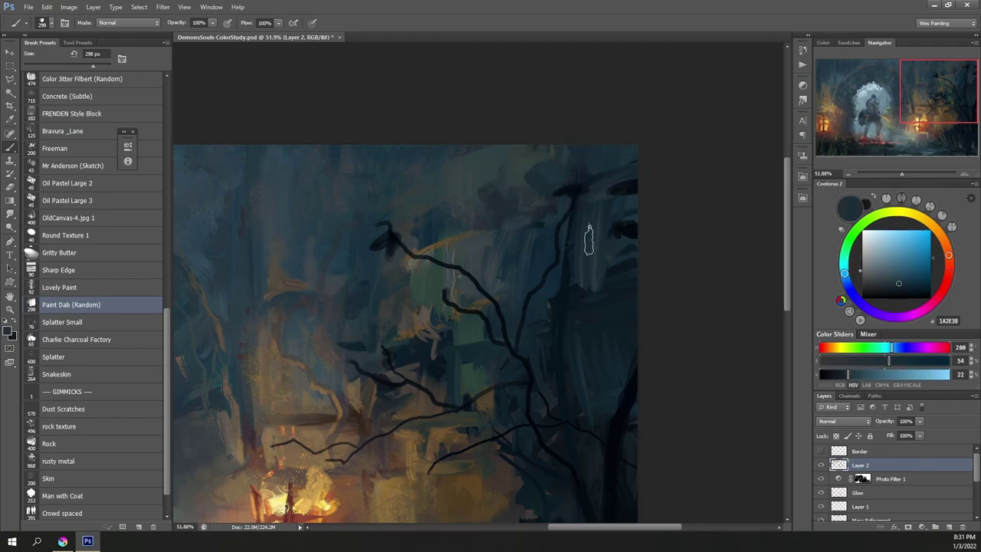
alt+click(527, 243)
Step: Dab sampled dark tones over the wall above the left-hand lantern
drag(558, 372, 624, 243)
drag(282, 371, 608, 328)
drag(200, 360, 490, 433)
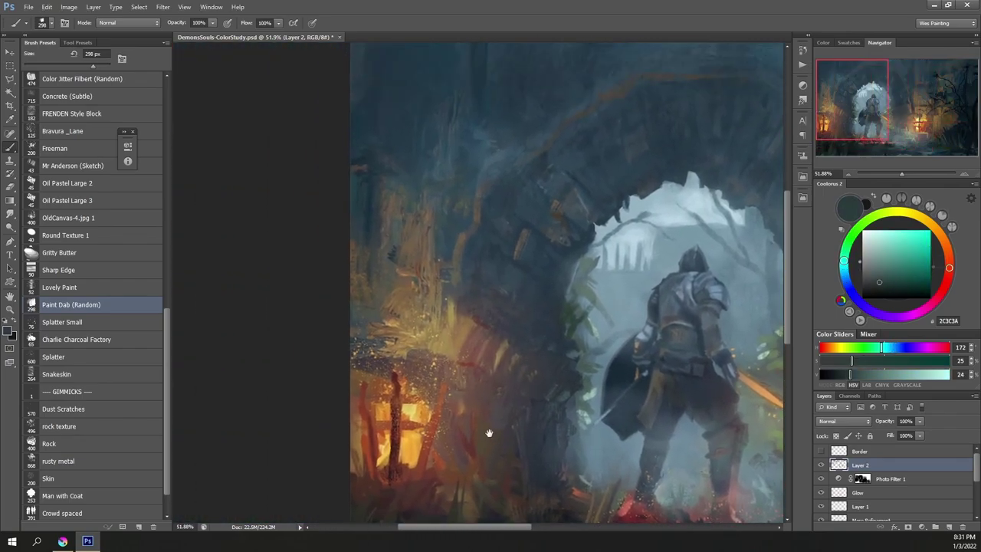
drag(507, 272, 498, 403)
drag(392, 256, 405, 203)
alt+click(391, 260)
drag(379, 283, 370, 239)
alt+click(375, 249)
Step: Blend the wall beside the arch's orange rim on its upper left with sampled dark blues
alt+click(440, 283)
mouse_move(423, 305)
mouse_down()
mouse_move(449, 274)
mouse_move(485, 248)
mouse_move(466, 321)
mouse_move(481, 291)
mouse_up()
alt+click(491, 310)
alt+click(560, 244)
alt+click(541, 254)
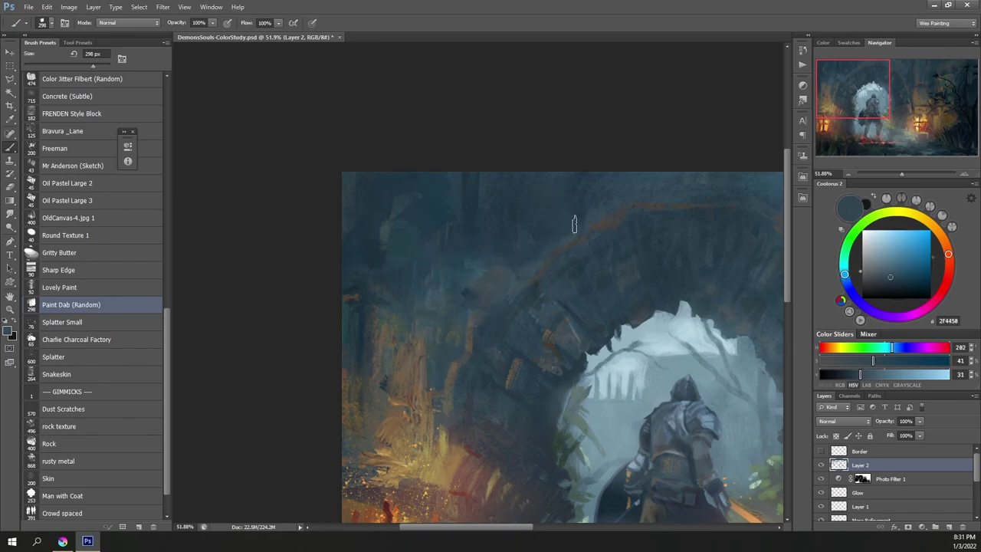
Step: Dab sampled dark brown and near-black green tones over the grass and ground between the left-hand lantern and the knight
drag(691, 227, 478, 273)
drag(337, 444, 480, 313)
drag(428, 493, 460, 314)
alt+click(377, 364)
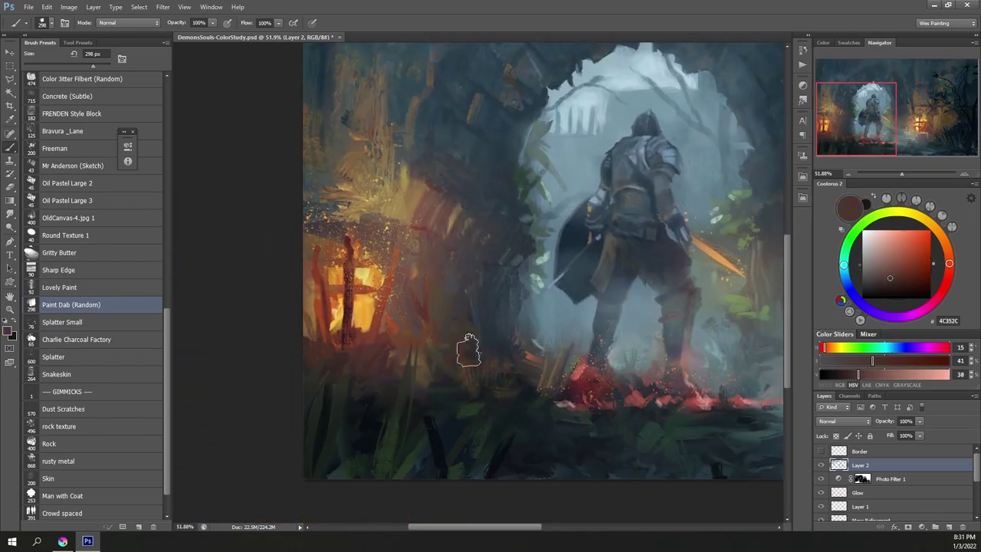
drag(444, 363, 439, 399)
alt+click(439, 402)
drag(482, 374, 473, 417)
alt+click(476, 379)
alt+click(450, 390)
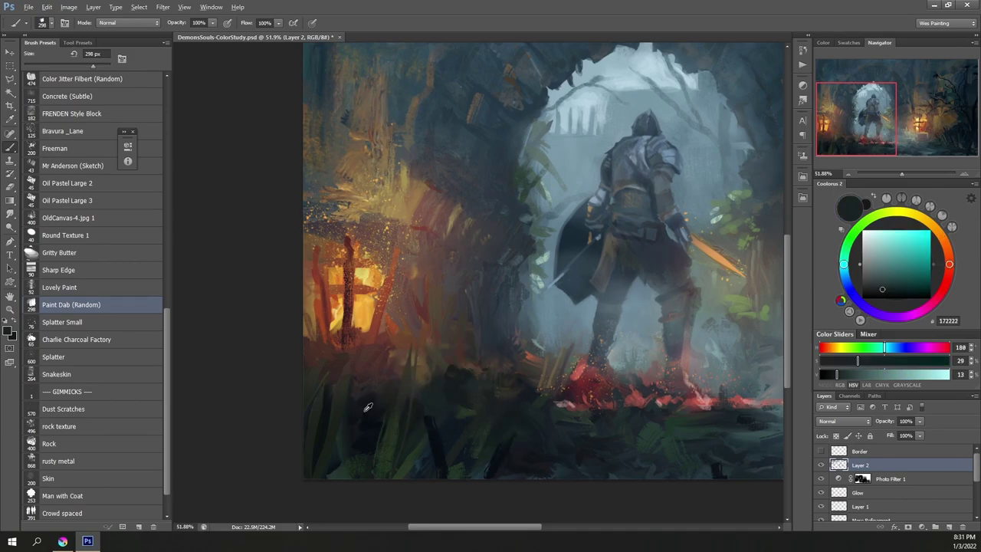
alt+click(367, 415)
drag(650, 319, 432, 355)
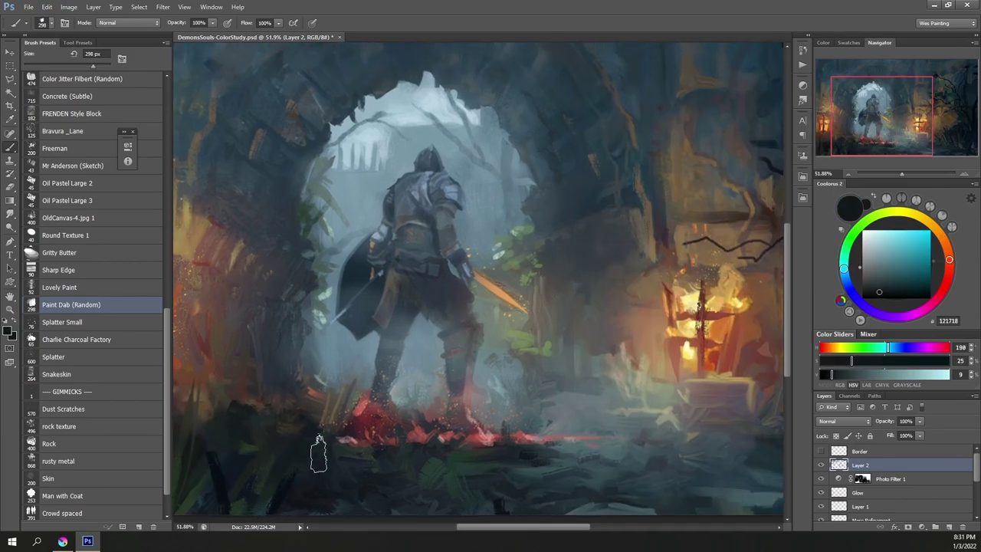
Step: Add a Brightness/Contrast adjustment layer above Layer 2 with brightness -85 and contrast 34
click(921, 527)
click(919, 343)
drag(189, 197, 207, 219)
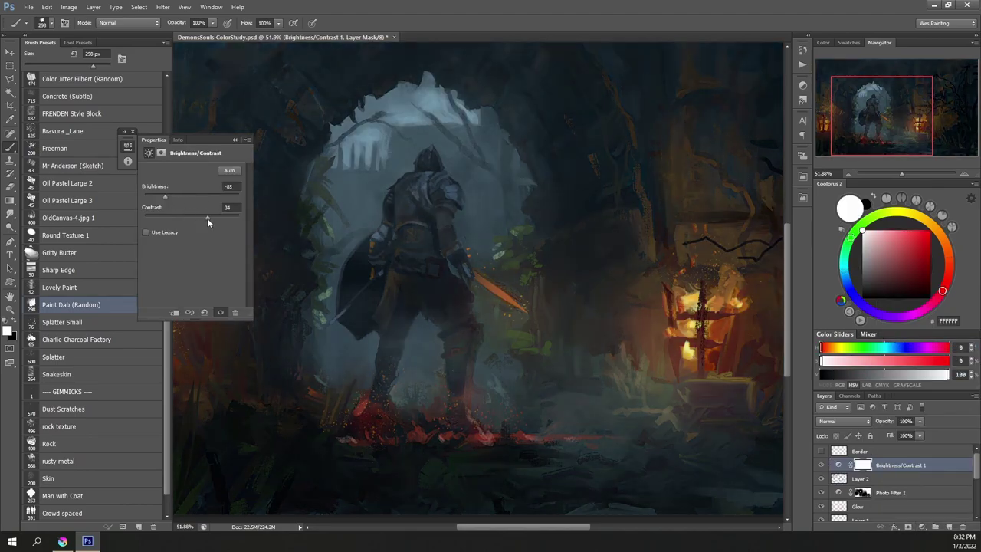
click(234, 140)
Step: Paint black on the adjustment's mask over both lanterns and the knight's opening with the Soft Round 500 #1 brush
scroll(355, 252, down, 7)
drag(166, 316, 166, 83)
click(68, 147)
mouse_move(253, 303)
mouse_down()
mouse_move(248, 284)
mouse_move(278, 265)
mouse_move(238, 228)
mouse_up()
key(x)
mouse_move(530, 269)
mouse_down()
mouse_move(519, 261)
mouse_move(530, 324)
mouse_up()
key(x)
key(x)
mouse_move(446, 344)
mouse_down()
mouse_move(409, 346)
mouse_move(355, 304)
mouse_move(366, 291)
mouse_up()
Step: Mask the darkening off the mist and the opening around the knight with a smaller soft brush
key(bracketleft)
key(bracketleft)
key(bracketleft)
mouse_move(355, 247)
mouse_down()
mouse_move(368, 199)
mouse_move(392, 178)
mouse_move(420, 210)
mouse_move(443, 270)
mouse_move(425, 291)
mouse_up()
mouse_move(424, 239)
mouse_down()
mouse_move(359, 180)
mouse_move(335, 320)
mouse_up()
Step: Enlarge the soft brush to 400 px and mask the darkening along the edges of the arch opening
key(bracketright)
key(bracketright)
key(bracketright)
mouse_move(402, 150)
mouse_down()
mouse_move(342, 175)
mouse_move(453, 217)
mouse_up()
drag(336, 197, 316, 296)
drag(455, 262, 458, 319)
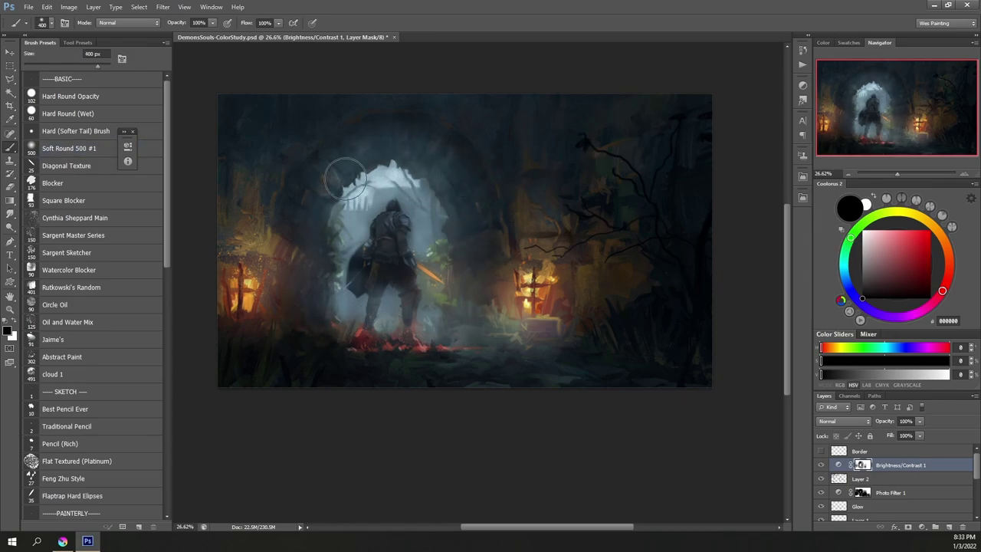
Step: Mask the darkening softly off the ground, the arch stones and the walls around both lanterns
mouse_move(345, 327)
mouse_down()
mouse_move(501, 363)
mouse_move(576, 360)
mouse_move(571, 324)
mouse_move(599, 270)
mouse_up()
mouse_move(550, 198)
mouse_down()
mouse_move(433, 219)
mouse_move(214, 359)
mouse_up()
mouse_move(392, 335)
mouse_down()
mouse_move(322, 344)
mouse_move(449, 345)
mouse_move(525, 307)
mouse_move(472, 215)
mouse_move(310, 261)
mouse_up()
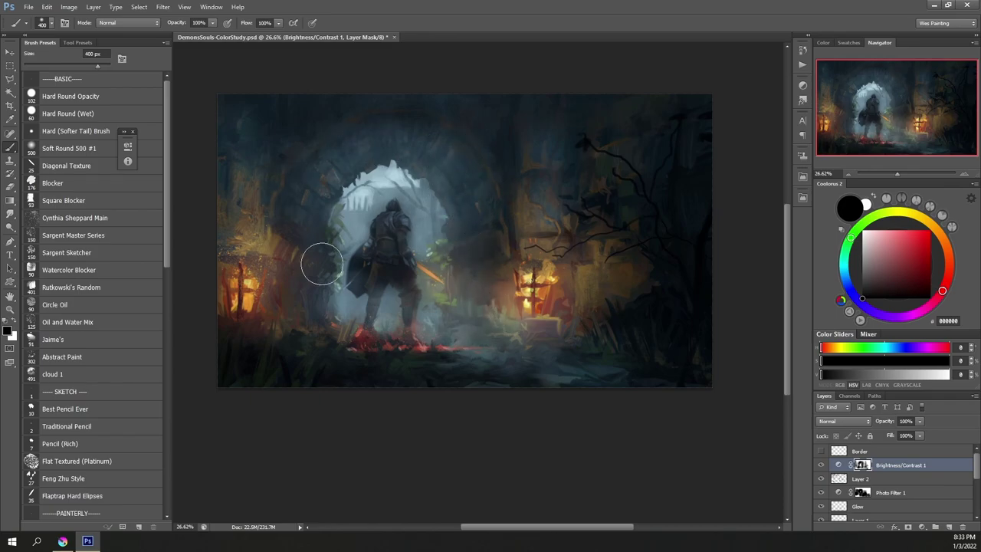
mouse_move(283, 135)
mouse_down()
mouse_move(508, 146)
mouse_move(679, 254)
mouse_move(547, 317)
mouse_move(242, 297)
mouse_up()
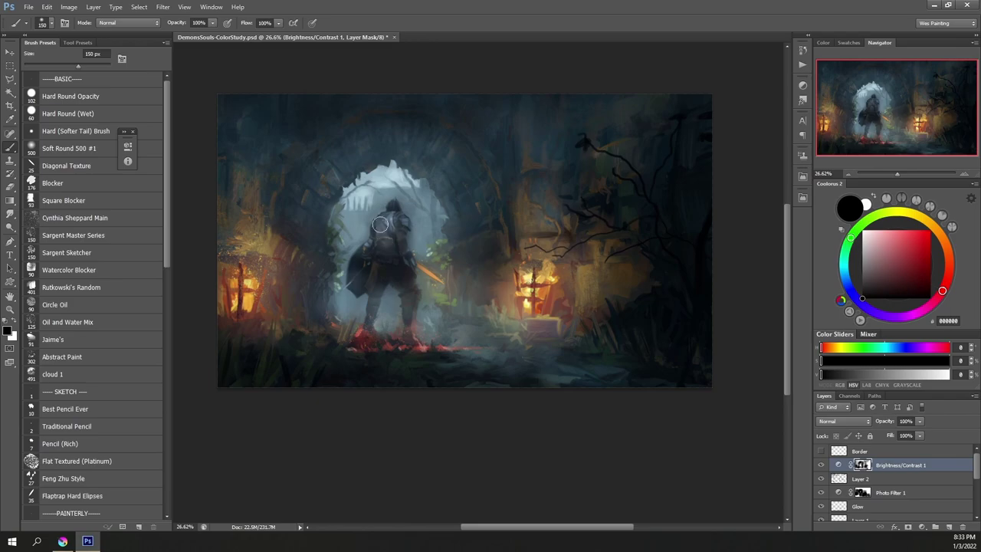
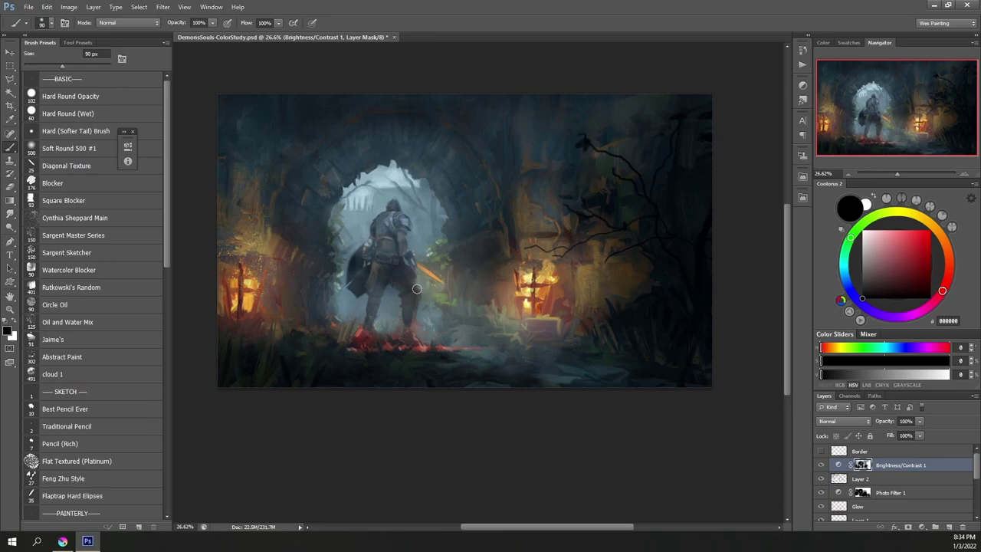
Step: Mask the darkening off the knight's body and cape with a small soft brush, then enlarge the brush to 250 px
drag(362, 236, 365, 278)
key(])
key(])
key(])
key(])
key(])
key(])
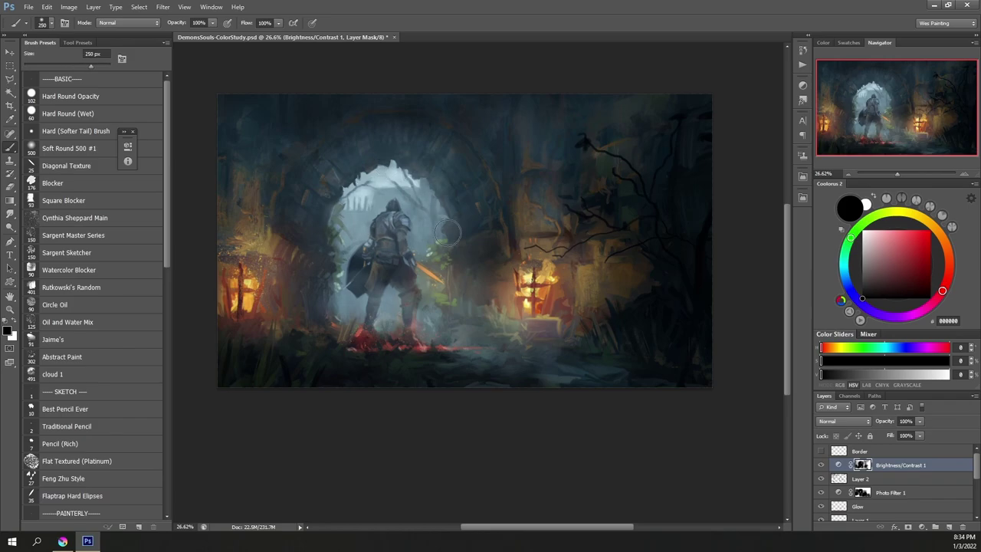
Step: Resize the soft brush and mask the darkening off the foreground path on the right, ending at 200 px
key(bracketleft)
key(bracketleft)
key(bracketleft)
key(bracketleft)
key(bracketleft)
key(bracketleft)
key(bracketleft)
key(bracketleft)
key(bracketright)
key(bracketright)
key(bracketright)
key(bracketright)
key(bracketright)
key(bracketright)
key(bracketright)
key(bracketright)
key(bracketleft)
key(bracketleft)
key(bracketleft)
key(bracketleft)
mouse_move(642, 351)
mouse_down()
mouse_move(675, 375)
mouse_move(488, 360)
mouse_up()
key(bracketright)
key(bracketright)
key(bracketright)
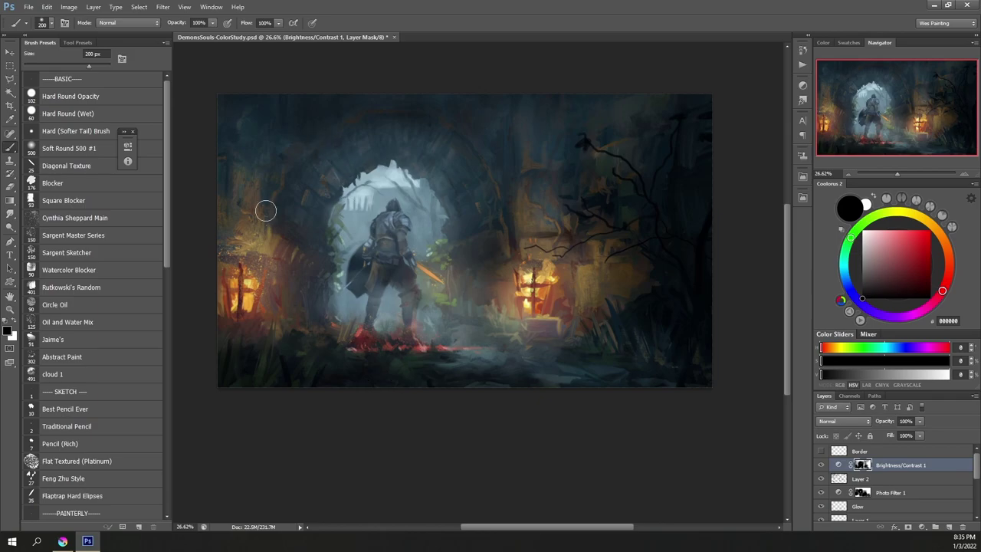
Step: Inspect the knight's helmet and upper armour up close, reducing the brush to 45 px
scroll(449, 245, up, 15)
scroll(437, 161, down, 6)
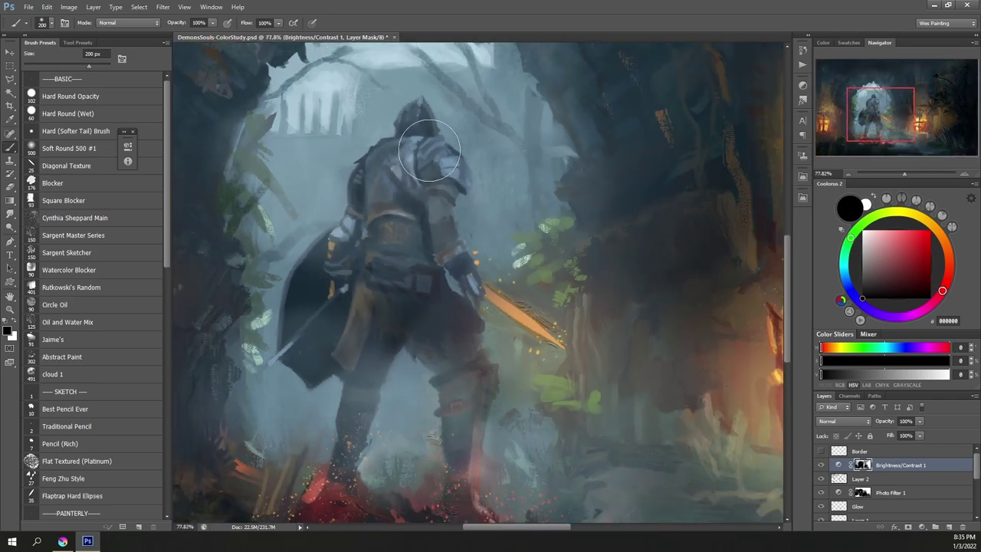
scroll(432, 146, down, 4)
scroll(420, 101, up, 14)
key(bracketleft)
key(bracketleft)
key(bracketleft)
key(bracketleft)
key(bracketleft)
key(bracketleft)
key(bracketleft)
key(bracketleft)
key(bracketleft)
key(bracketleft)
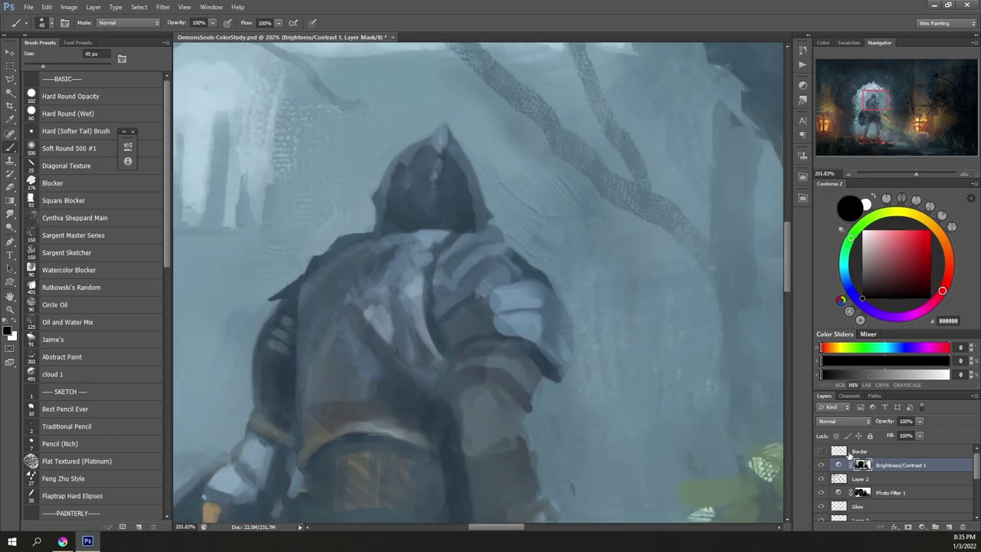
Step: Add a layer named Knight Render above the Brightness/Contrast adjustment and save the document
click(948, 527)
double_click(873, 465)
text(Knight Render)
key(Return)
click(28, 6)
click(46, 120)
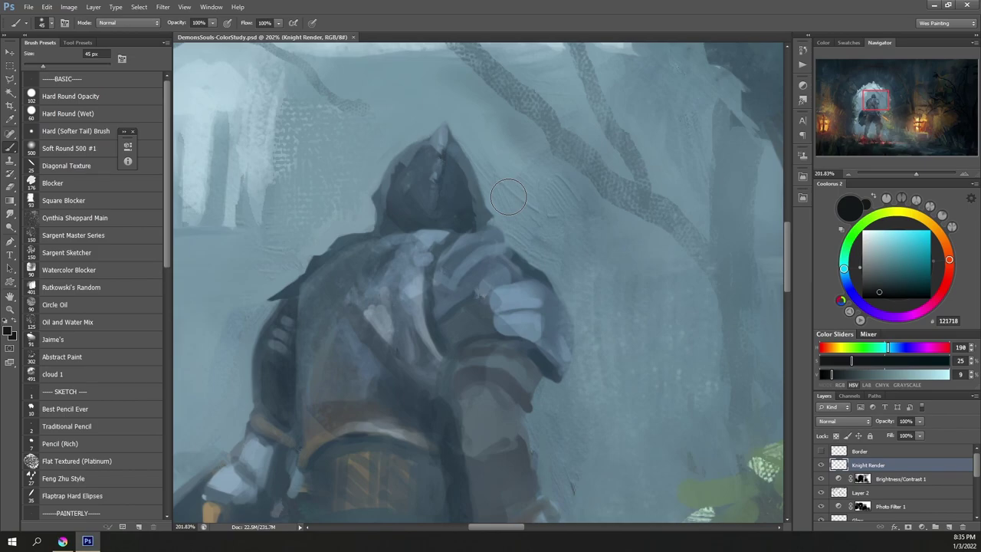
Step: Choose the Hard Round (Wet) brush, try it on the knight's helmet and reduce it to 8 px
scroll(484, 311, down, 5)
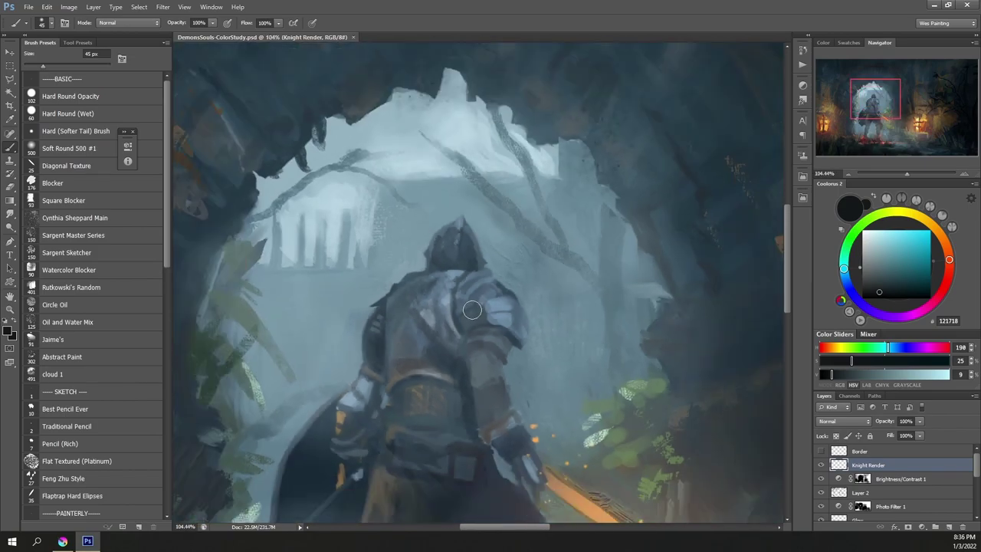
scroll(467, 311, up, 6)
click(79, 115)
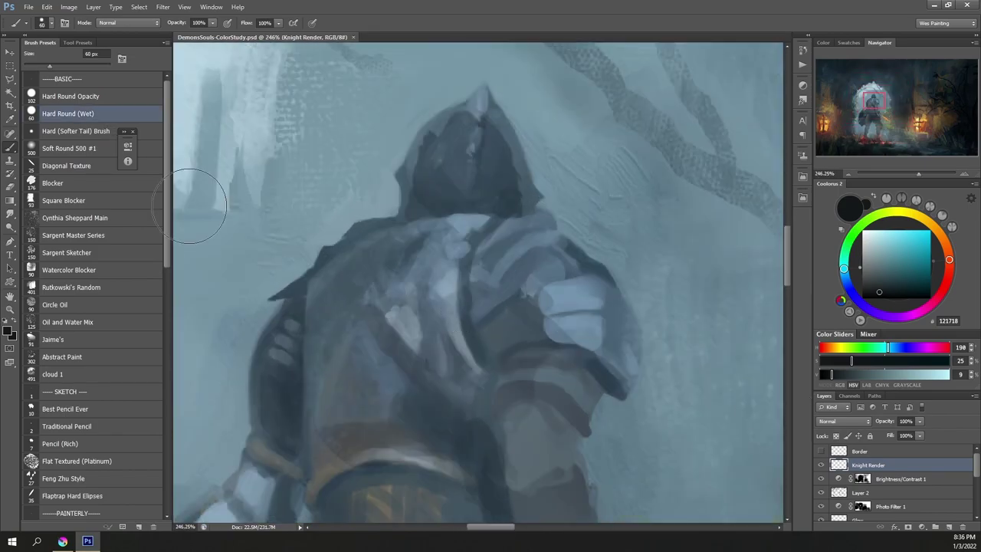
click(504, 146)
drag(461, 153, 432, 183)
key(bracketleft)
key(bracketleft)
key(bracketleft)
key(bracketleft)
key(bracketleft)
key(bracketleft)
key(bracketleft)
key(bracketleft)
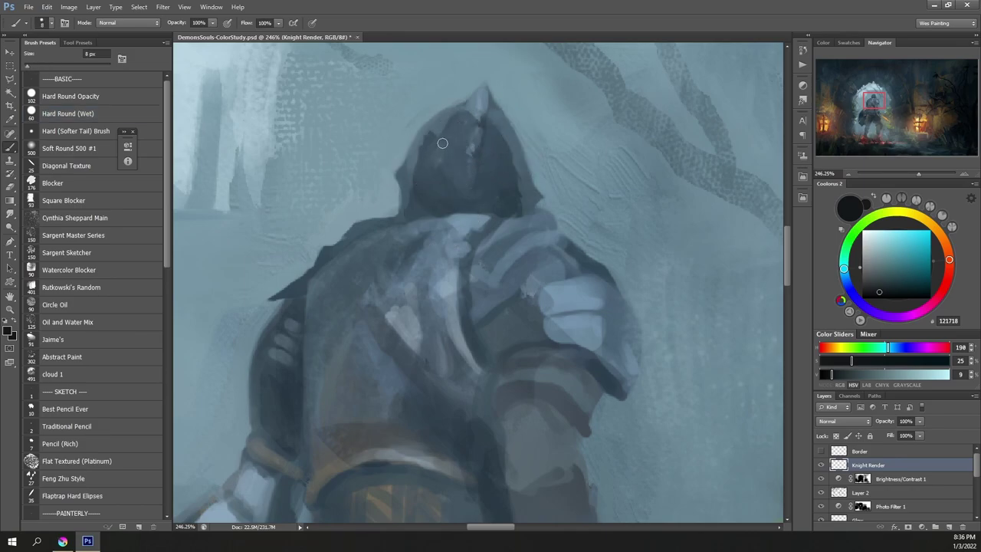
Step: Define the left side and edge of the knight's helmet with sampled dark blue tones
alt+click(447, 150)
mouse_move(452, 114)
mouse_down()
mouse_move(406, 168)
mouse_move(409, 187)
mouse_move(439, 138)
mouse_move(417, 160)
mouse_move(414, 182)
mouse_move(432, 206)
mouse_move(404, 180)
mouse_move(423, 127)
mouse_up()
alt+click(416, 161)
alt+click(415, 180)
alt+click(409, 170)
Step: Sharpen the helmet's tip and right edge with sampled blue tones using a 4 px brush
alt+click(481, 108)
mouse_move(492, 121)
mouse_down()
mouse_move(486, 85)
mouse_move(493, 113)
mouse_move(478, 92)
mouse_up()
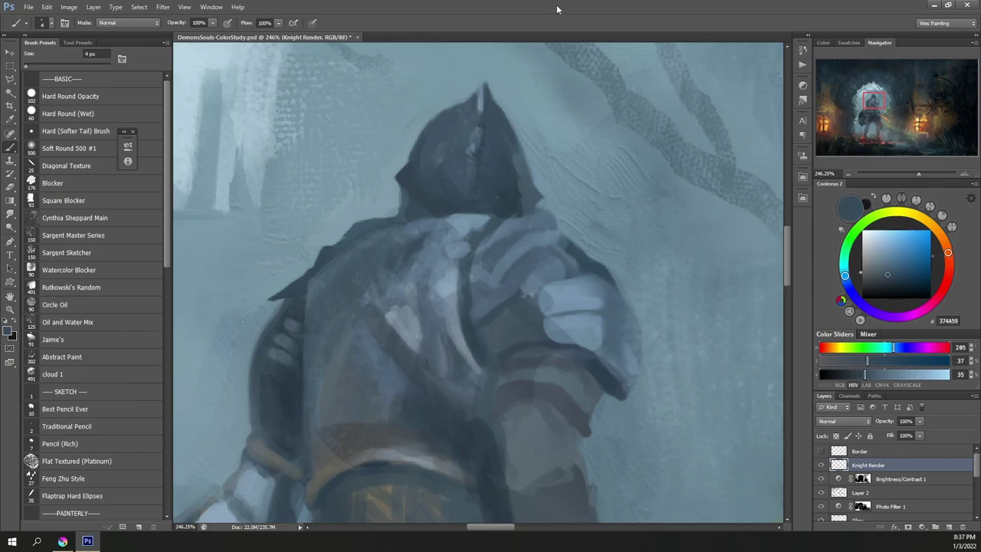
drag(505, 130, 537, 199)
alt+click(541, 195)
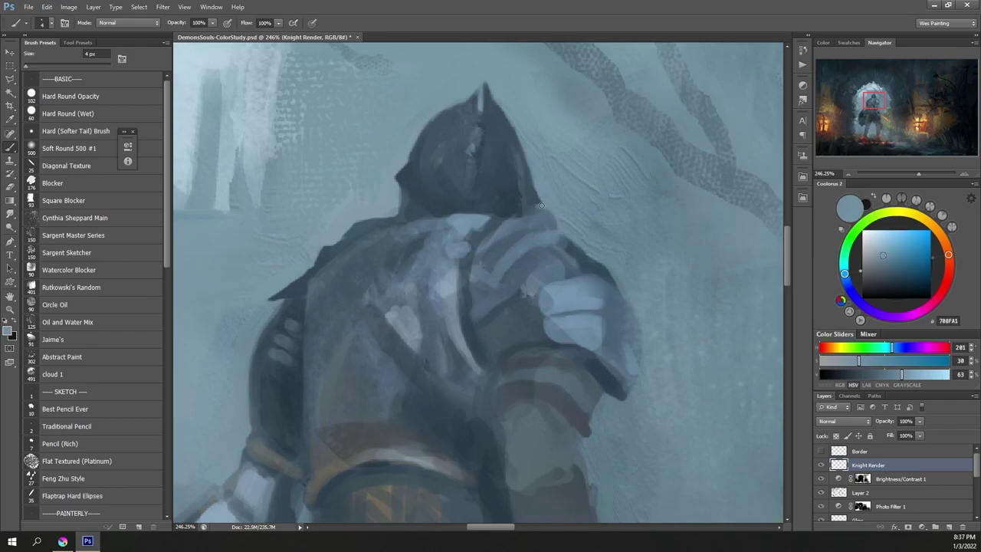
alt+click(514, 167)
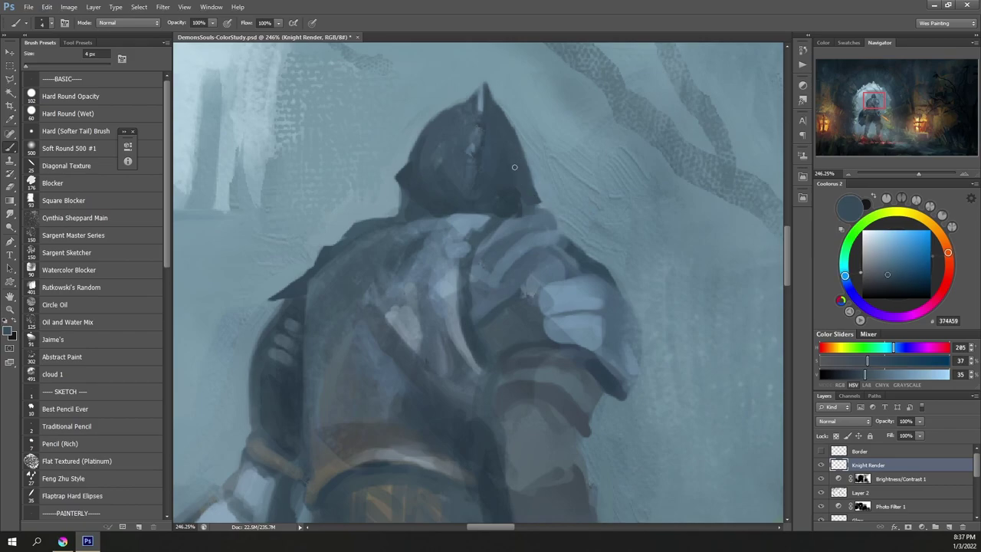
Step: Clean up the collar and the helmet's lower right corner with sampled light and dark blues
alt+click(451, 218)
drag(423, 219, 548, 211)
alt+click(462, 219)
alt+click(529, 202)
alt+click(547, 200)
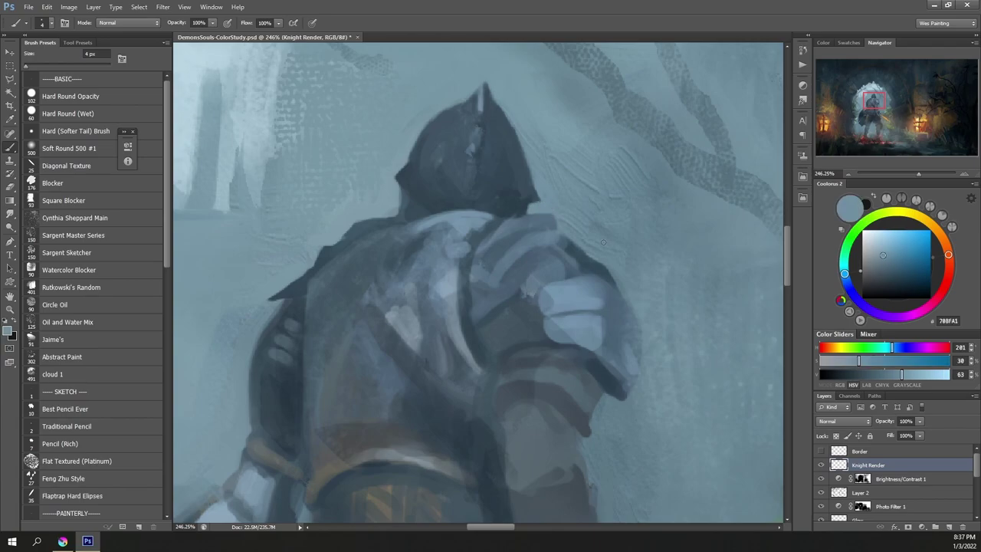
alt+click(523, 207)
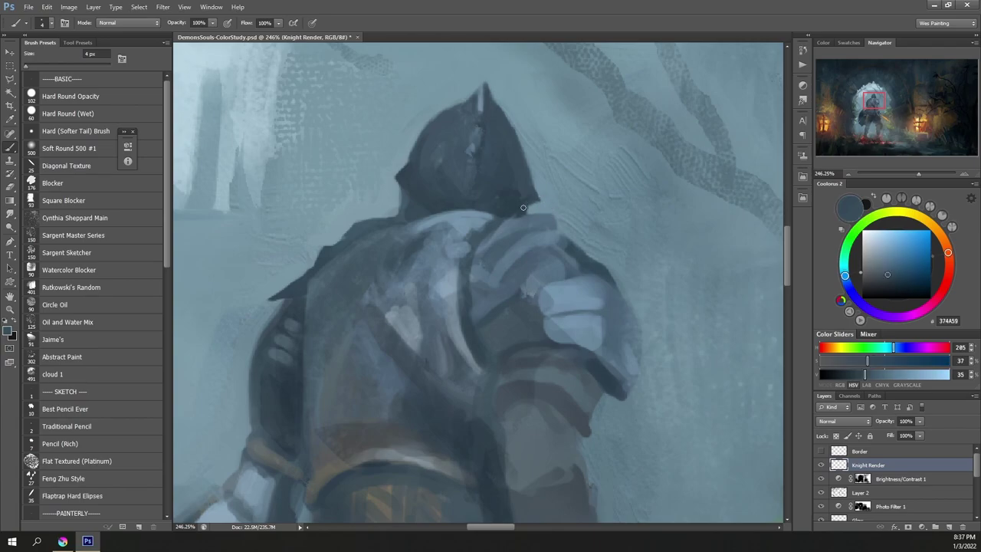
Step: Refine the helmet's lower left edge and the cloth folds on the left shoulder with sampled blue-grey tones
alt+click(413, 213)
mouse_move(406, 192)
mouse_down()
mouse_move(404, 215)
mouse_move(371, 224)
mouse_up()
alt+click(376, 464)
drag(362, 267, 416, 237)
alt+click(357, 269)
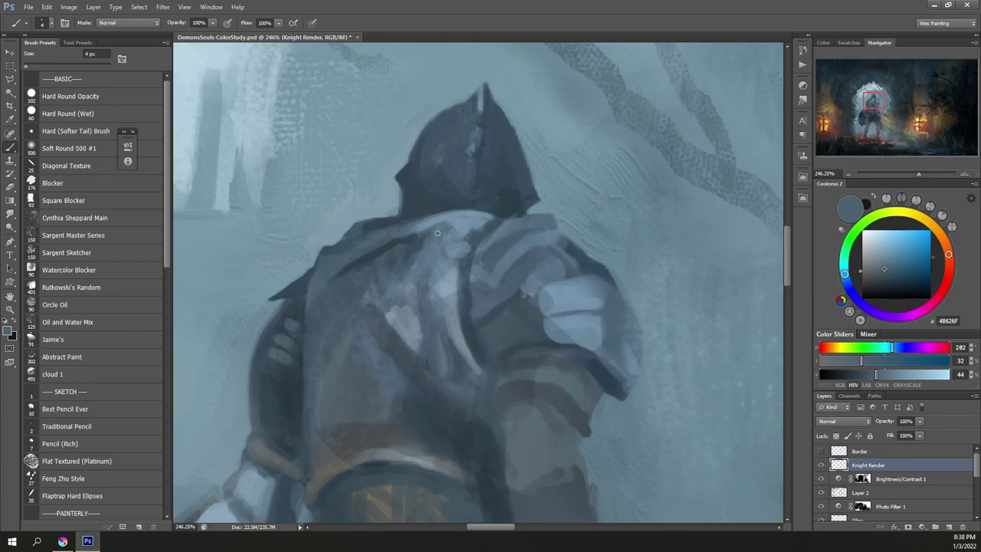
alt+click(437, 232)
Step: Darken the pointed cloth tip on the left shoulder and define the left arm and elbow cuff with sampled blues
alt+click(333, 275)
drag(310, 273, 269, 297)
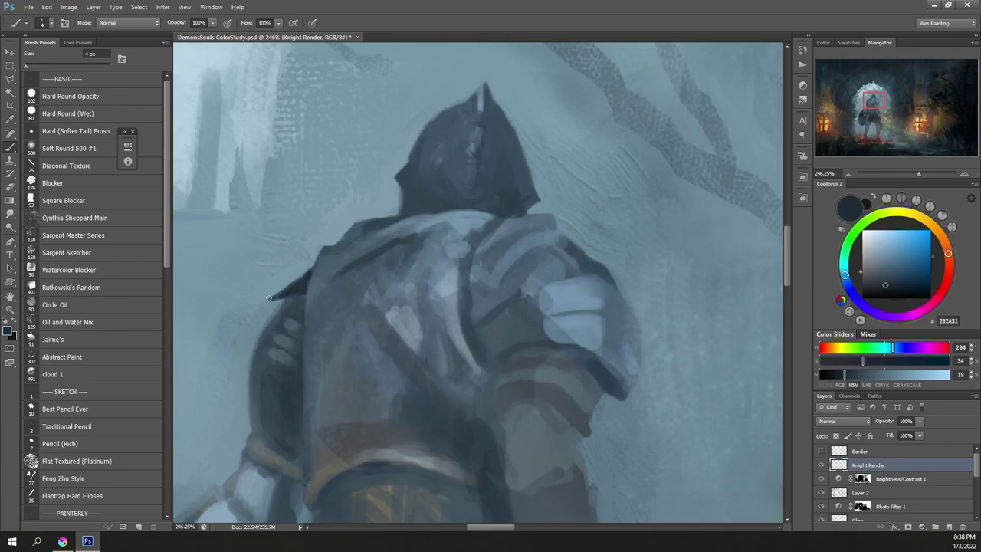
alt+click(296, 341)
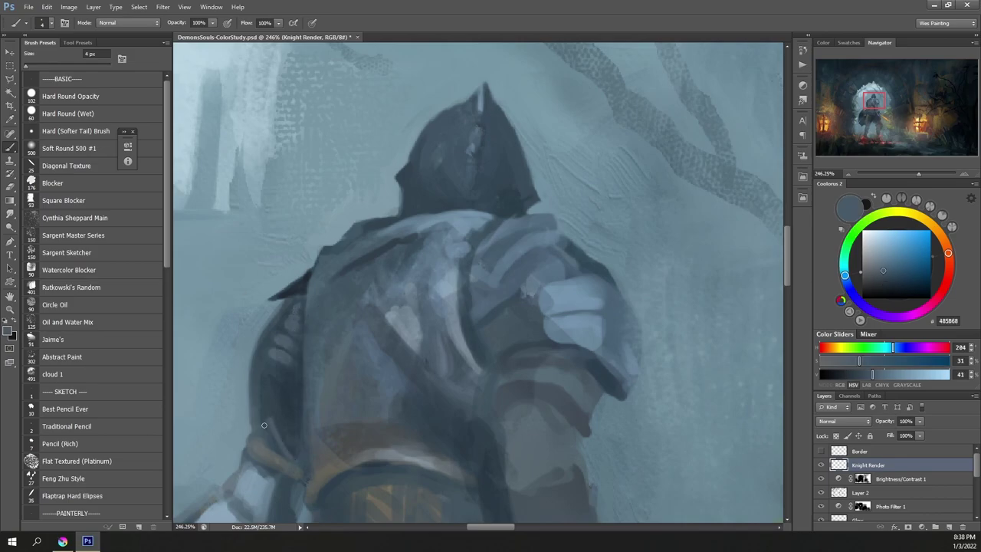
alt+click(280, 416)
mouse_move(289, 454)
mouse_down()
mouse_move(266, 429)
mouse_move(254, 444)
mouse_move(278, 457)
mouse_up()
alt+click(265, 400)
mouse_move(255, 421)
mouse_down()
mouse_move(252, 371)
mouse_move(280, 308)
mouse_up()
alt+click(268, 371)
alt+click(282, 328)
Step: Define the cloak's fold and the diagonal strap across the knight's back with sampled dark blue
alt+click(358, 277)
drag(370, 268, 318, 398)
drag(367, 297, 344, 334)
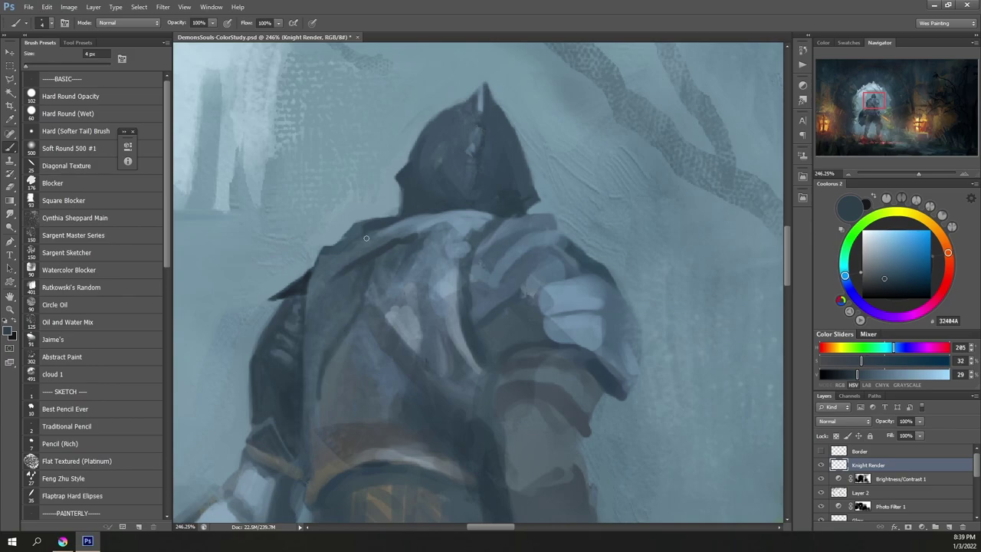
mouse_move(366, 297)
mouse_down()
mouse_move(414, 353)
mouse_move(402, 370)
mouse_move(425, 378)
mouse_up()
drag(399, 352, 365, 302)
mouse_move(415, 357)
mouse_down()
mouse_move(459, 403)
mouse_move(444, 409)
mouse_move(417, 378)
mouse_up()
Step: Clean up the lower strap area and brighten the curved rim on the back armour with sampled pale blue
alt+click(427, 362)
alt+click(442, 406)
alt+click(450, 328)
mouse_move(446, 300)
mouse_down()
mouse_move(470, 369)
mouse_move(463, 354)
mouse_up()
mouse_move(445, 294)
mouse_down()
mouse_move(431, 298)
mouse_move(456, 225)
mouse_move(458, 320)
mouse_move(469, 352)
mouse_up()
alt+click(464, 237)
alt+click(456, 306)
drag(461, 337, 456, 265)
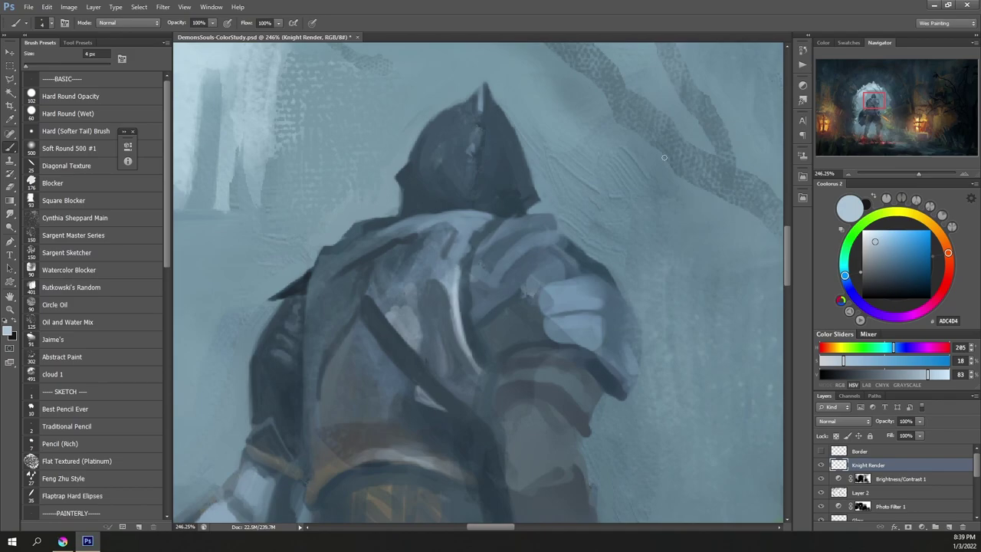
Step: Add pale blue highlights to the back armour's left side, the left upper arm and the helmet's central ridge
drag(381, 306, 392, 263)
alt+click(462, 278)
alt+click(457, 292)
drag(300, 302, 288, 329)
drag(476, 147, 470, 176)
drag(483, 85, 481, 100)
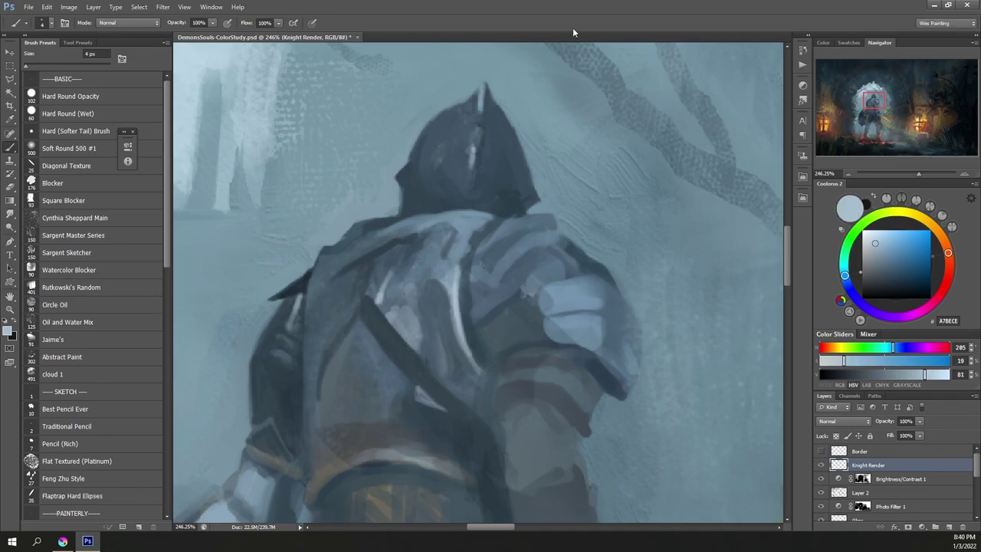
Step: Separate the right pauldron's plates and outline its upper folds with sampled dark and mid blues
alt+click(560, 335)
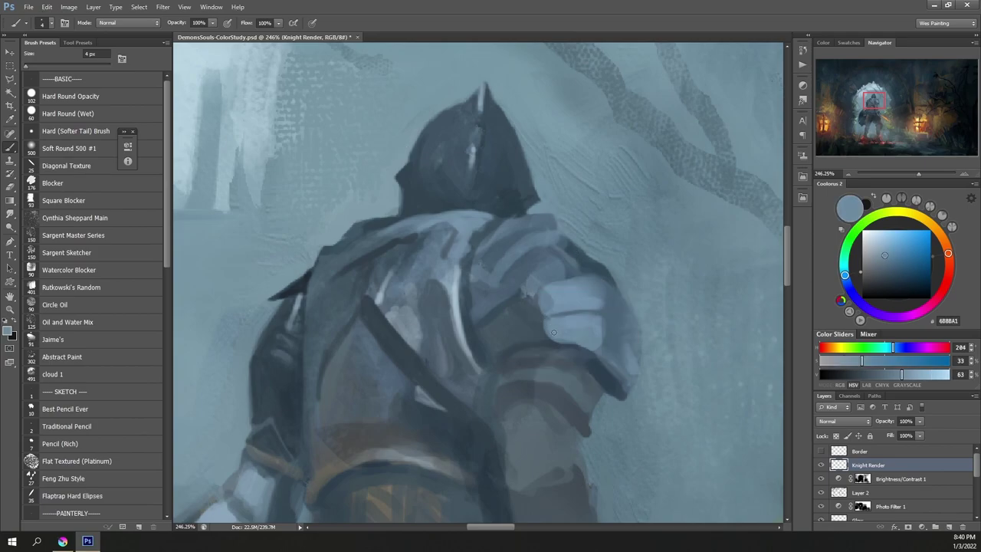
alt+click(555, 336)
drag(547, 314, 599, 312)
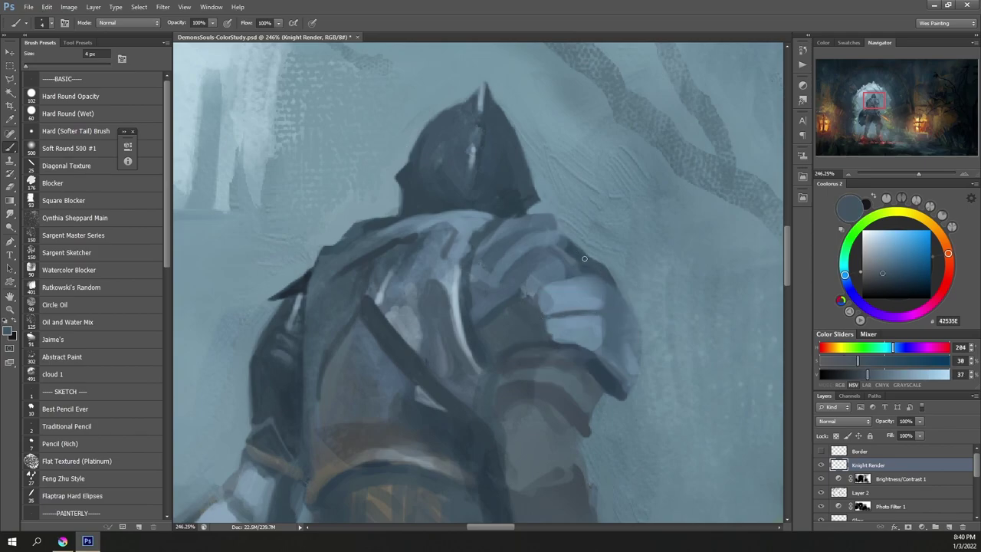
alt+click(303, 287)
mouse_move(613, 276)
mouse_down()
mouse_move(569, 260)
mouse_move(588, 257)
mouse_move(553, 239)
mouse_move(491, 285)
mouse_move(553, 238)
mouse_move(492, 273)
mouse_up()
alt+click(554, 232)
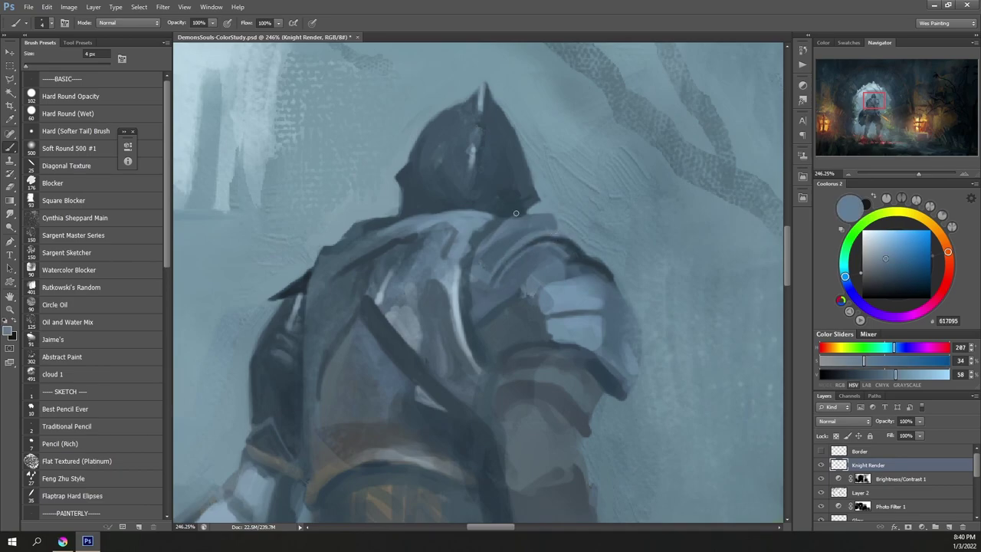
alt+click(496, 272)
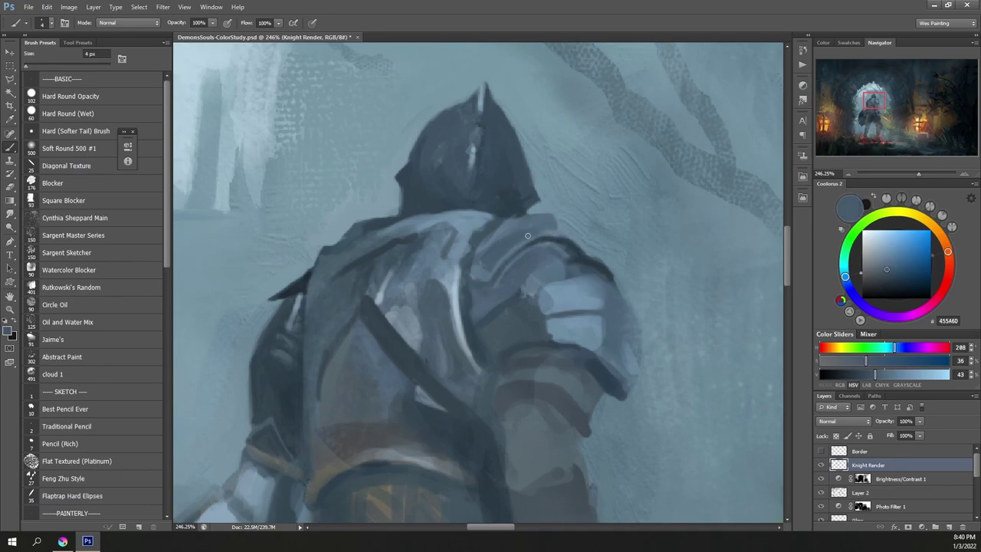
alt+click(558, 222)
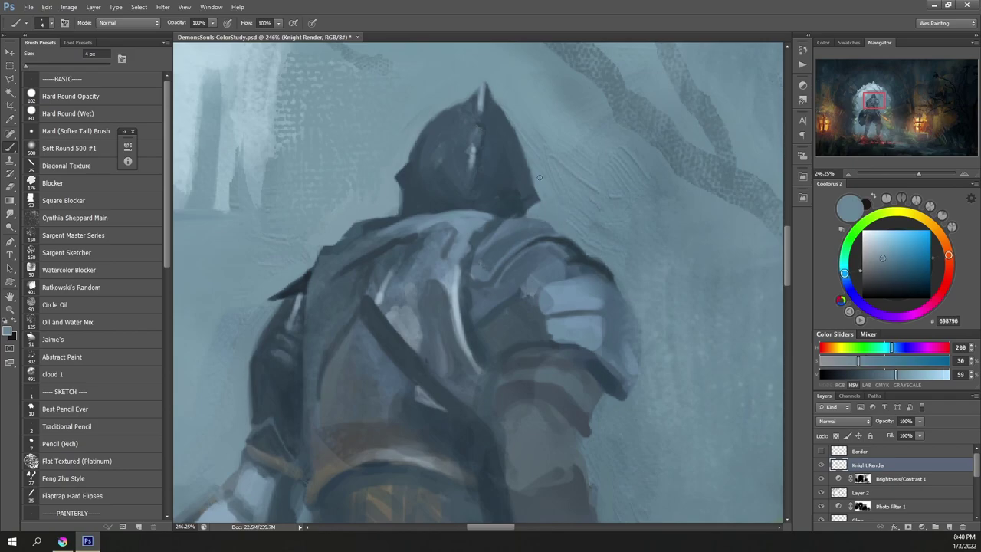
Step: Deepen the shadows beside the curved back rim and between the torso and right arm with sampled dark blue
alt+click(509, 352)
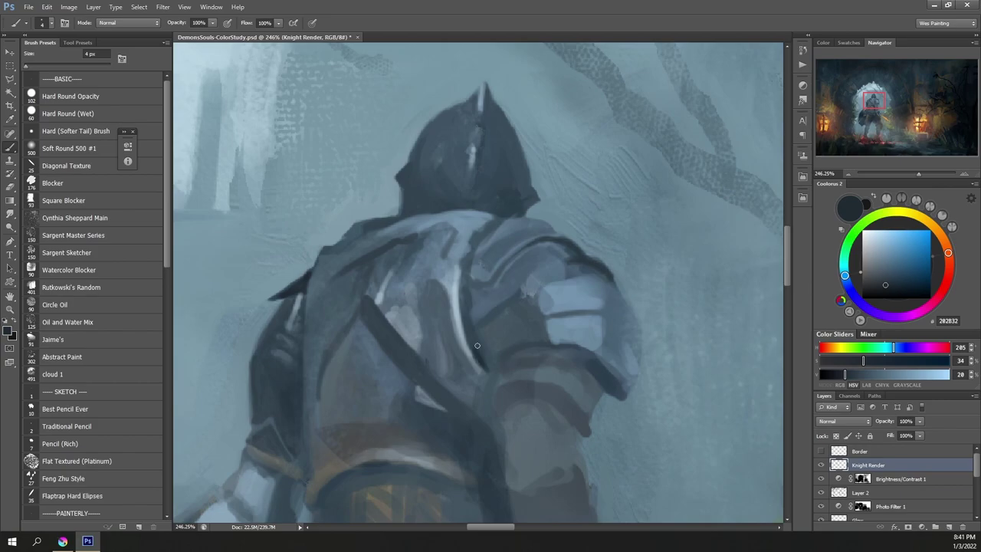
alt+click(477, 361)
drag(542, 349, 559, 256)
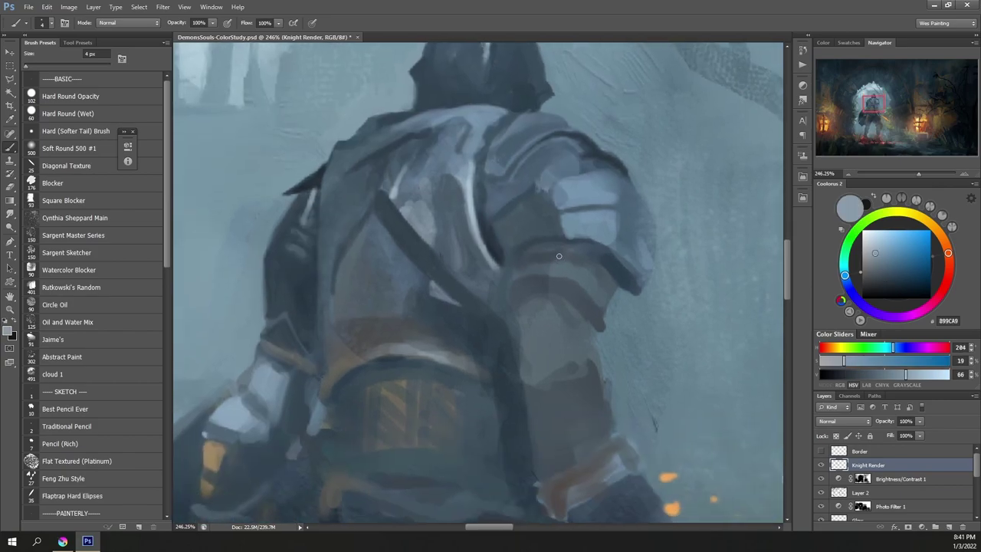
alt+click(506, 280)
mouse_move(509, 359)
mouse_down()
mouse_move(527, 447)
mouse_move(530, 344)
mouse_up()
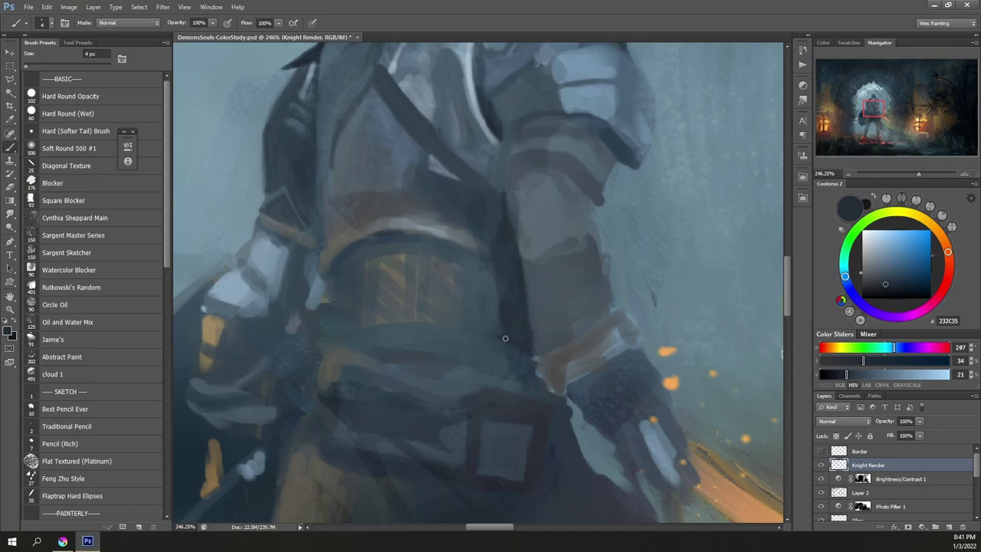
Step: Paint a dark edge under the back armour's arched hem and dark vertical folds across the waist
mouse_move(325, 279)
mouse_down()
mouse_move(437, 248)
mouse_move(428, 239)
mouse_move(490, 266)
mouse_up()
drag(367, 243, 368, 279)
mouse_move(382, 235)
mouse_down()
mouse_move(383, 279)
mouse_move(370, 276)
mouse_up()
mouse_move(429, 232)
mouse_down()
mouse_move(430, 267)
mouse_move(421, 257)
mouse_up()
drag(407, 228, 408, 262)
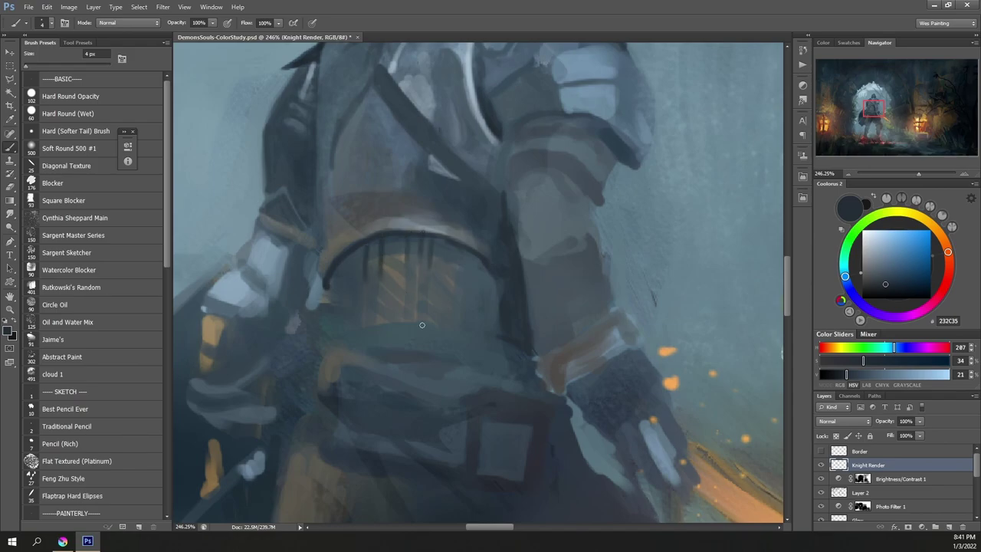
drag(325, 289, 331, 301)
Step: Paint a thin gold trim along the top of the belt and darken the waist's right side
alt+click(216, 331)
mouse_move(330, 339)
mouse_down()
mouse_move(488, 343)
mouse_move(495, 332)
mouse_up()
alt+click(489, 334)
alt+click(507, 233)
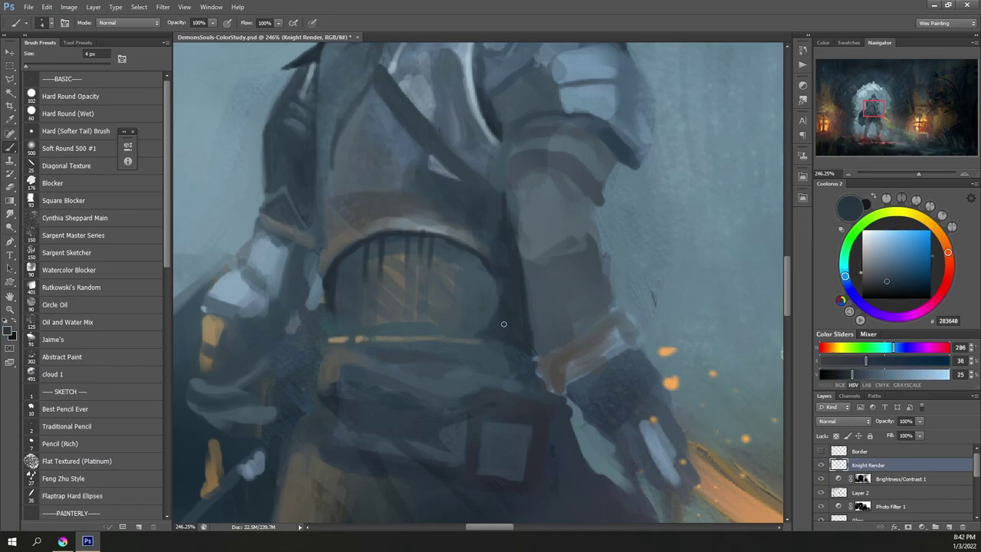
Step: Rework the right forearm's surface and inner edge with sampled grey and dark blue tones
alt+click(543, 234)
mouse_move(540, 259)
mouse_down()
mouse_move(521, 281)
mouse_move(534, 329)
mouse_up()
alt+click(518, 282)
alt+click(599, 235)
alt+click(505, 186)
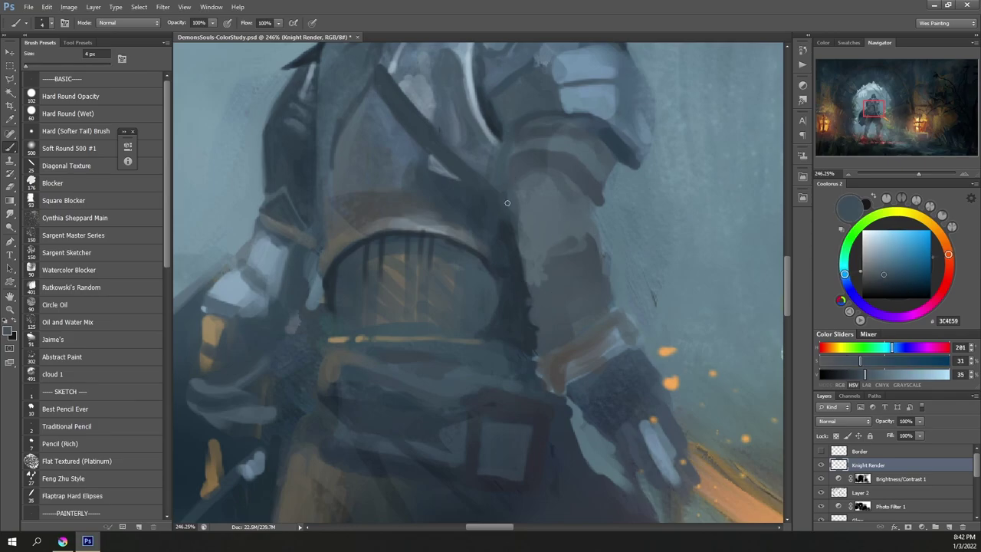
Step: Add a warm orange accent along the right pauldron's lower rim
alt+click(624, 144)
alt+click(292, 235)
drag(618, 130, 637, 154)
Step: Refine the right hand's outer edge at the sword grip with a sampled grey-blue
alt+click(564, 256)
drag(556, 197, 538, 230)
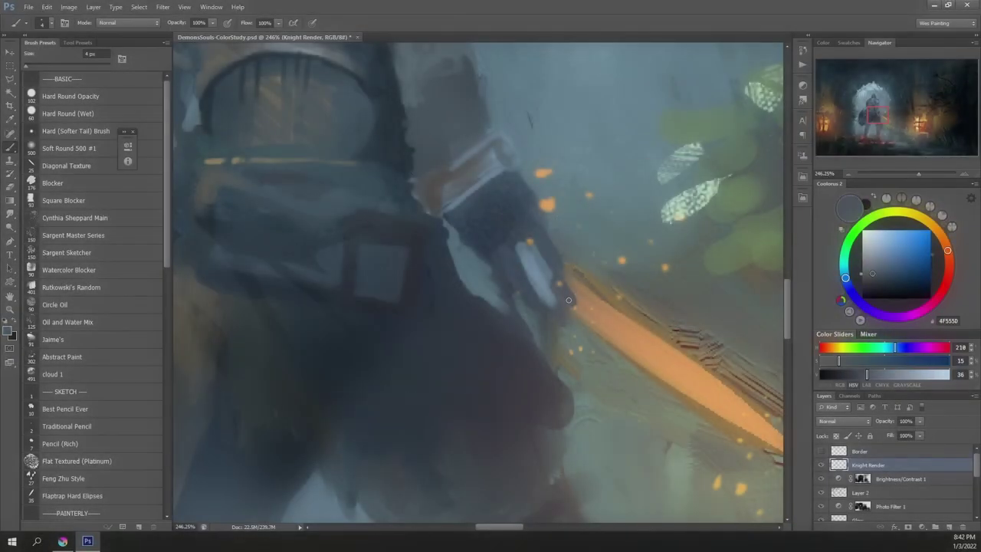
mouse_move(570, 305)
mouse_down()
mouse_move(581, 328)
mouse_move(574, 357)
mouse_up()
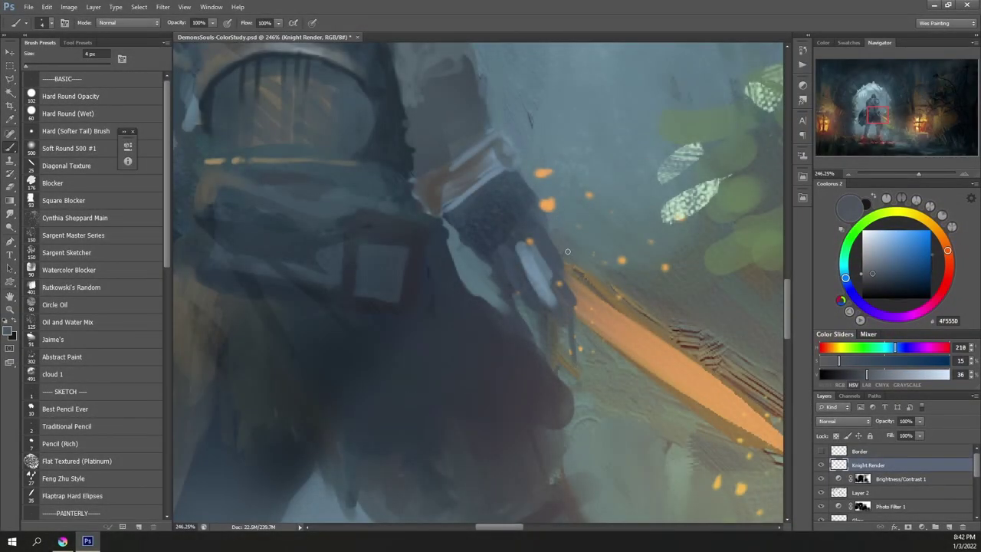
mouse_move(564, 262)
mouse_down()
mouse_move(576, 297)
mouse_move(573, 279)
mouse_up()
Step: Reshape the gap between the right hand and the hip with sampled blue tones
alt+click(502, 288)
alt+click(470, 238)
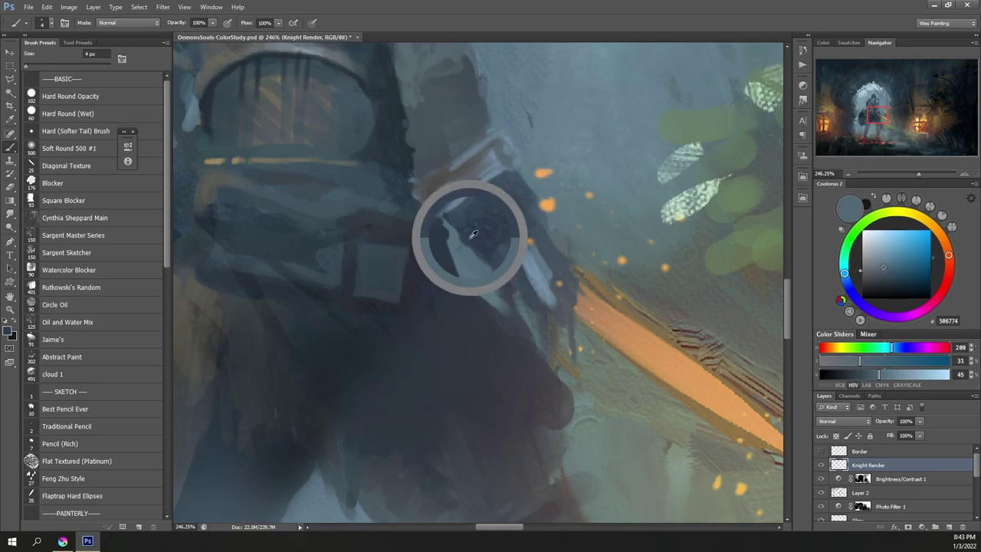
alt+click(520, 311)
alt+click(497, 319)
drag(458, 266, 491, 306)
drag(455, 276, 442, 228)
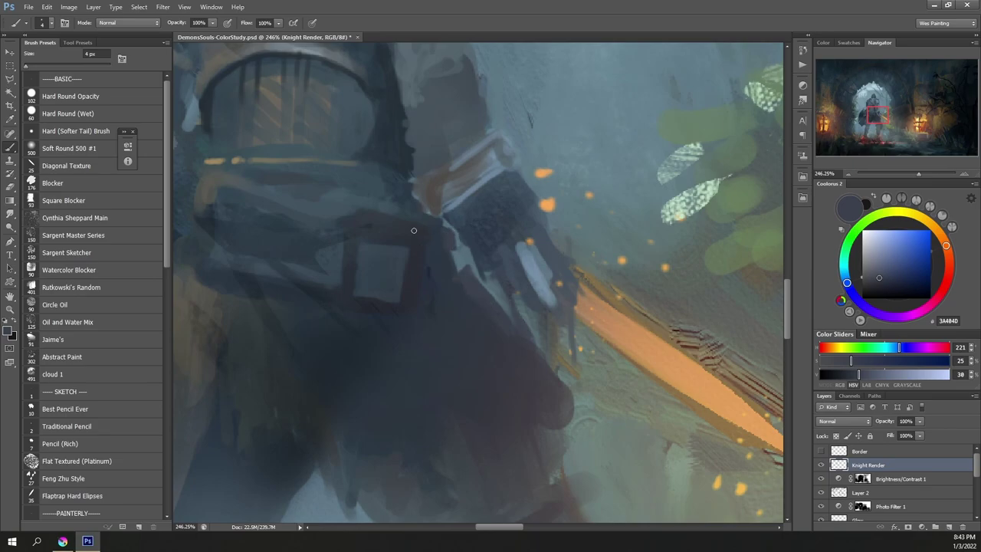
Step: Darken the belt, pouch and lower waist with sampled dark blues using a 9 px brush
alt+click(356, 298)
alt+click(347, 223)
key(bracketright)
key(bracketright)
key(bracketright)
key(bracketright)
key(bracketright)
mouse_move(336, 211)
mouse_down()
mouse_move(250, 202)
mouse_move(309, 199)
mouse_up()
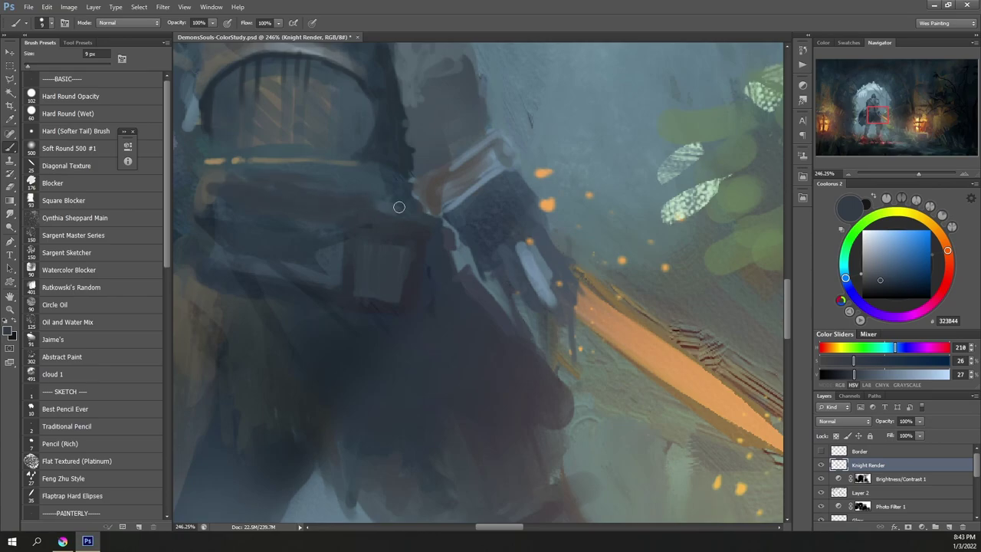
alt+click(362, 107)
drag(327, 145, 346, 142)
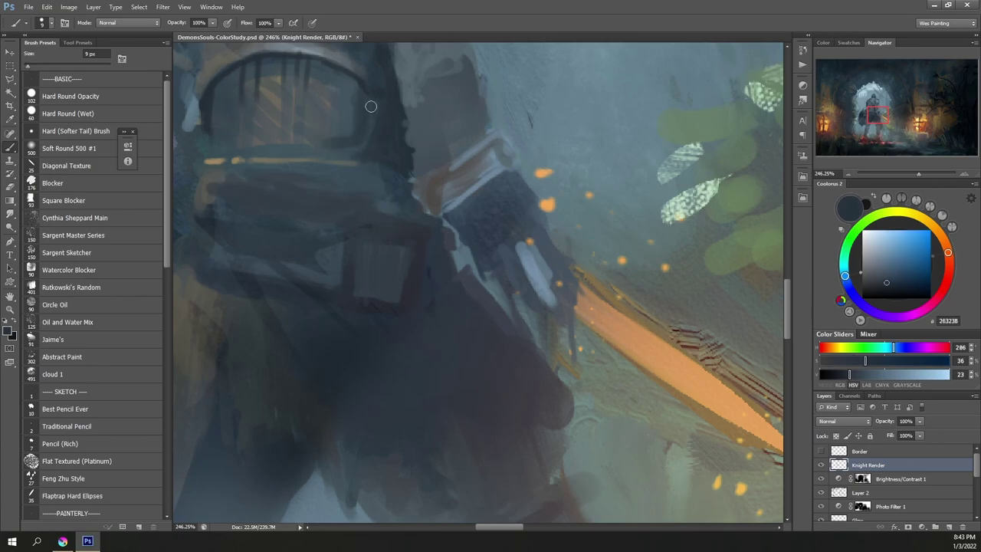
Step: Refine the left forearm and wrist plates with sampled light and dark blue tones
scroll(462, 225, down, 14)
scroll(469, 204, down, 1)
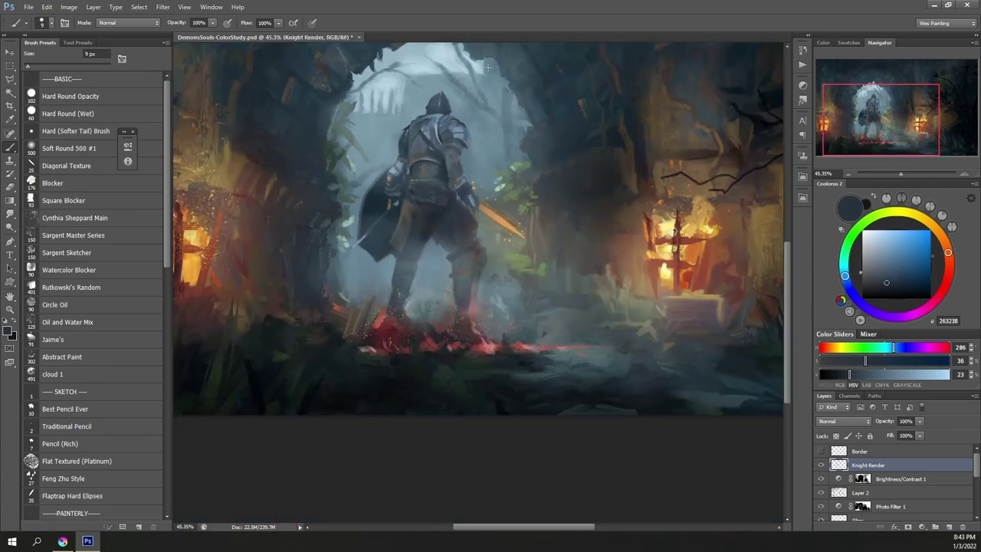
scroll(468, 204, up, 6)
alt+click(432, 106)
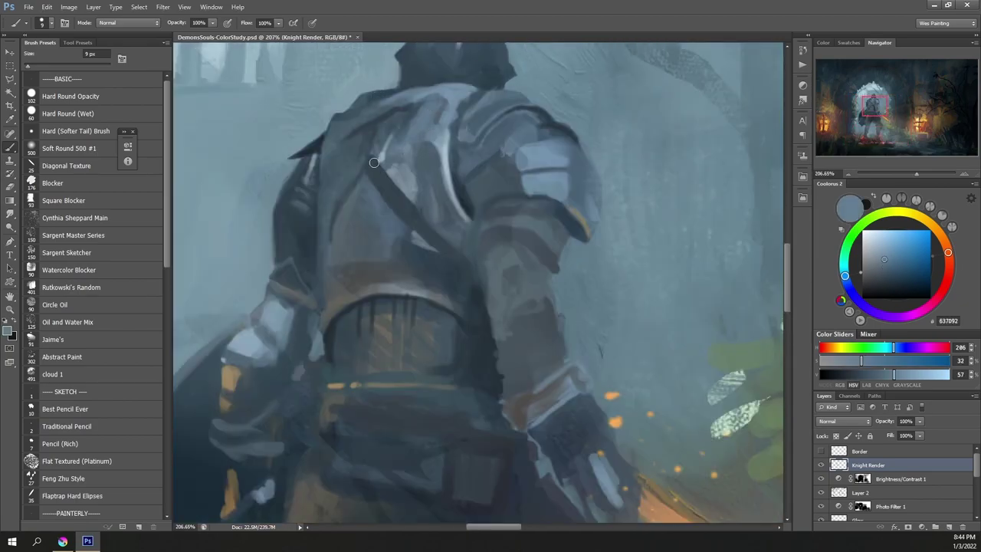
alt+click(250, 321)
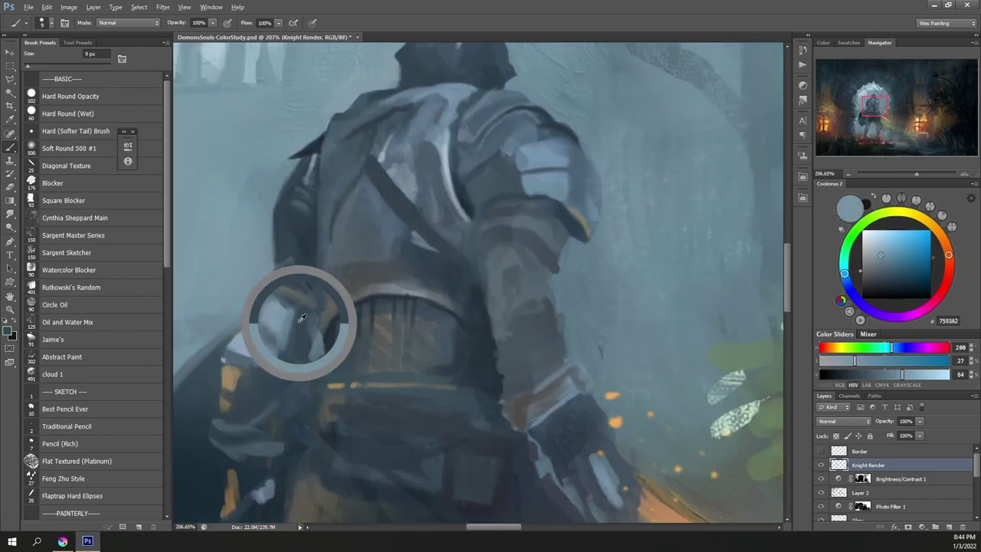
alt+click(303, 320)
alt+click(246, 321)
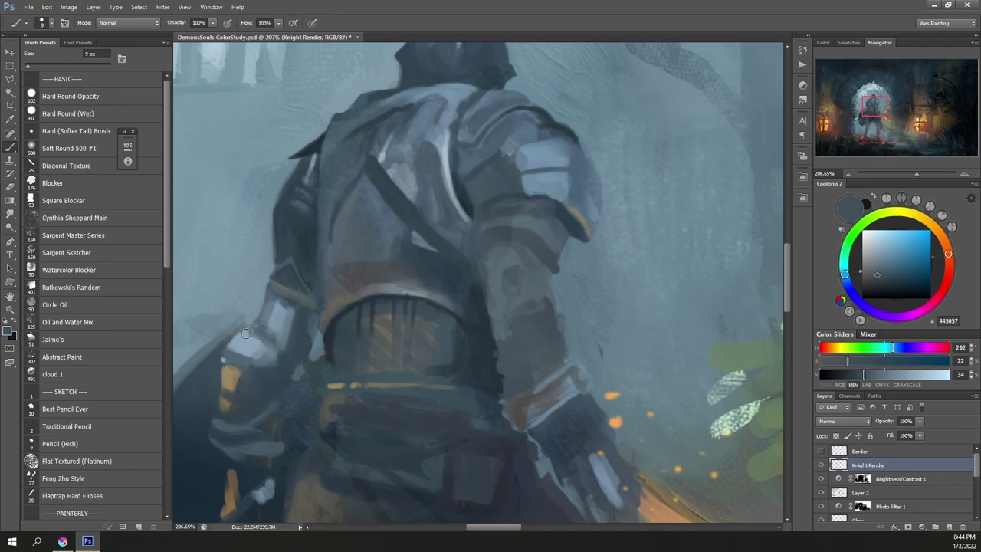
Step: Add pale blue highlights to the orange detail at the left hand using a 4 px brush
alt+click(450, 176)
key([)
key([)
key([)
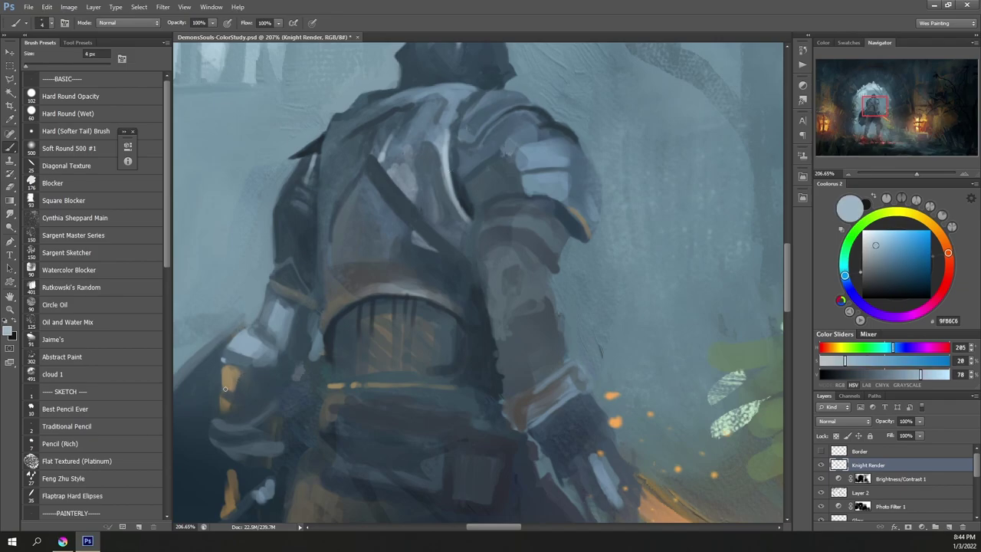
drag(232, 390, 225, 363)
Step: Refine the left hand's fingers and forearm edges with sampled blues using a 2 px brush
alt+click(247, 347)
alt+click(233, 417)
drag(227, 409, 226, 401)
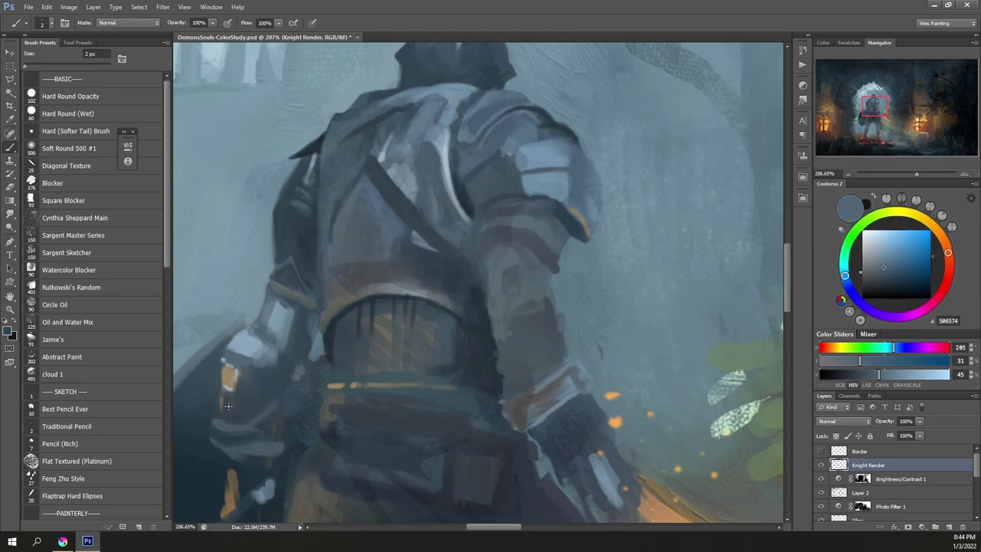
alt+click(223, 423)
alt+click(215, 416)
alt+click(281, 393)
alt+click(282, 304)
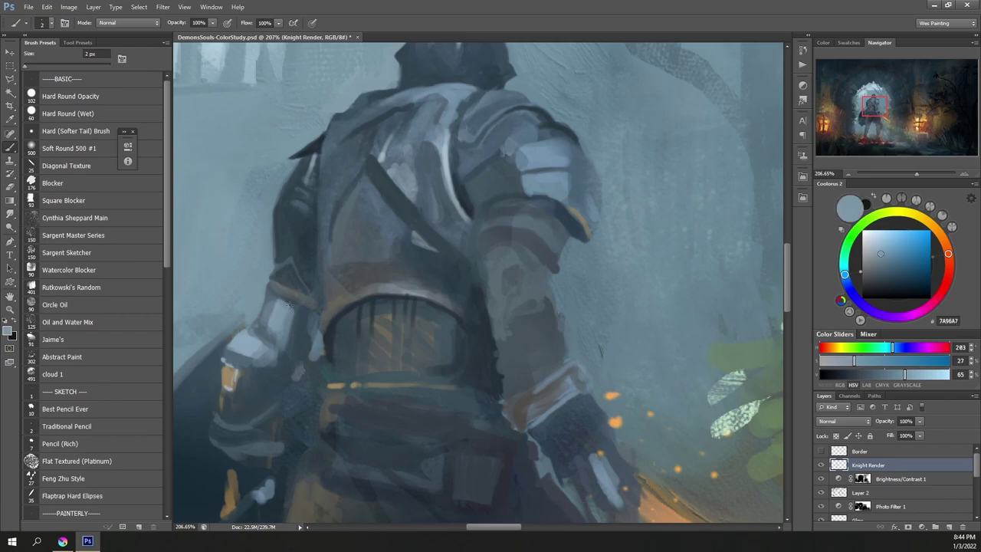
Step: Paint a dark mesh texture across the waist beneath the back armour using a 5 px brush
scroll(578, 341, down, 14)
scroll(569, 346, up, 5)
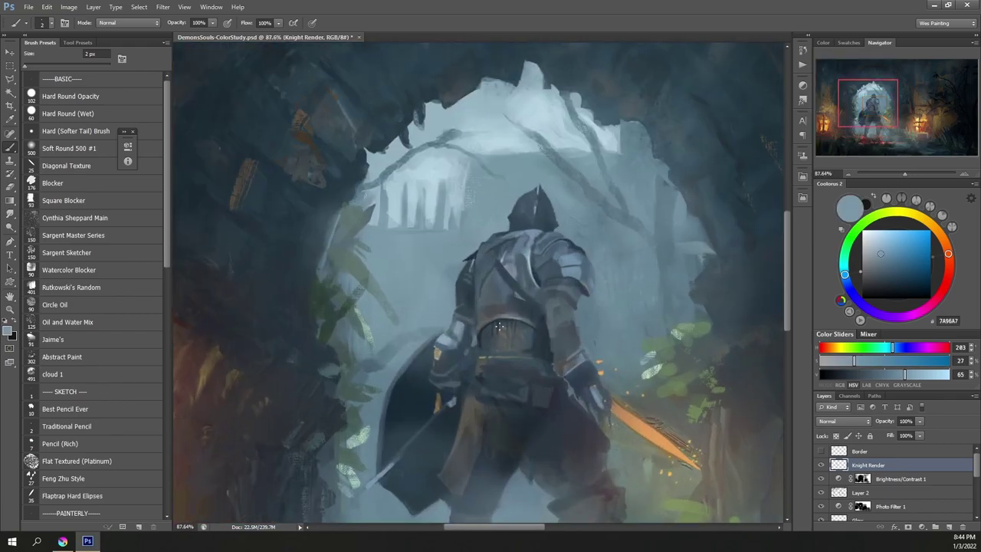
alt+click(503, 351)
mouse_move(507, 326)
mouse_down()
mouse_move(510, 347)
mouse_move(522, 344)
mouse_up()
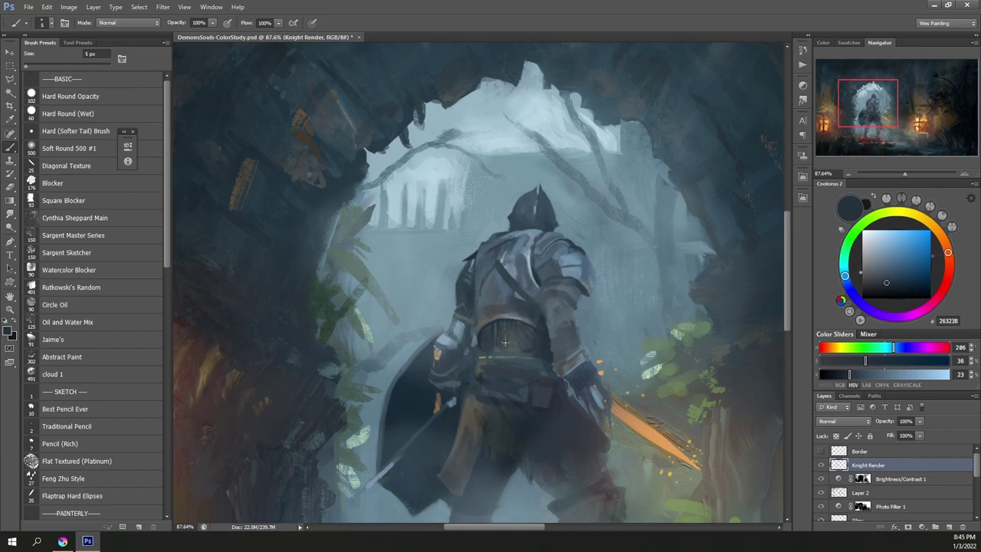
Step: Brighten the back armour and right pauldron with sampled pale blues, and darken the helmet's base and belt pouch
alt+click(547, 244)
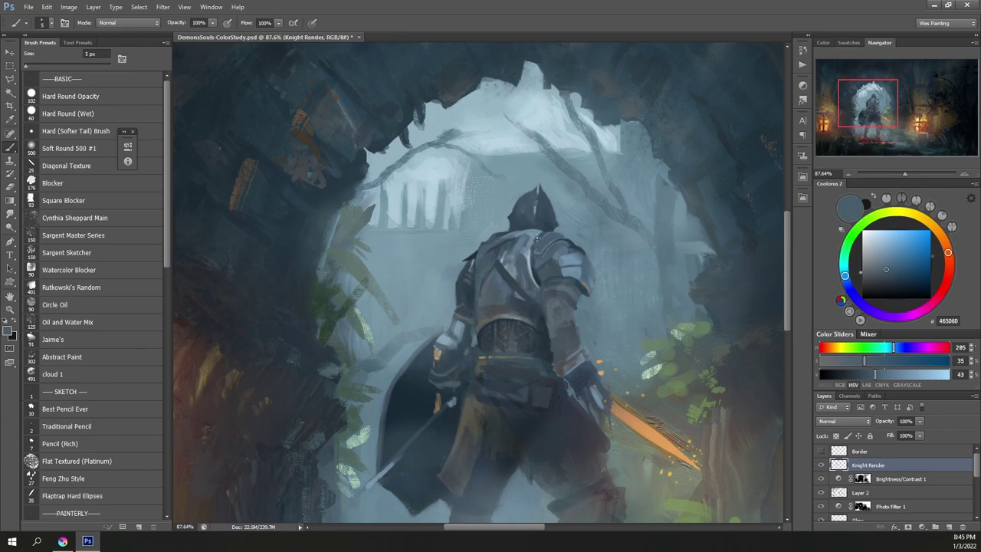
alt+click(532, 240)
scroll(537, 317, down, 5)
scroll(555, 316, up, 5)
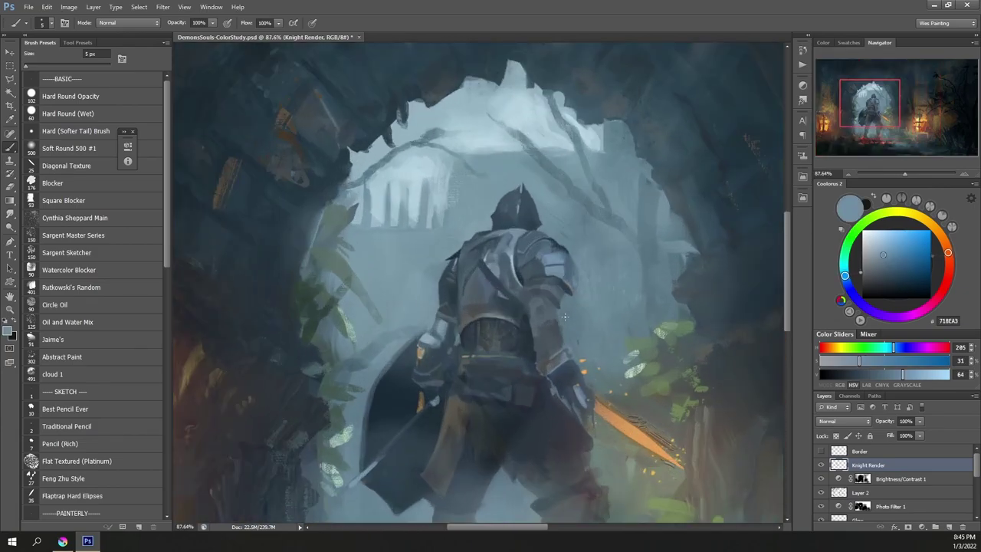
alt+click(547, 260)
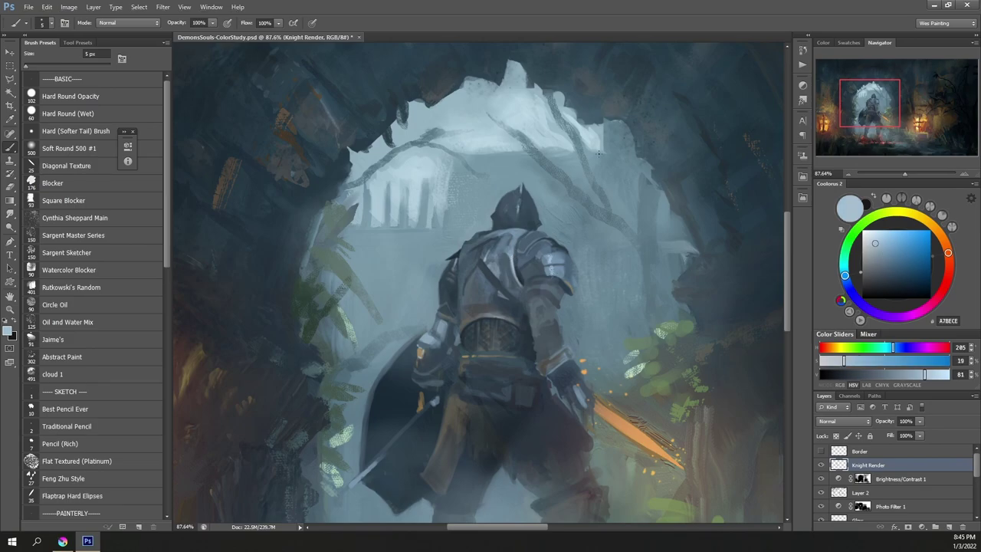
alt+click(501, 223)
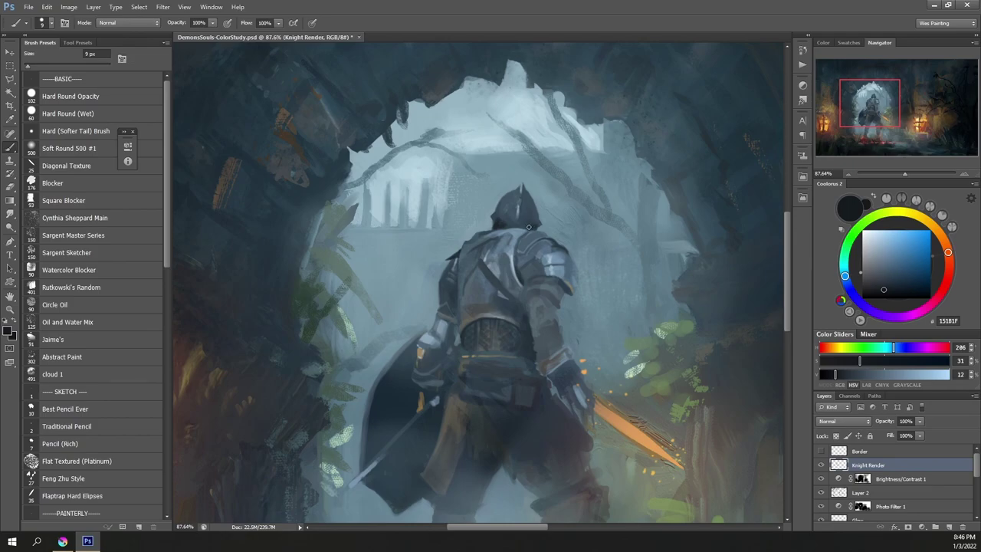
Step: Blend sampled blues around the knight's helmet and the archway's right edge using a 30 px brush
key(bracketright)
key(bracketright)
key(bracketright)
key(bracketright)
key(bracketright)
key(bracketright)
alt+click(533, 217)
alt+click(503, 210)
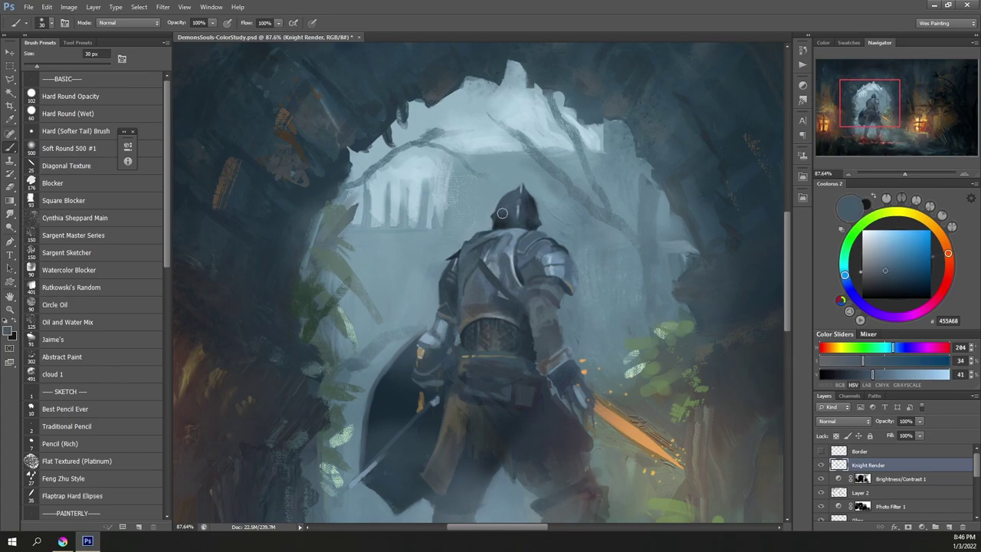
alt+click(740, 261)
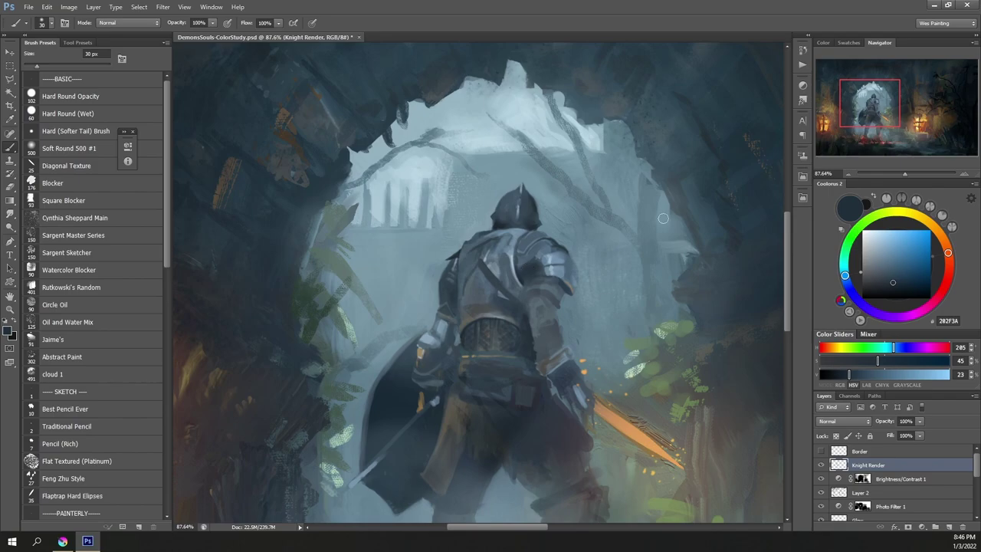
Step: Paint tattered cloth edges below the belt and between the legs with sampled dark colours using an 8 px brush
scroll(497, 305, down, 3)
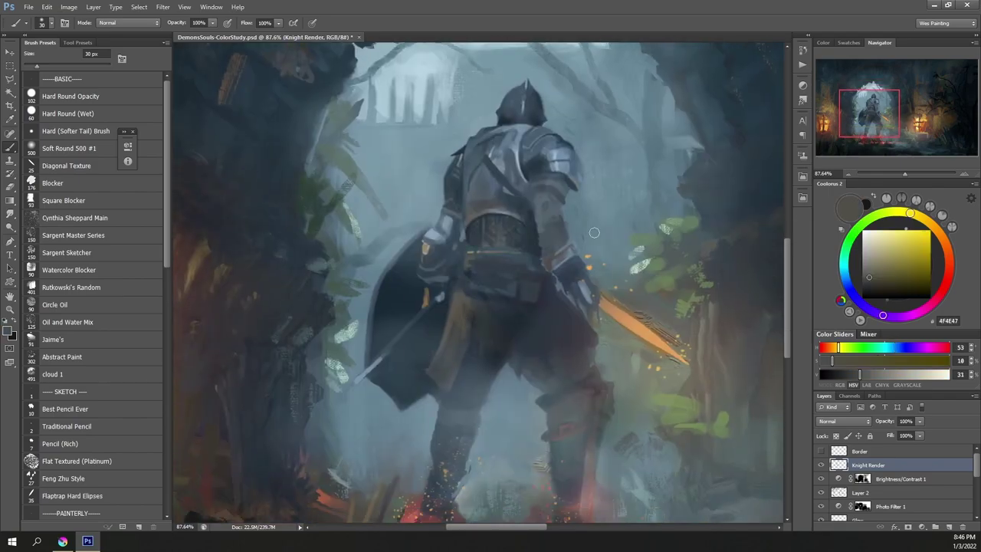
alt+click(505, 289)
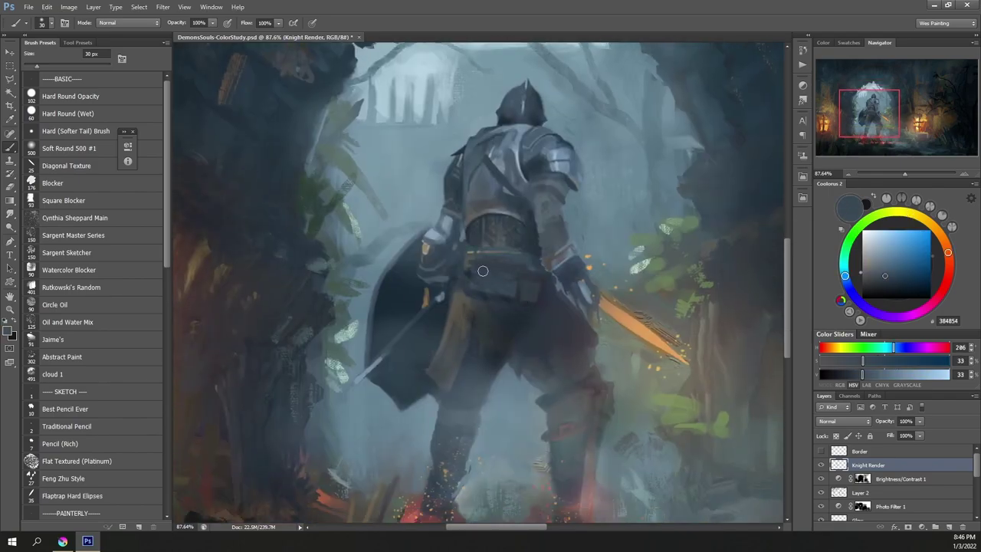
alt+click(222, 181)
key(bracketleft)
key(bracketleft)
key(bracketleft)
key(bracketleft)
alt+click(494, 348)
alt+click(490, 353)
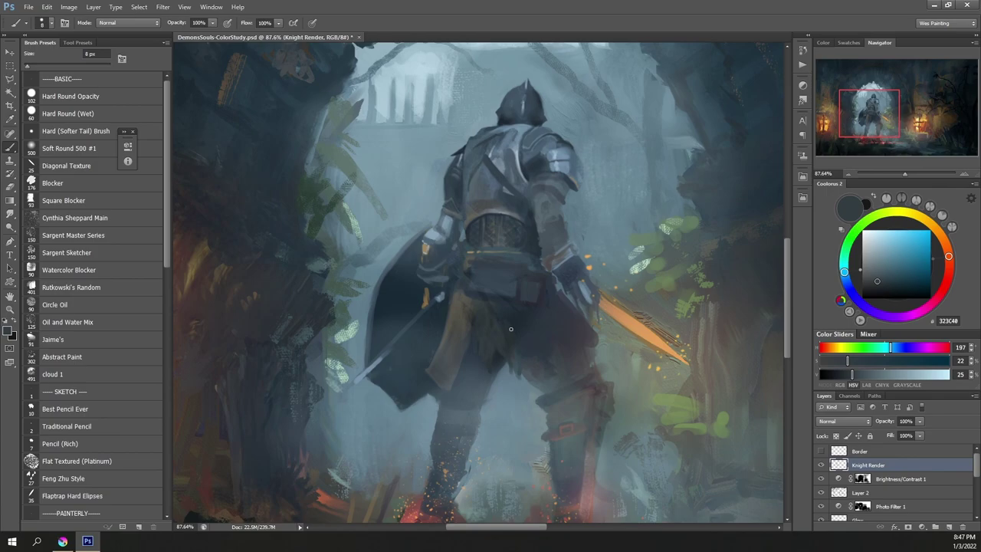
Step: Define the belt pouches and the right wrist and hand with sampled dark blues
alt+click(482, 294)
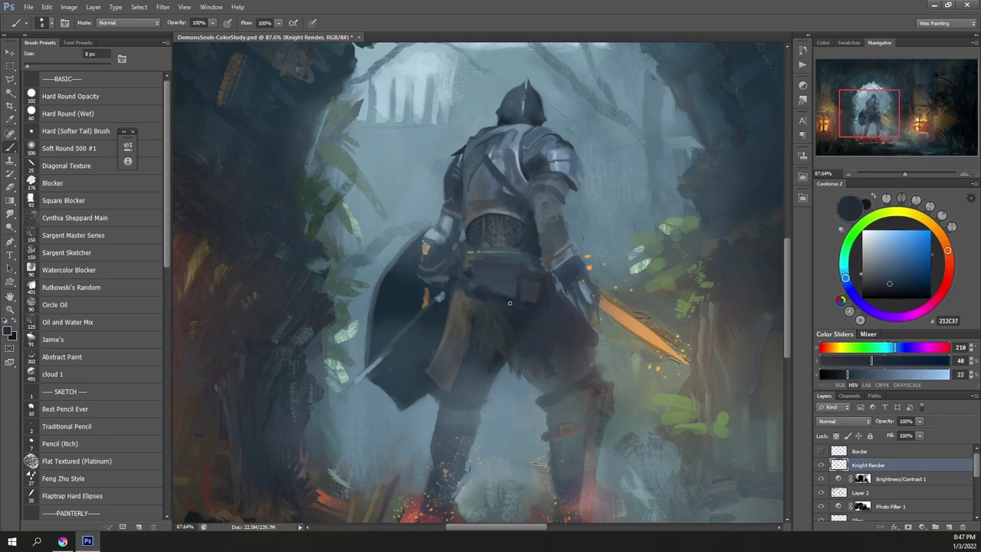
alt+click(505, 297)
alt+click(563, 278)
mouse_move(550, 259)
mouse_down()
mouse_move(558, 266)
mouse_move(568, 252)
mouse_up()
alt+click(567, 251)
alt+click(578, 303)
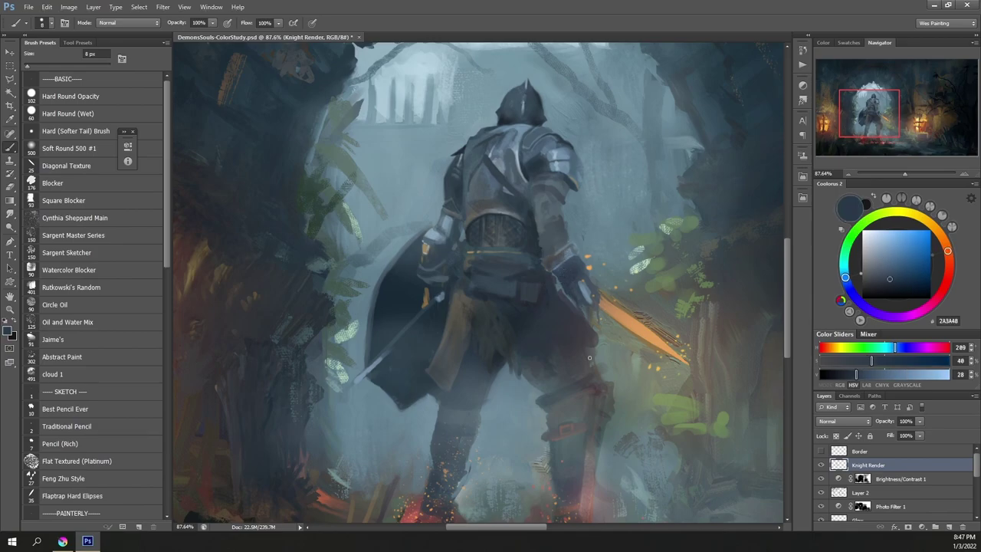
Step: Extend the tunic's torn hem over the right thigh with sampled dark tones
alt+click(518, 346)
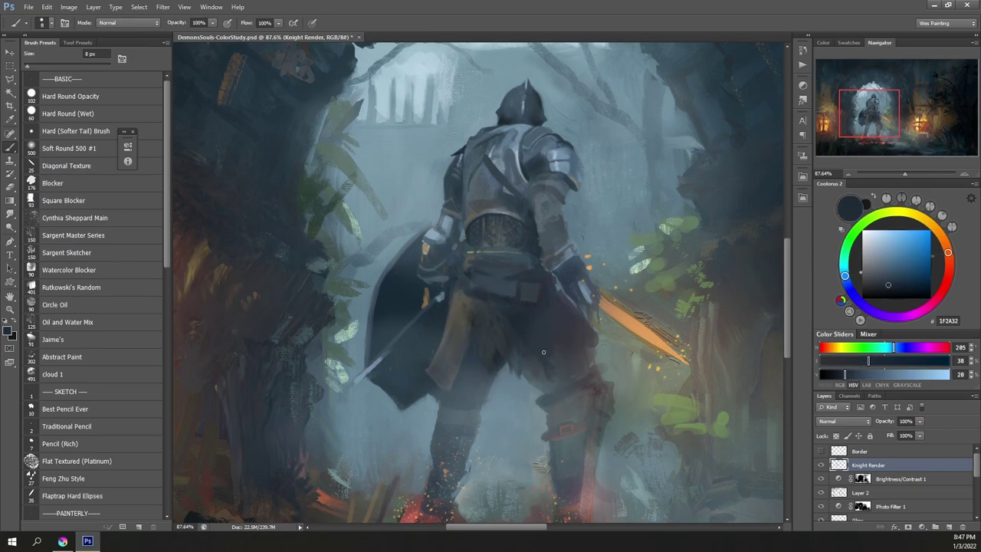
alt+click(553, 379)
alt+click(590, 328)
alt+click(592, 327)
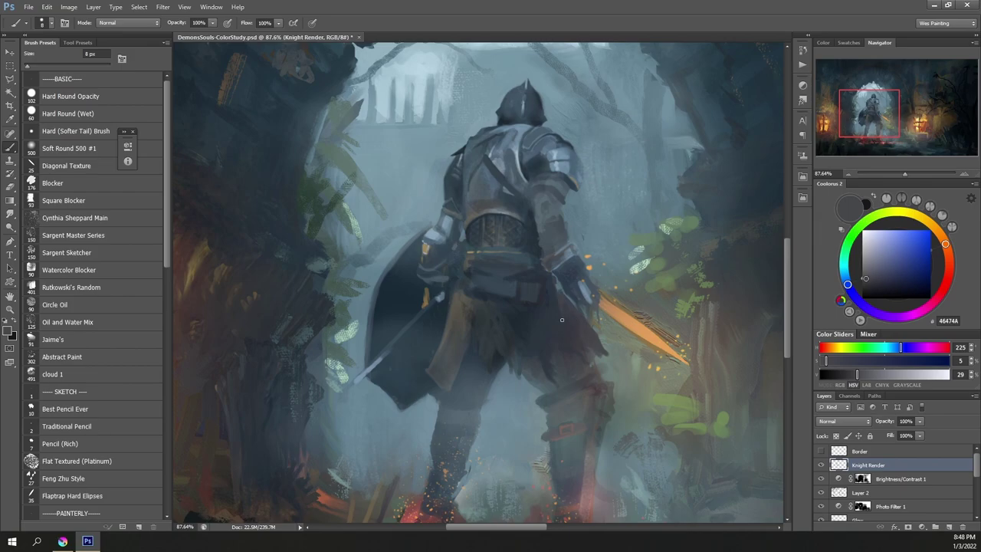
alt+click(670, 303)
Step: Paint a pale blue rim along the right knee guard using a 4 px brush, and touch up the right gauntlet
scroll(590, 394, down, 3)
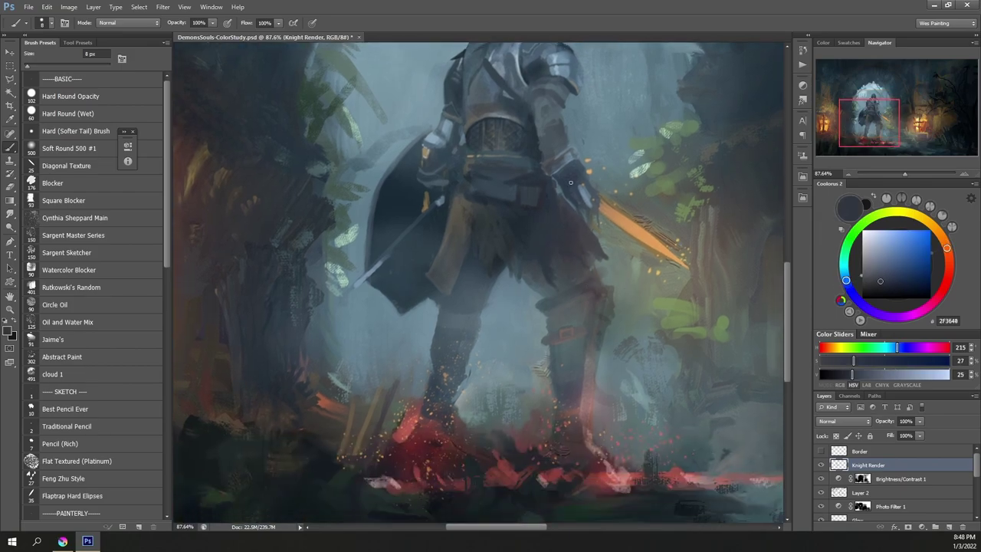
alt+click(563, 292)
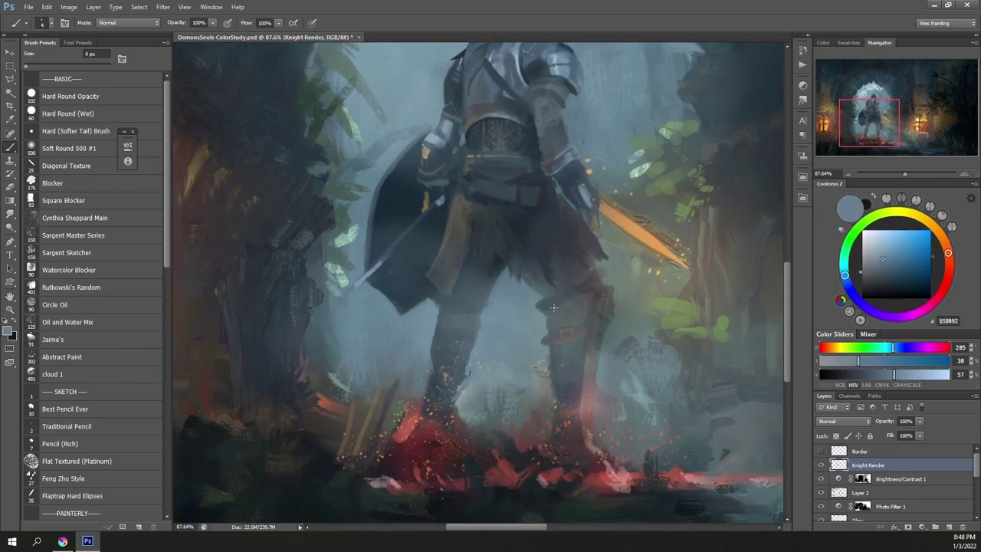
drag(558, 295, 590, 281)
alt+click(563, 176)
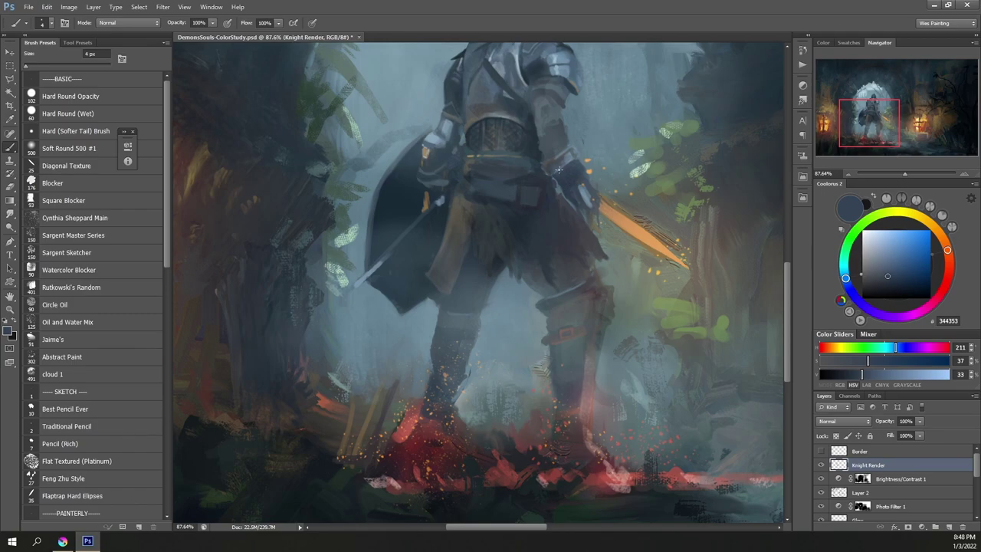
alt+click(552, 160)
Step: Refine the diagonal back strap and the armour beside it with sampled pale and dark blues
scroll(508, 157, up, 3)
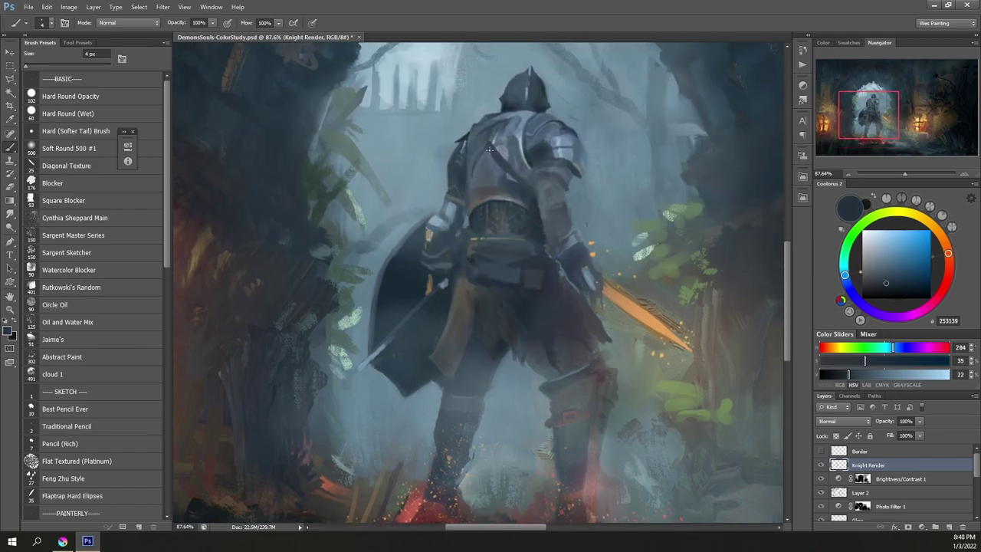
alt+click(492, 150)
alt+click(489, 153)
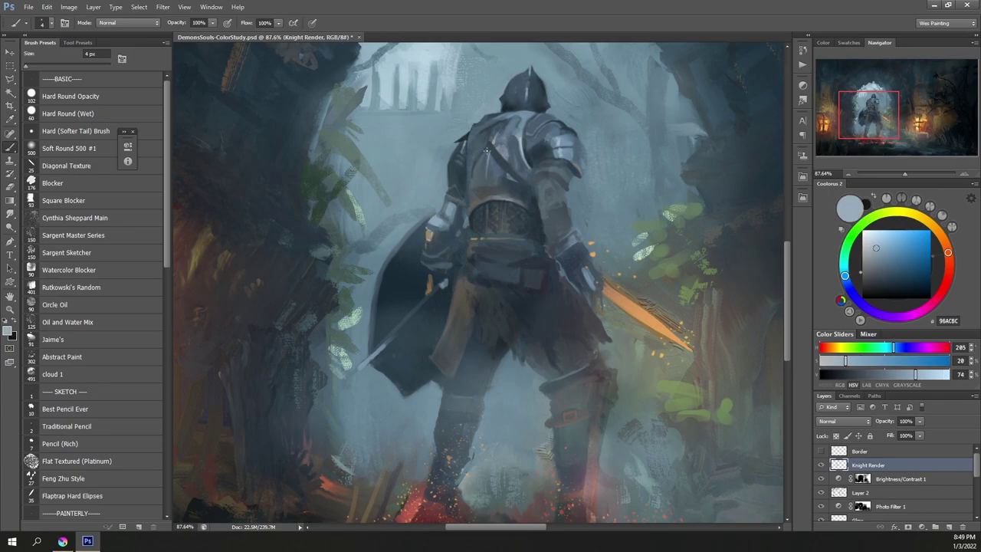
alt+click(487, 153)
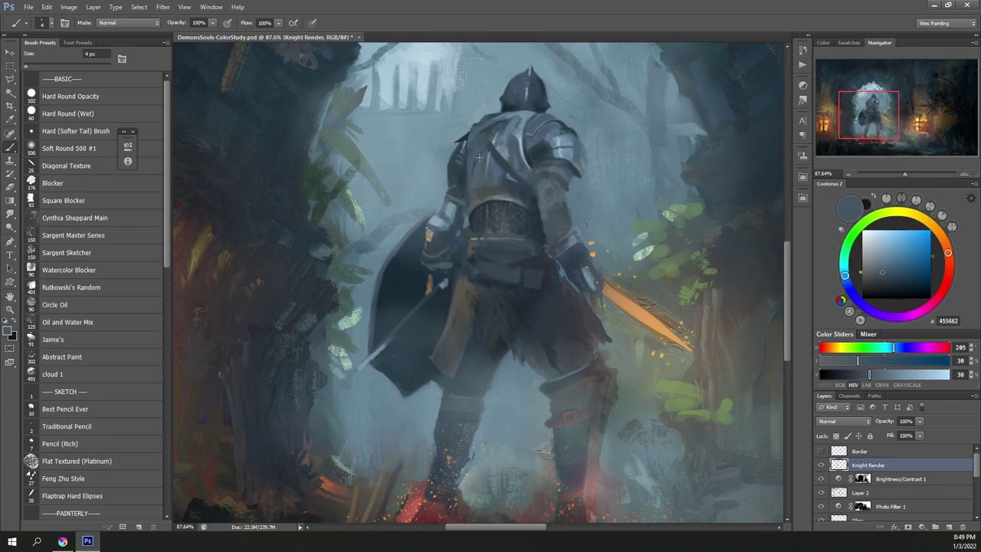
Step: Add pale blue highlights and darker plate edges to the right pauldron and upper arm
alt+click(513, 116)
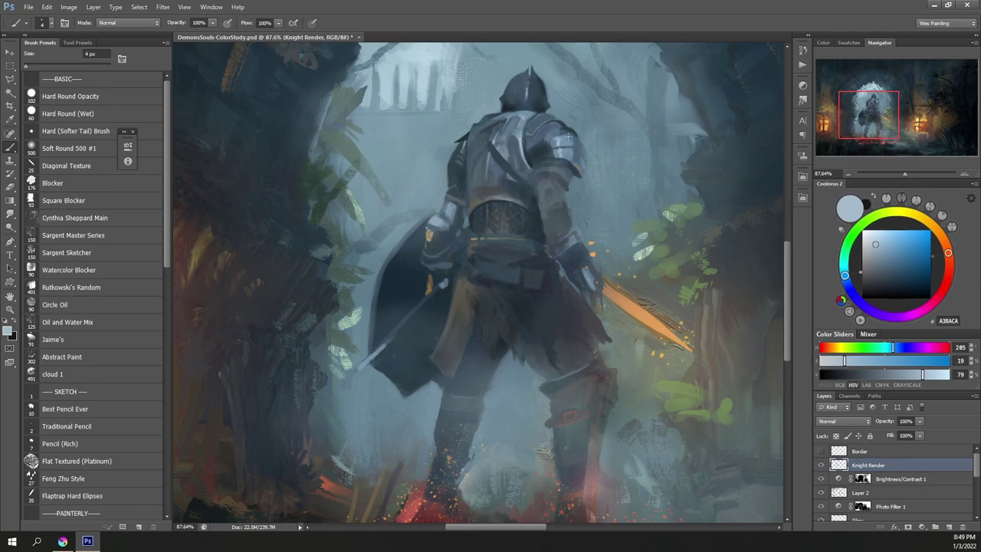
drag(561, 127, 548, 134)
alt+click(568, 157)
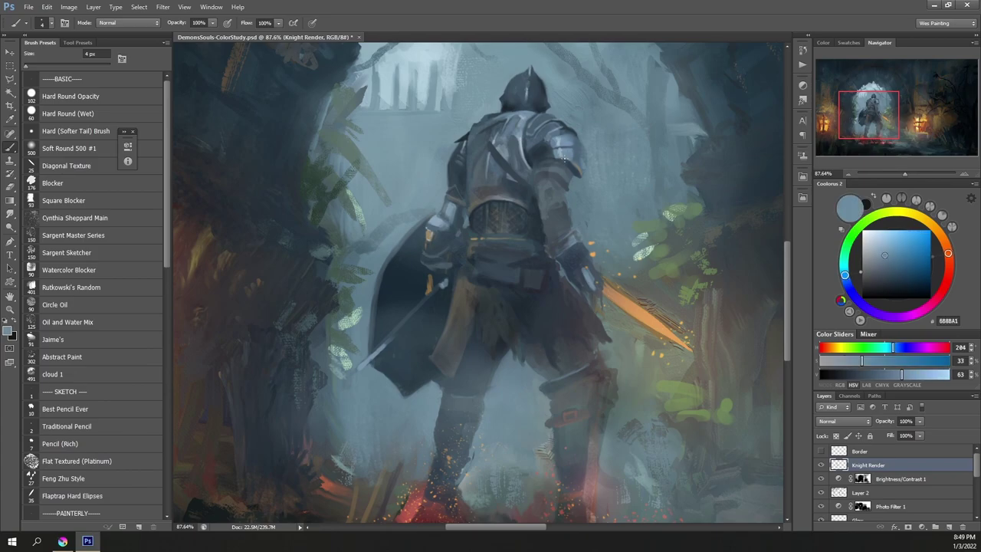
alt+click(536, 166)
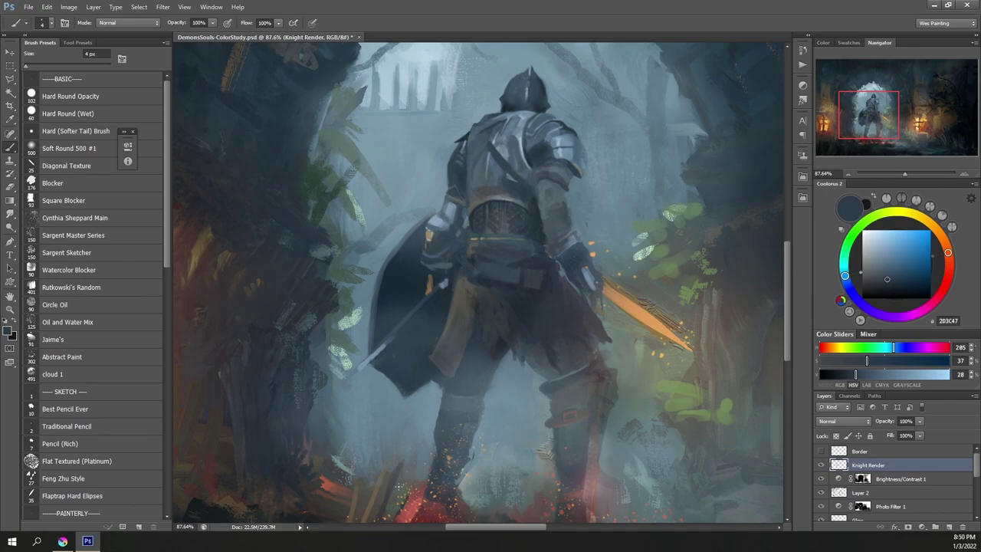
Step: Brighten the cloth strip hanging below the belt with a sampled brown
alt+click(430, 281)
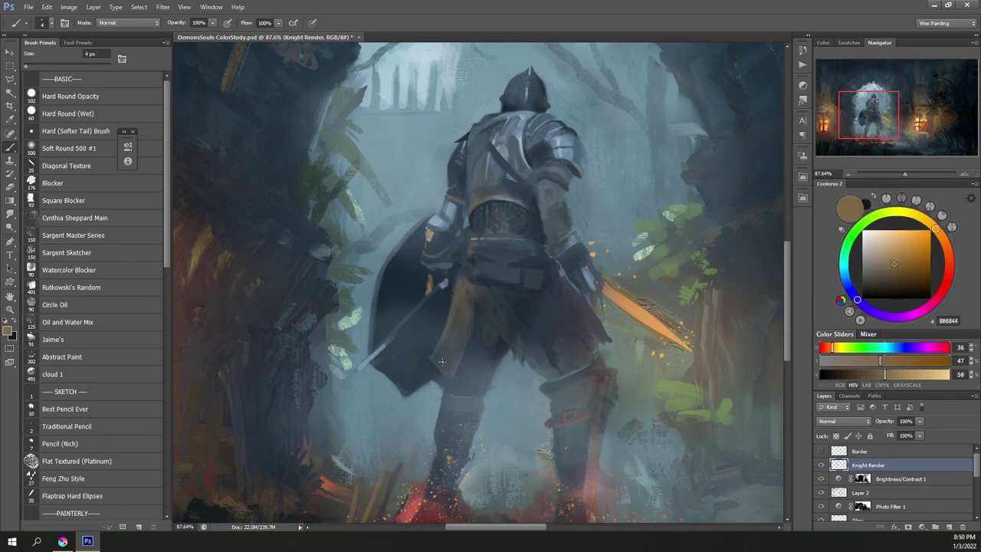
drag(465, 281, 458, 316)
drag(585, 350, 564, 304)
Step: Roughen the tunic's torn hem behind the right hand with the Dry Canvas Block brush at 30 px
alt+click(578, 279)
drag(167, 256, 167, 330)
click(92, 399)
key(bracketleft)
key(bracketleft)
key(bracketleft)
key(bracketleft)
key(bracketleft)
key(bracketleft)
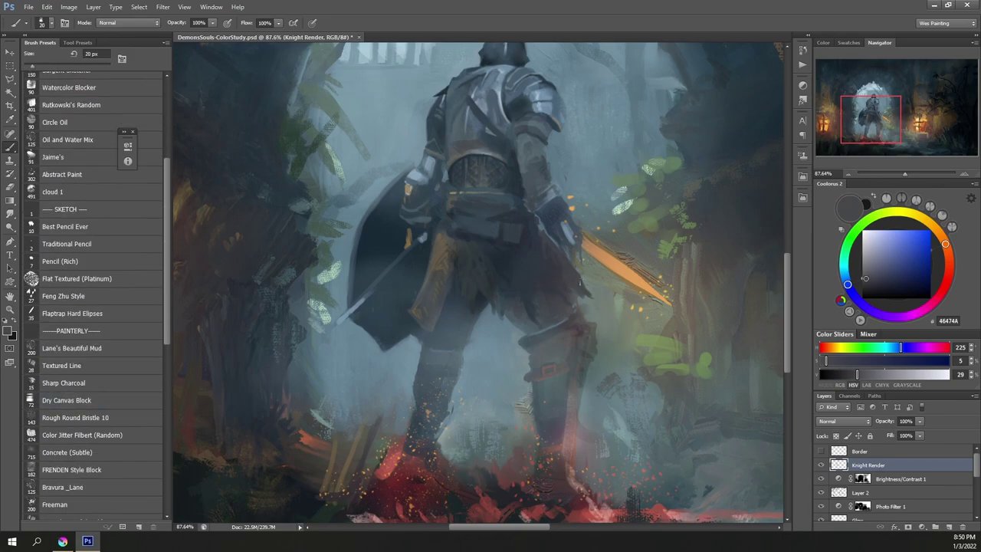
key(bracketright)
drag(600, 290, 579, 307)
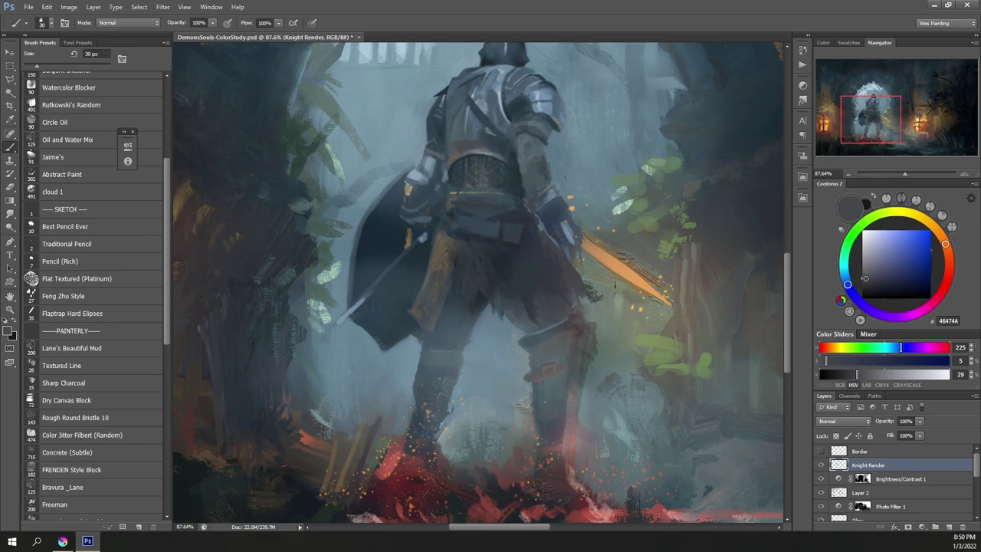
Step: Add dry-brush texture to the tattered cloth between the legs and the brown strip with sampled colours
alt+click(520, 302)
alt+click(470, 298)
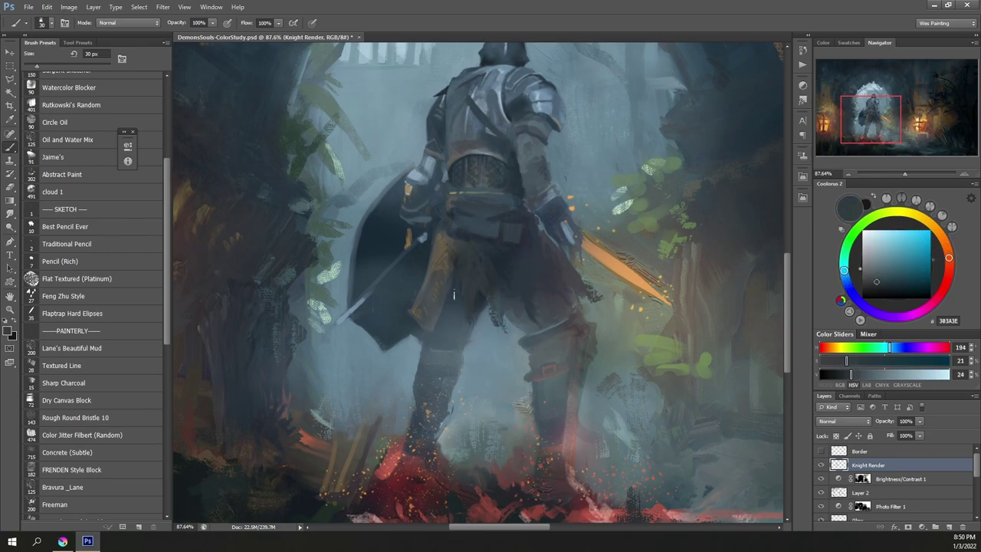
alt+click(443, 254)
Step: Soften the foliage beside the archway's right edge with sampled blue-greens
alt+click(642, 225)
alt+click(638, 182)
alt+click(605, 203)
Step: Texture the knight's lower legs and left thigh with sampled dark greys and blues
drag(714, 351, 556, 419)
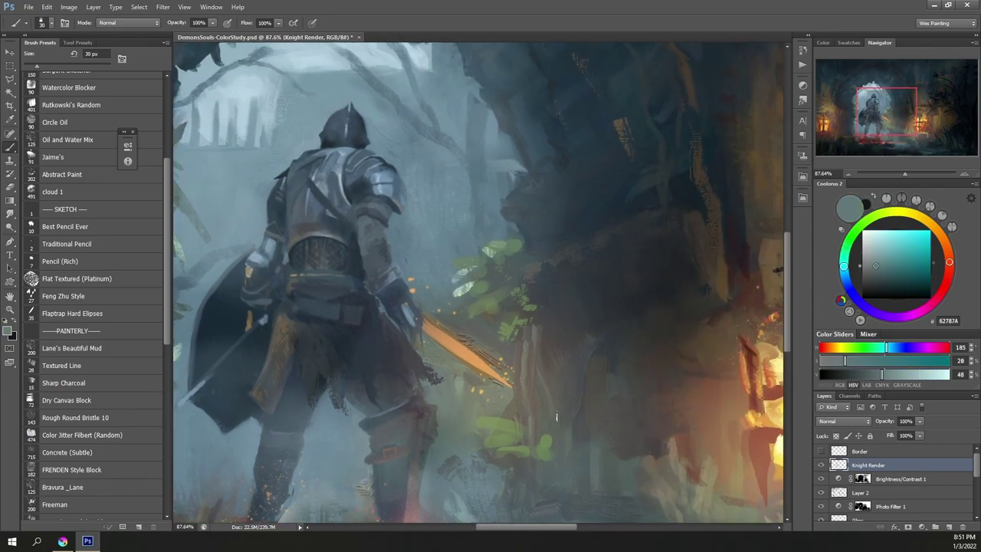
drag(605, 401, 657, 207)
alt+click(528, 183)
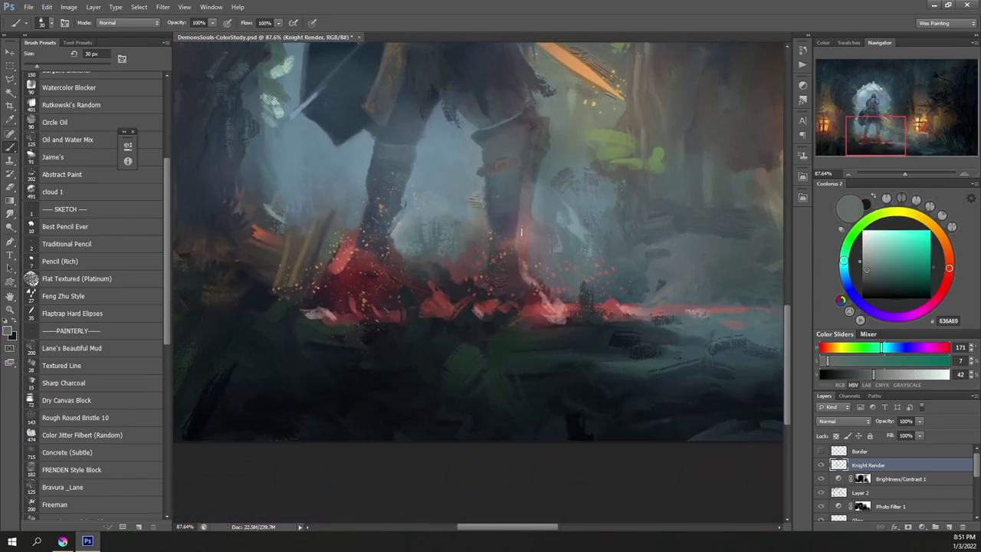
alt+click(382, 197)
alt+click(387, 170)
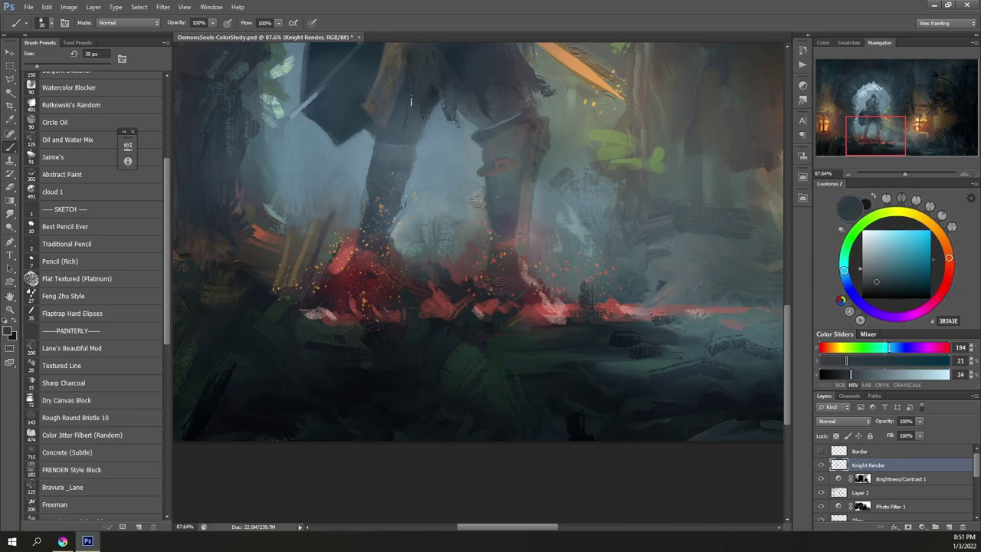
Step: Soften the shield's outer edge with a sampled pale blue
drag(440, 94, 414, 263)
alt+click(277, 260)
alt+click(303, 157)
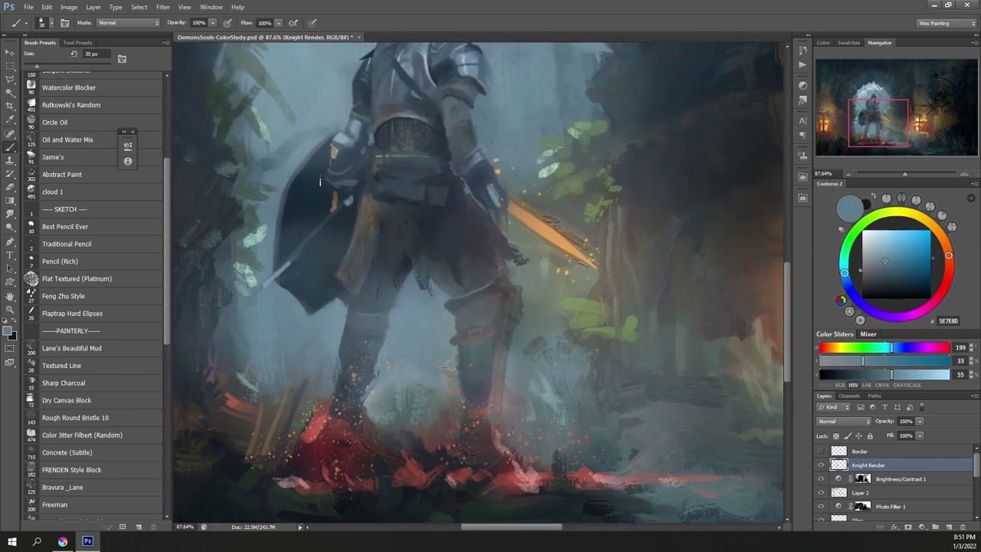
Step: Save the painting after checking the whole composition
scroll(449, 269, down, 12)
scroll(451, 157, up, 2)
scroll(451, 157, down, 2)
click(27, 6)
click(56, 122)
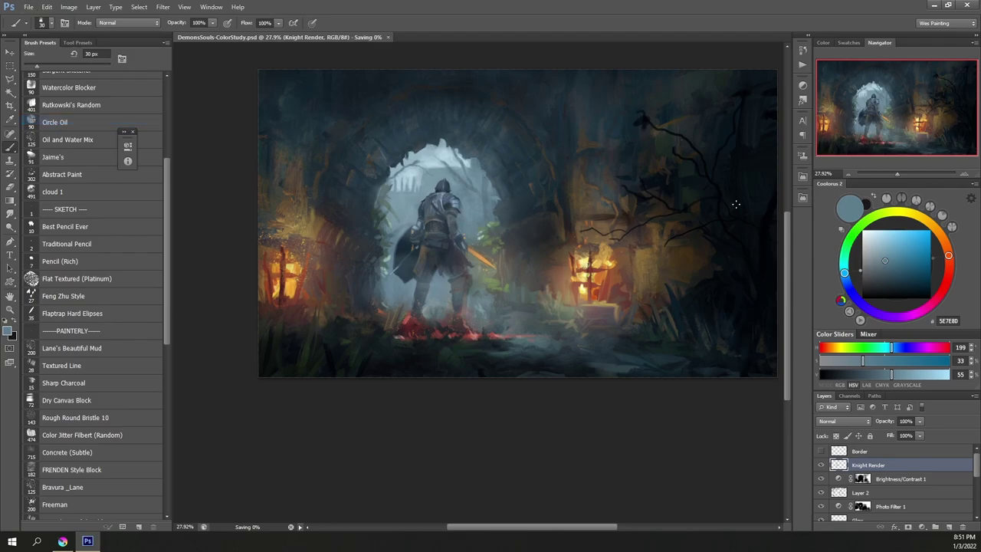
Step: Paint black perched-bird silhouettes on the upper bare branches using a 40 px brush
scroll(701, 273, up, 7)
alt+click(710, 288)
key(bracketright)
key(bracketright)
mouse_move(708, 291)
mouse_down()
mouse_move(727, 259)
mouse_move(717, 279)
mouse_move(679, 292)
mouse_up()
key(bracketleft)
drag(738, 289, 525, 394)
drag(373, 86, 366, 114)
drag(356, 80, 372, 69)
drag(361, 204, 372, 198)
Step: Add more black bird silhouettes on the lower branches above the fire
mouse_move(555, 57)
mouse_down()
mouse_move(528, 172)
mouse_move(561, 134)
mouse_up()
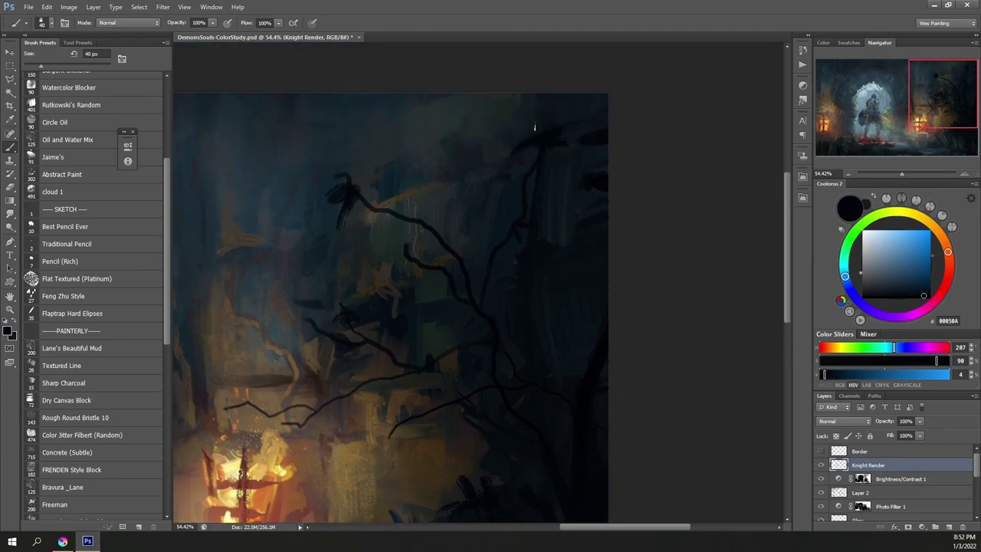
drag(314, 418, 326, 401)
drag(436, 413, 453, 399)
Step: Paint dark grass blades beside the stone block below the fire with a sampled dark teal
scroll(497, 451, down, 3)
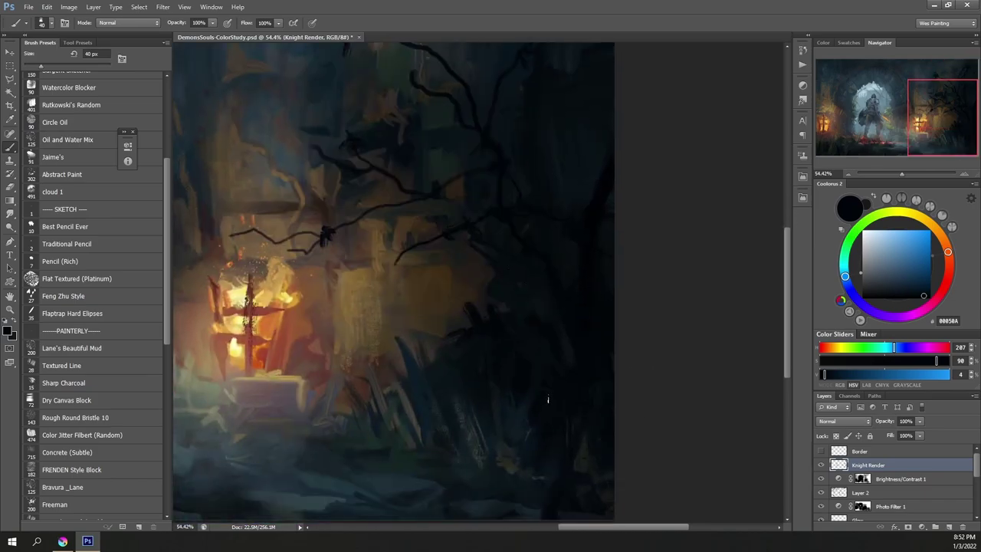
alt+click(574, 464)
alt+click(333, 442)
drag(336, 418, 325, 395)
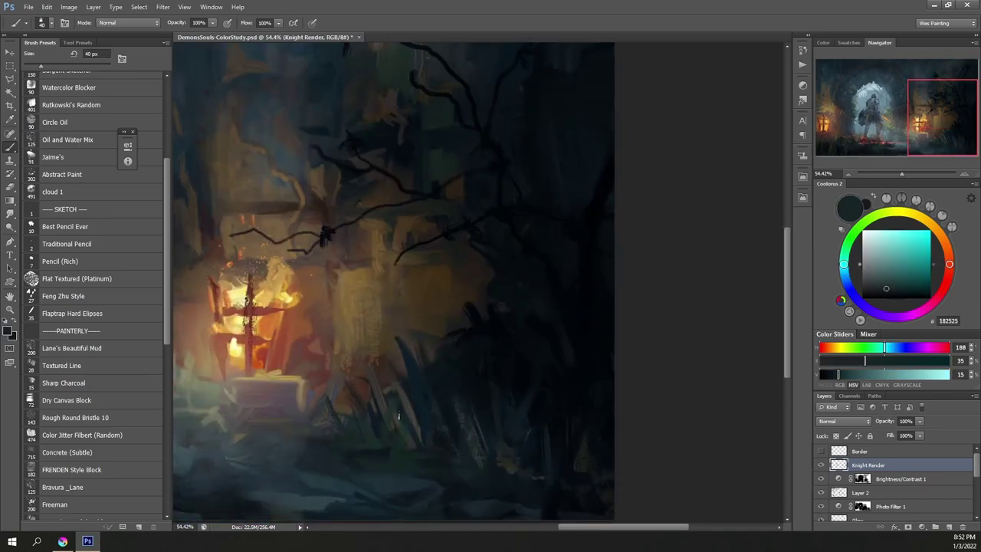
Step: Paint dark grass and ground strokes across the foreground path with sampled dark blues
drag(391, 407, 602, 403)
drag(298, 397, 591, 396)
drag(346, 397, 546, 450)
drag(464, 416, 398, 277)
drag(671, 331, 437, 339)
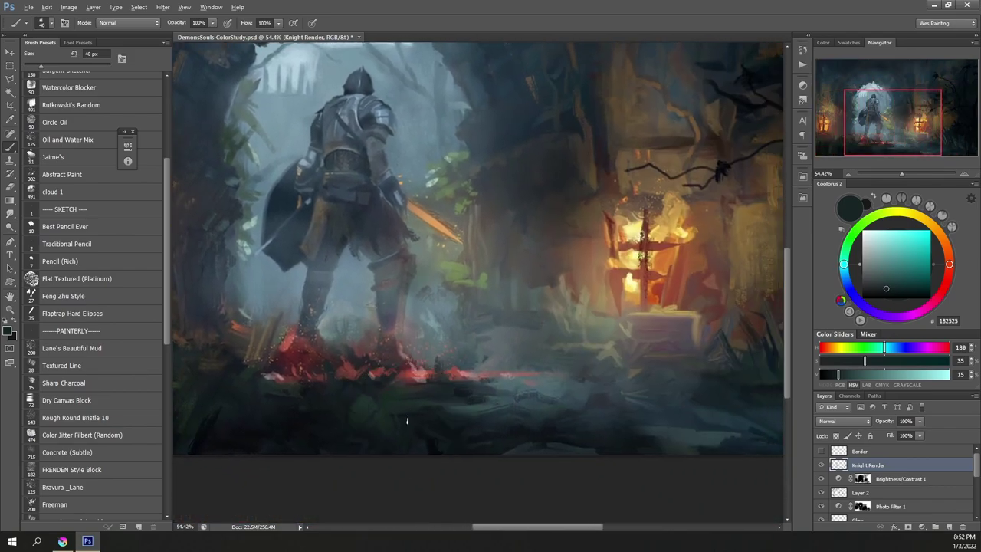
alt+click(407, 418)
alt+click(532, 403)
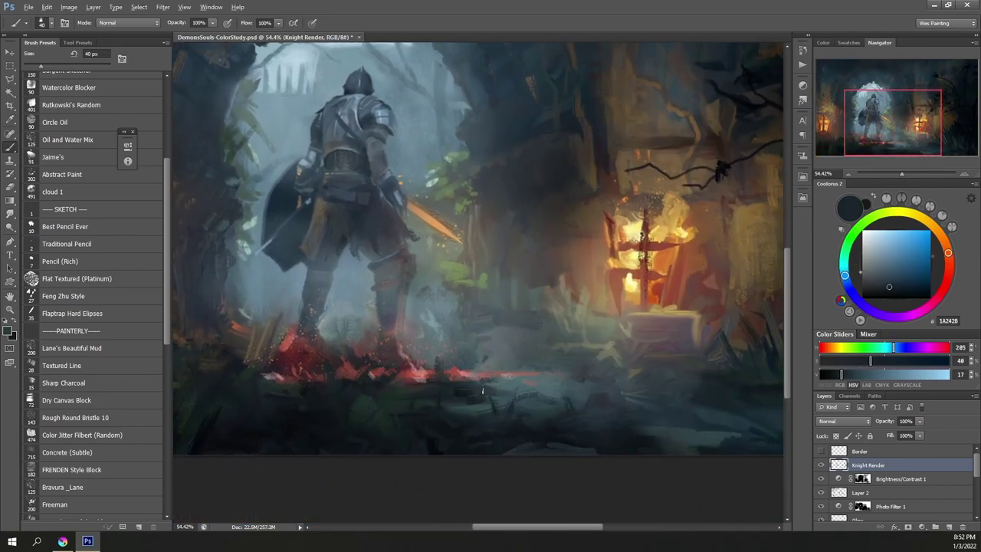
alt+click(626, 414)
alt+click(672, 415)
alt+click(679, 415)
drag(653, 435, 736, 433)
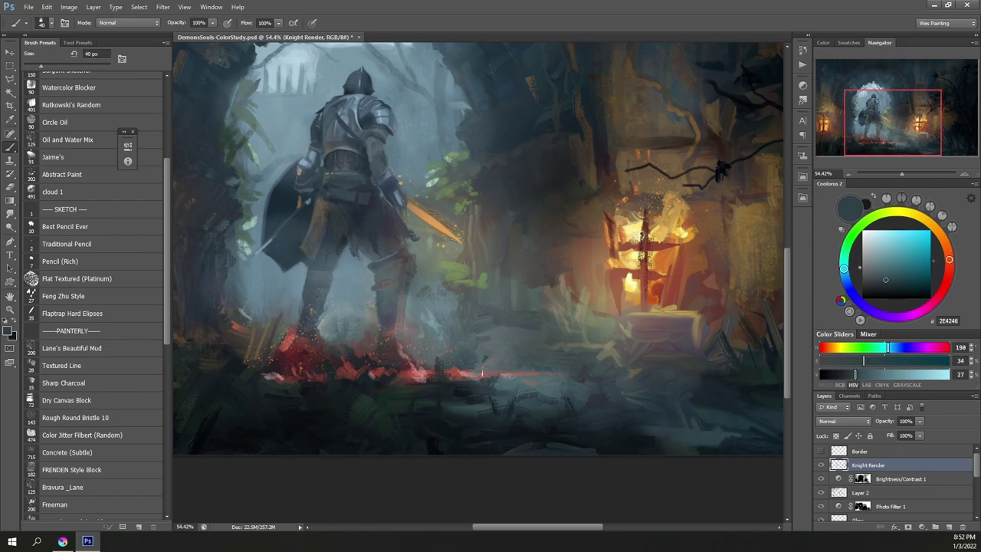
Step: Blend misty ground and grass between the red embers and the stone block with sampled blue-greens
alt+click(491, 347)
alt+click(489, 337)
alt+click(469, 360)
drag(472, 355, 502, 352)
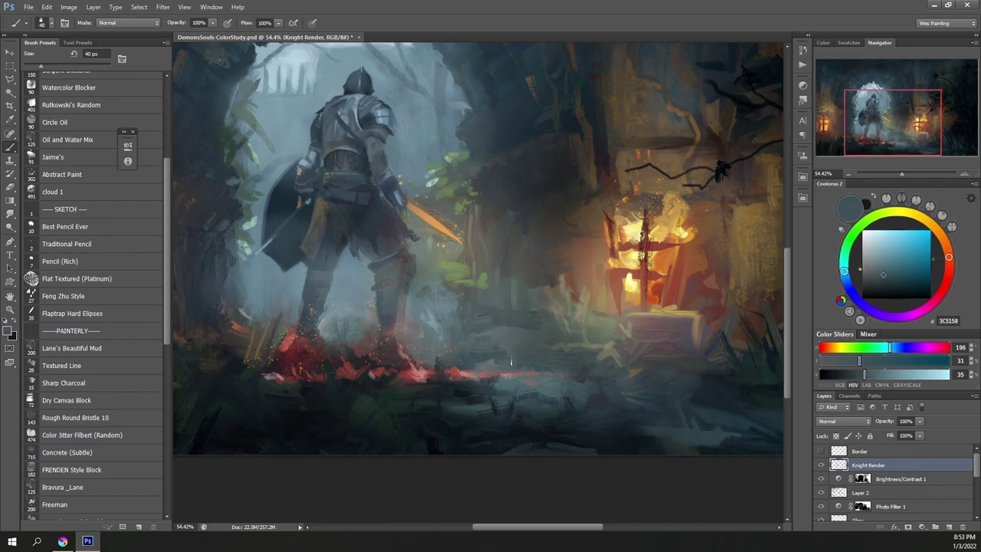
alt+click(565, 345)
alt+click(599, 353)
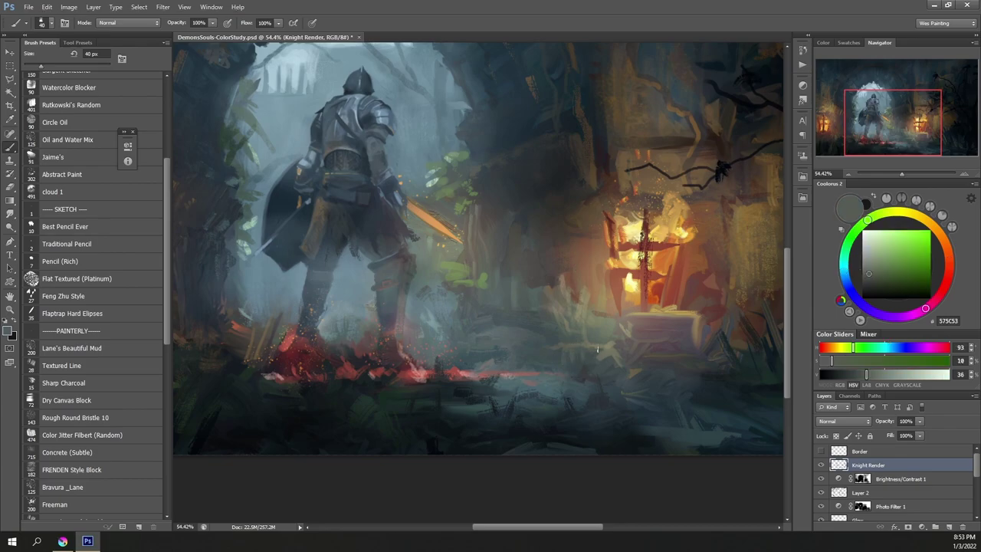
Step: Refine the ground and wall around the left-hand fire with colours sampled from the painting
alt+click(687, 310)
drag(517, 331, 832, 413)
alt+click(431, 412)
mouse_move(411, 401)
mouse_down()
mouse_move(444, 414)
mouse_move(403, 401)
mouse_up()
alt+click(404, 403)
drag(325, 395, 319, 393)
drag(339, 231, 320, 237)
drag(682, 360, 512, 436)
Step: Paint the pale ruined wall and its window slits inside the archway with sampled light and mid blues
alt+click(449, 239)
mouse_move(454, 224)
mouse_down()
mouse_move(454, 244)
mouse_move(438, 252)
mouse_up()
drag(425, 223, 429, 255)
mouse_move(416, 224)
mouse_down()
mouse_move(416, 251)
mouse_move(419, 230)
mouse_move(439, 240)
mouse_move(423, 253)
mouse_up()
alt+click(407, 236)
alt+click(433, 233)
alt+click(454, 256)
alt+click(459, 198)
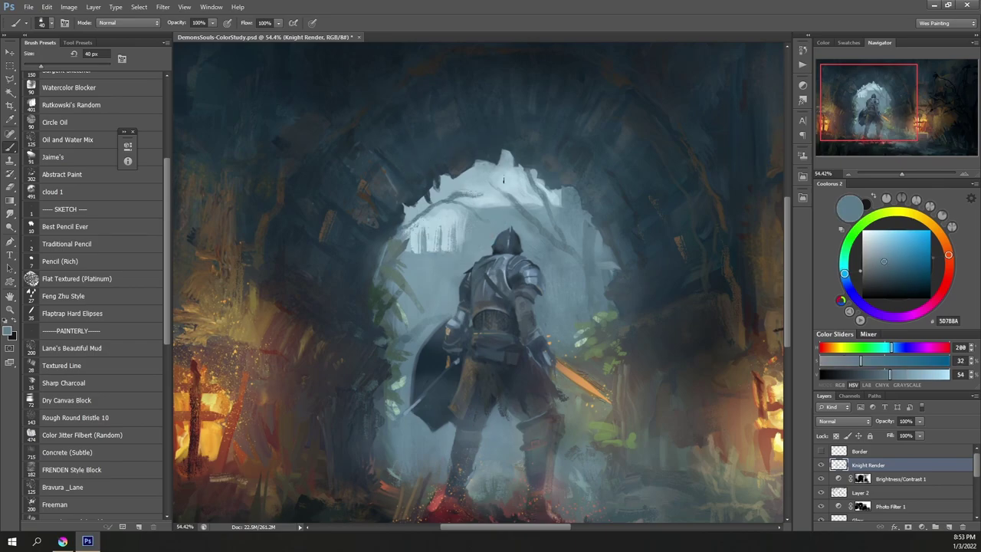
Step: Refine the archway's right edge and jagged top against the bright sky with sampled pale and dark blues
alt+click(586, 280)
alt+click(602, 284)
alt+click(682, 211)
alt+click(479, 170)
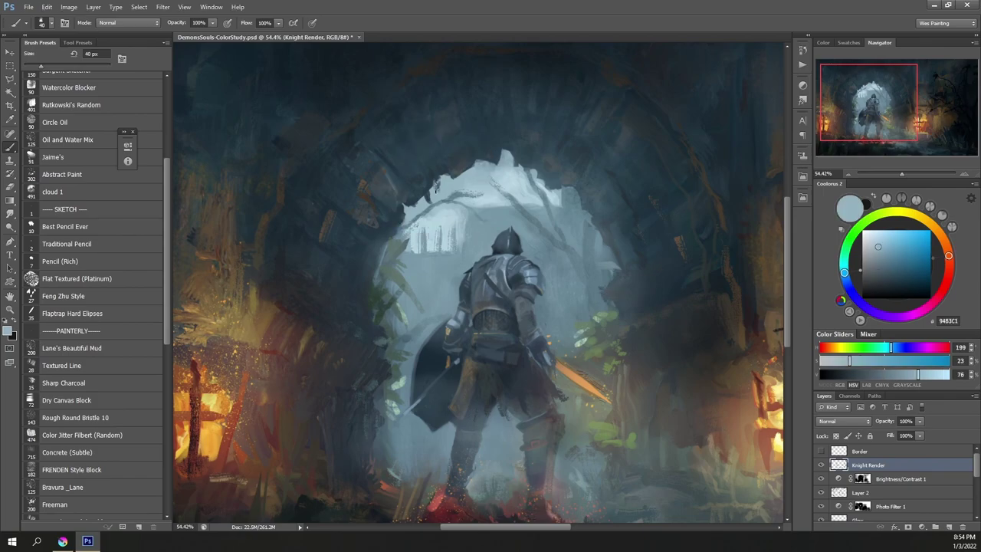
alt+click(515, 151)
drag(512, 152, 515, 164)
alt+click(504, 170)
alt+click(567, 200)
alt+click(323, 98)
alt+click(428, 67)
Step: Refine the knight's right leg armour and the mist beside it with sampled grey-blues
drag(613, 334, 497, 244)
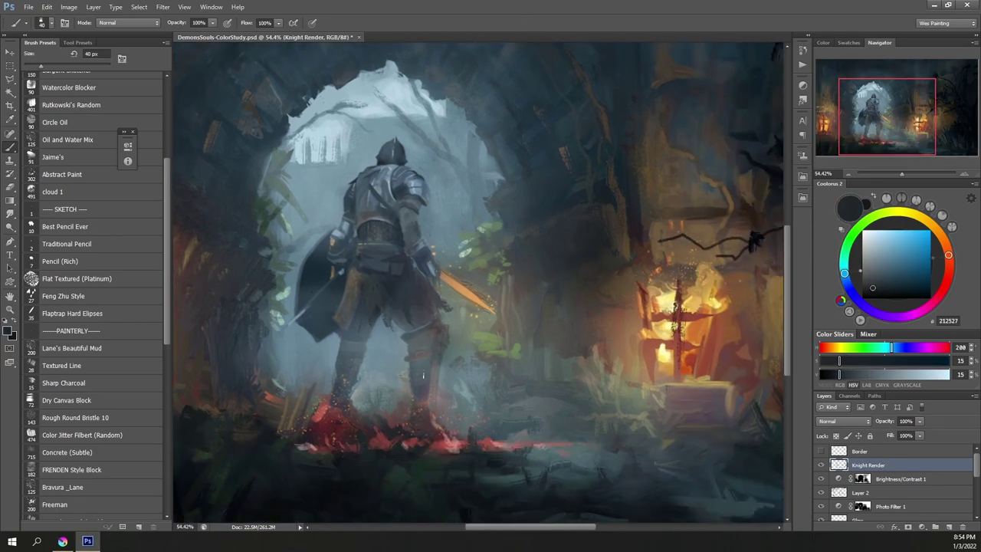
alt+click(455, 355)
alt+click(457, 357)
alt+click(451, 375)
alt+click(450, 381)
alt+click(462, 399)
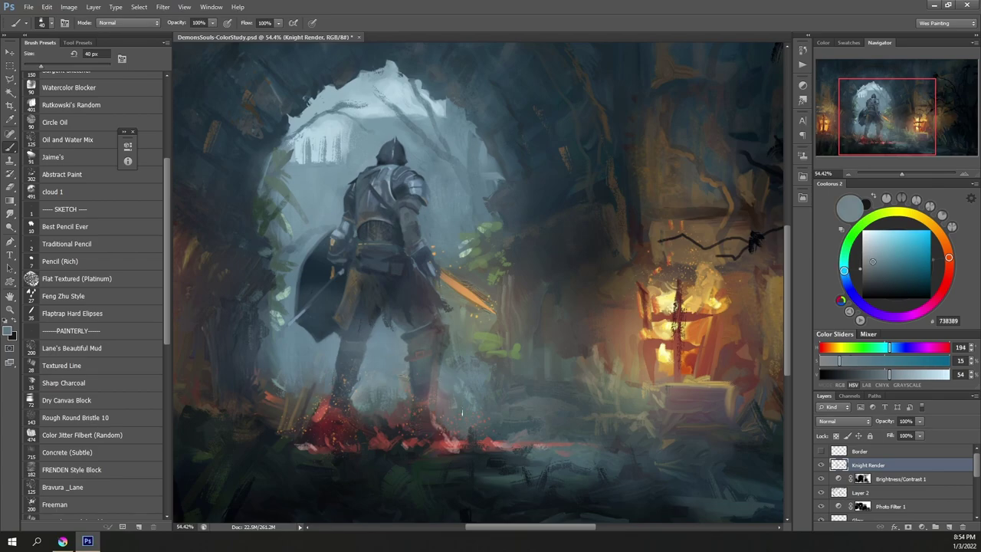
Step: Touch up the leaves on both sides of the archway with sampled greens
alt+click(505, 349)
drag(508, 264, 511, 251)
drag(471, 335, 558, 373)
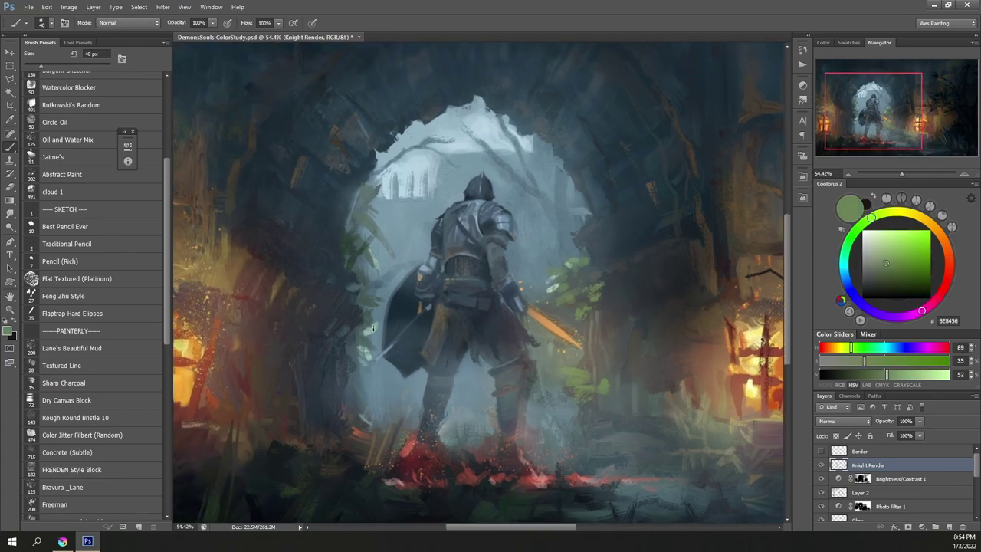
alt+click(671, 322)
Step: Sharpen the edges of the pale ruined wall in the archway using the Hard Round (Wet) brush at 9 px
drag(167, 184, 174, 88)
click(131, 108)
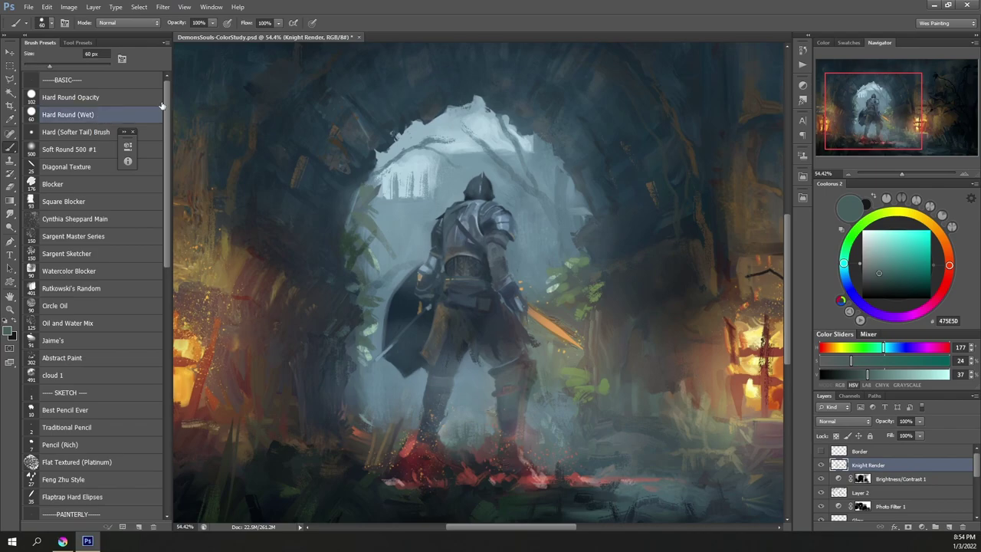
key(bracketleft)
key(bracketleft)
key(bracketleft)
key(bracketleft)
key(bracketleft)
key(bracketleft)
alt+click(502, 135)
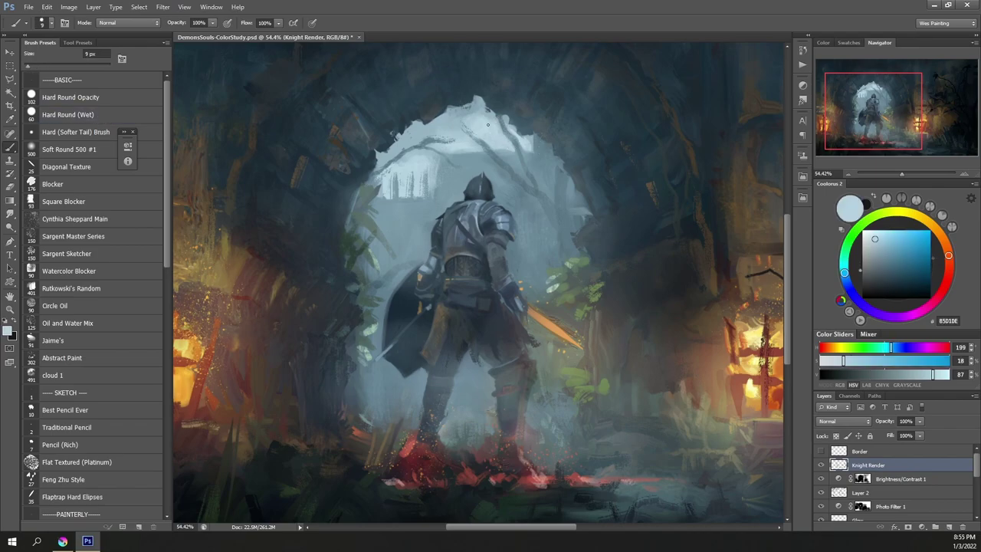
mouse_move(434, 185)
mouse_down()
mouse_move(435, 160)
mouse_move(437, 183)
mouse_up()
alt+click(445, 173)
Step: Clean up the distant branches and hazy ruins inside the archway with sampled light and mid blues
alt+click(501, 146)
alt+click(503, 142)
alt+click(588, 203)
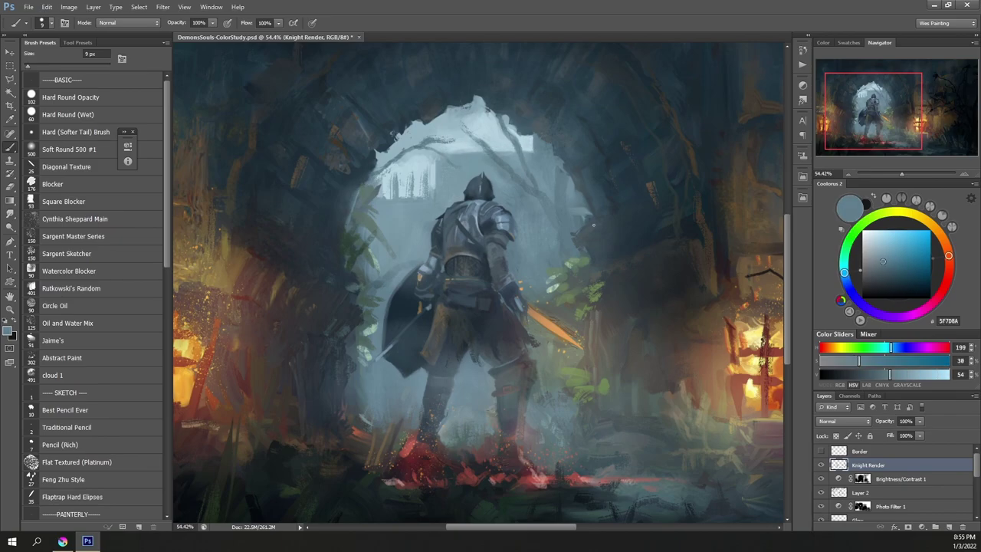
alt+click(470, 142)
alt+click(380, 181)
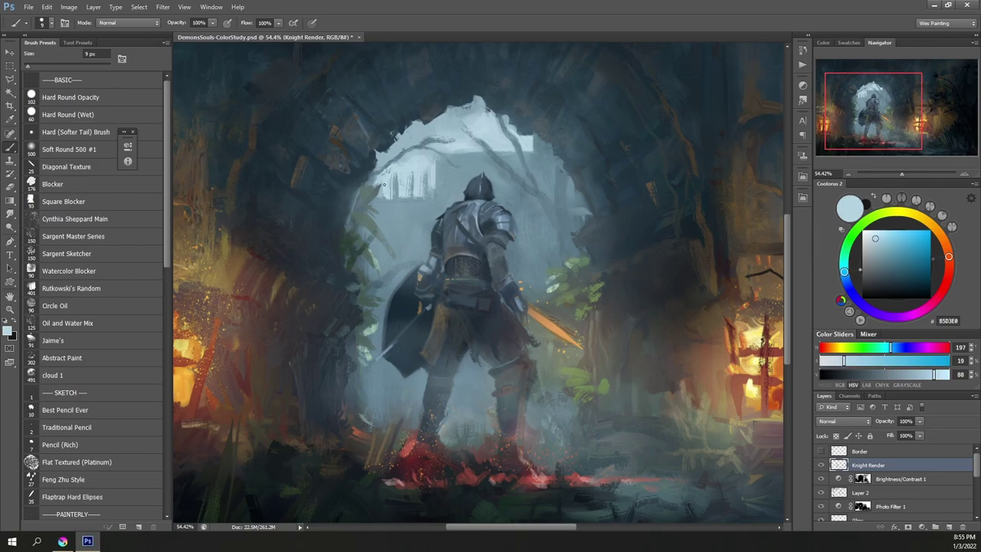
Step: Paint a warm highlight along the glowing sword blade with sampled fire orange
alt+click(750, 336)
mouse_move(530, 311)
mouse_down()
mouse_move(569, 340)
mouse_move(551, 326)
mouse_up()
alt+click(528, 311)
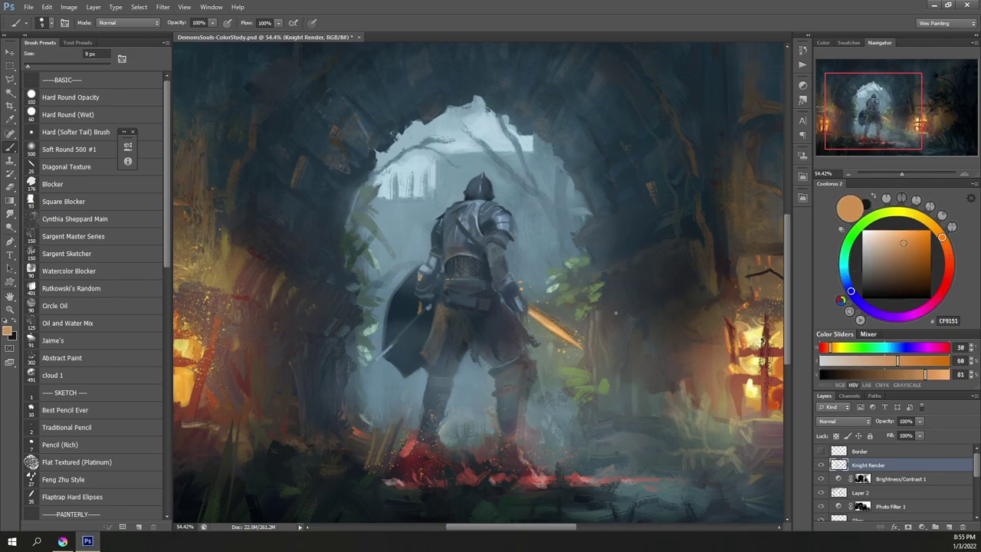
Step: Detail the gauntlet on the knight's sword hand with sampled light and dark blues
alt+click(503, 302)
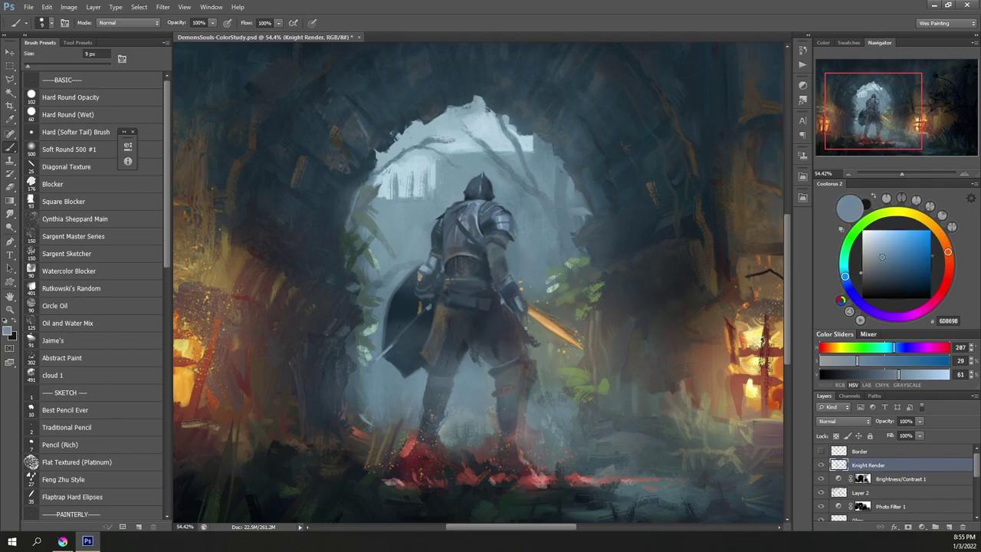
alt+click(510, 303)
alt+click(507, 296)
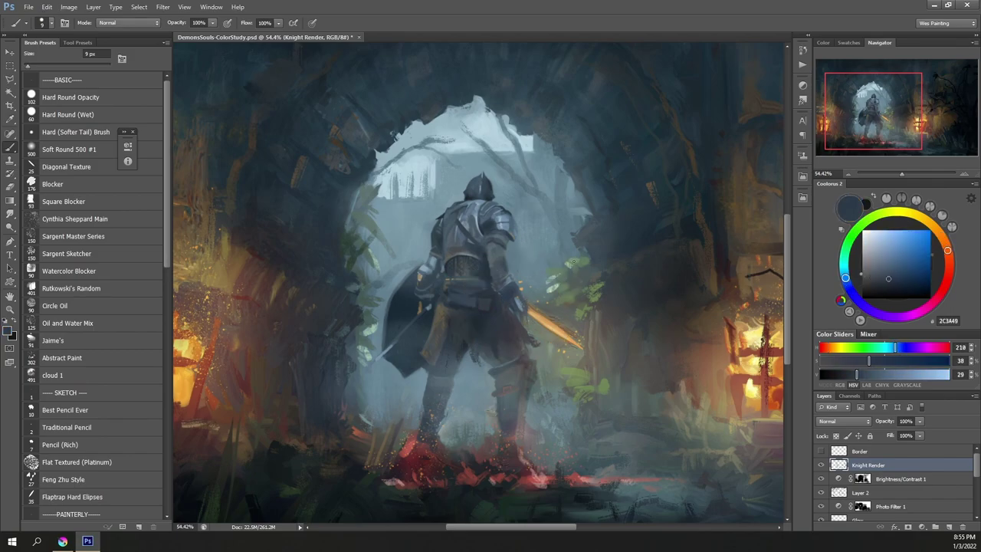
drag(498, 297, 503, 291)
alt+click(507, 295)
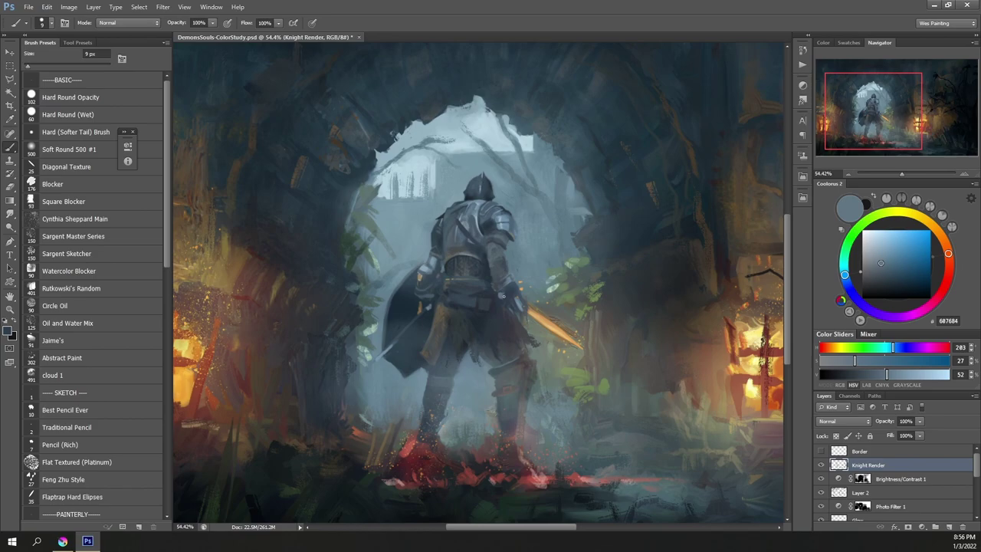
alt+click(511, 287)
Step: Refine the sword's edge and tip with sampled pale orange and muted brown
alt+click(575, 334)
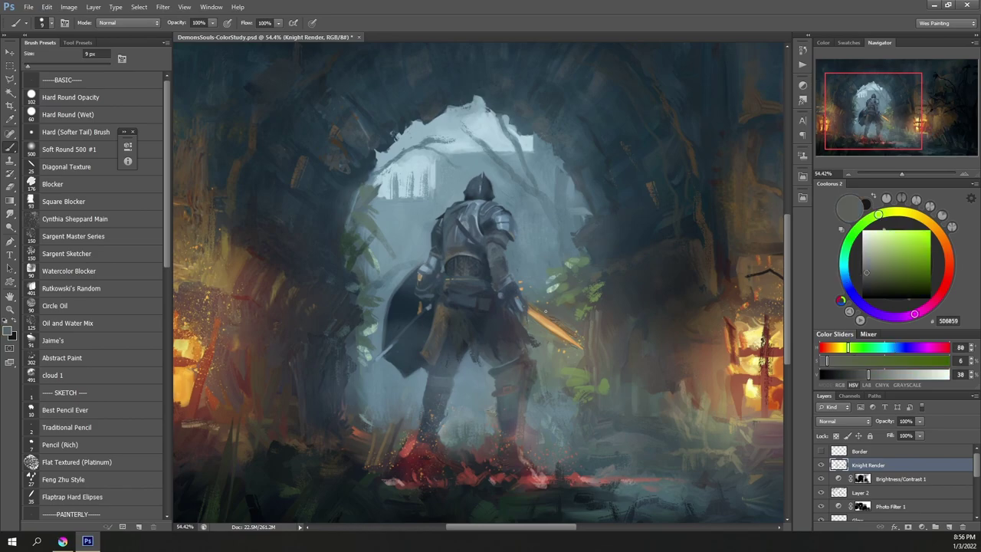
alt+click(556, 327)
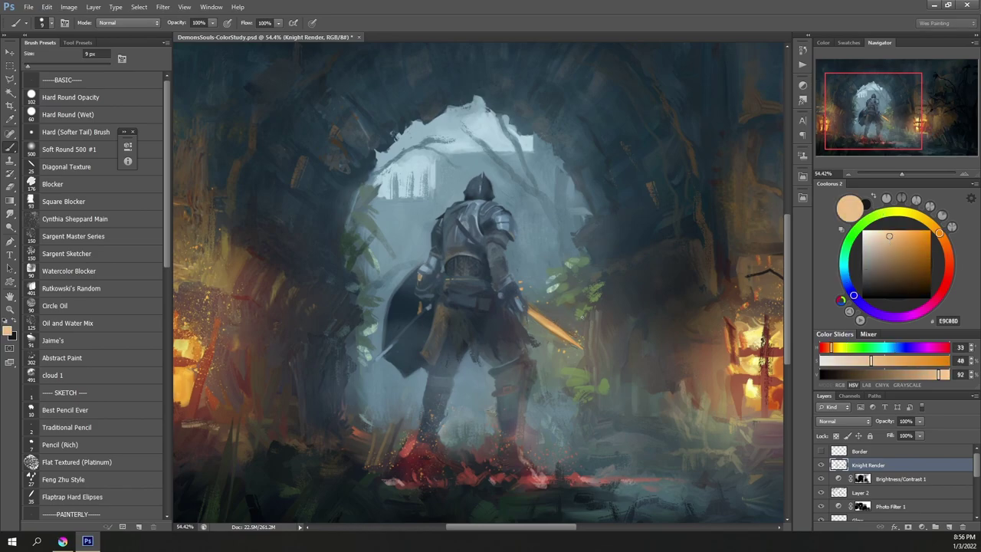
alt+click(575, 342)
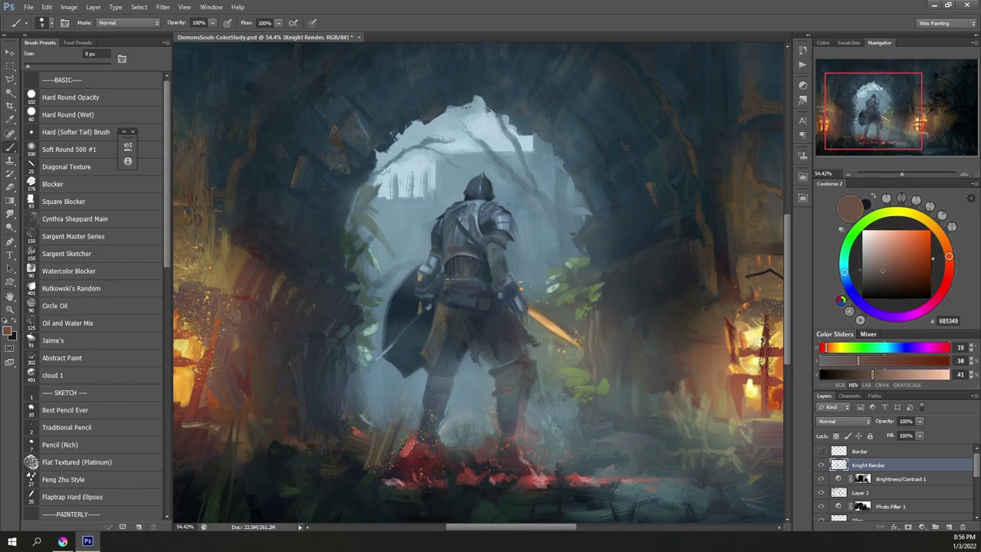
Step: Refine the armour on the knight's sword arm, the belt and the waist cloth with sampled blues and brown
alt+click(503, 228)
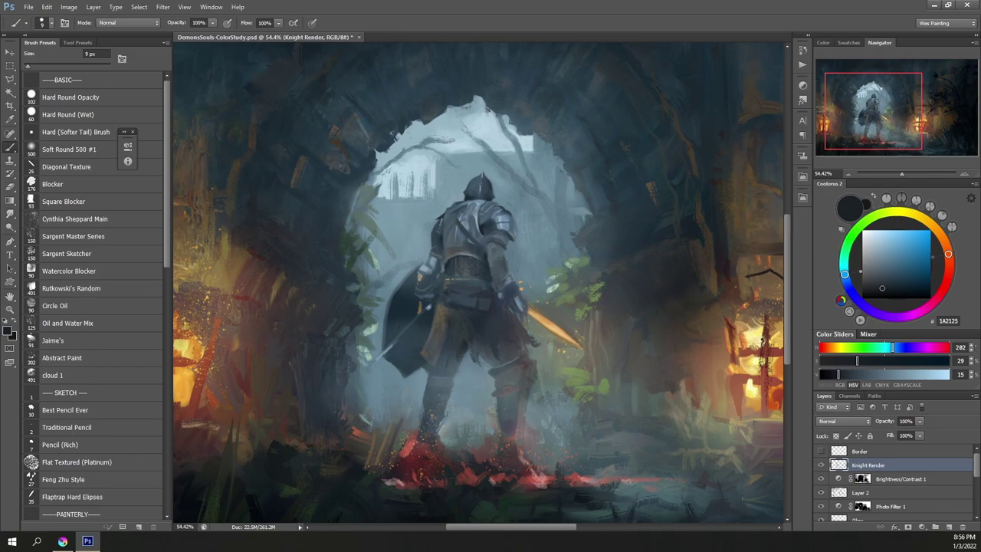
alt+click(504, 230)
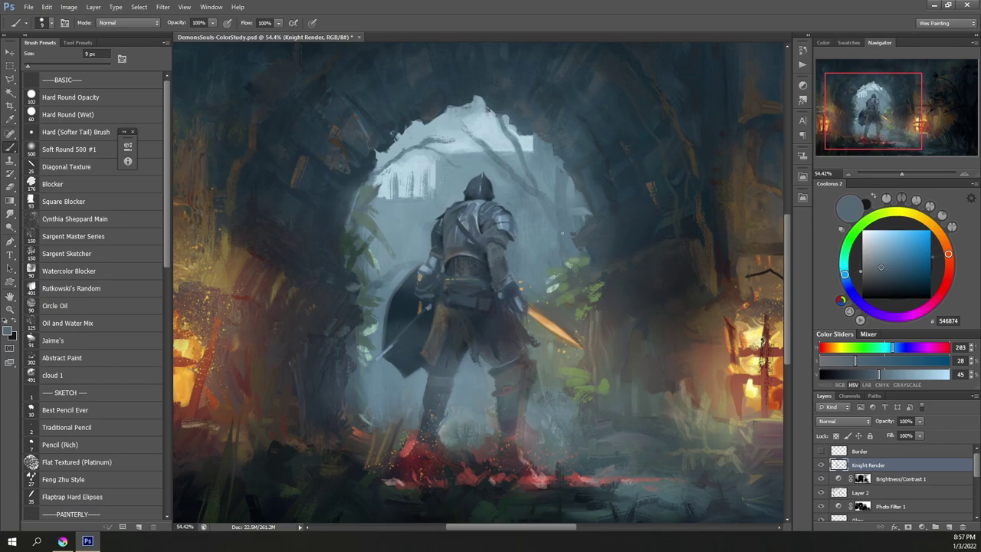
alt+click(419, 354)
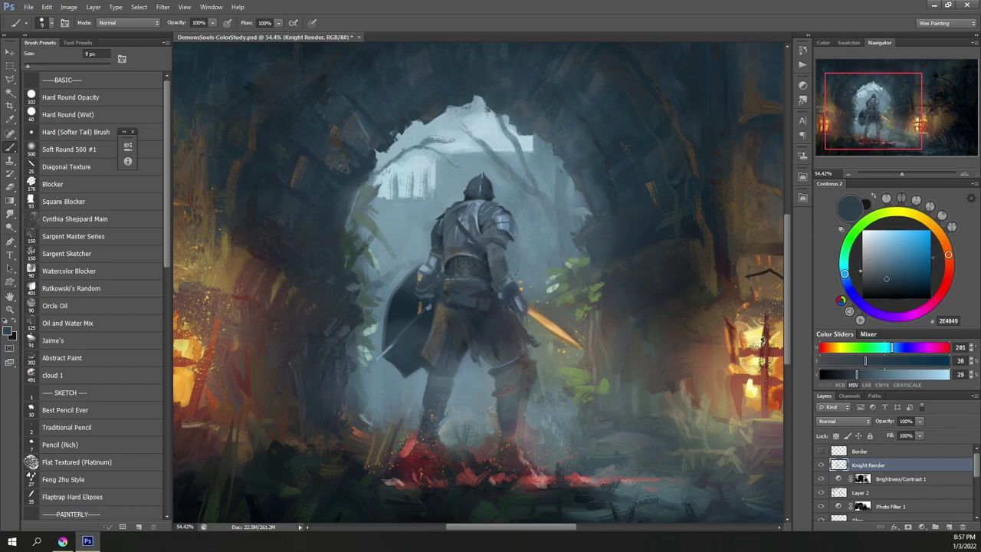
alt+click(451, 305)
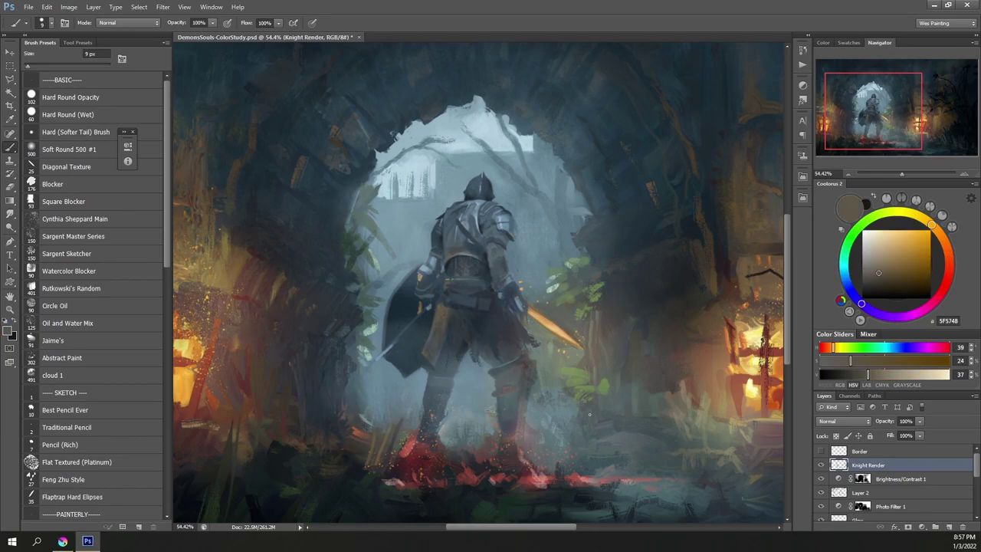
alt+click(461, 282)
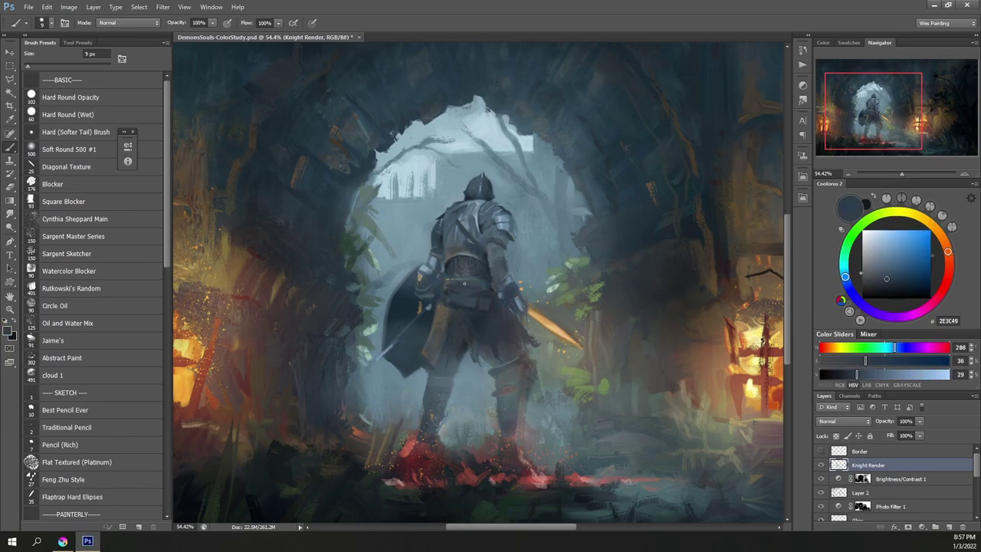
alt+click(501, 292)
Step: Open the white 2022 signature file, copy all of its artwork and return to the painting
scroll(556, 258, down, 3)
drag(522, 528, 549, 529)
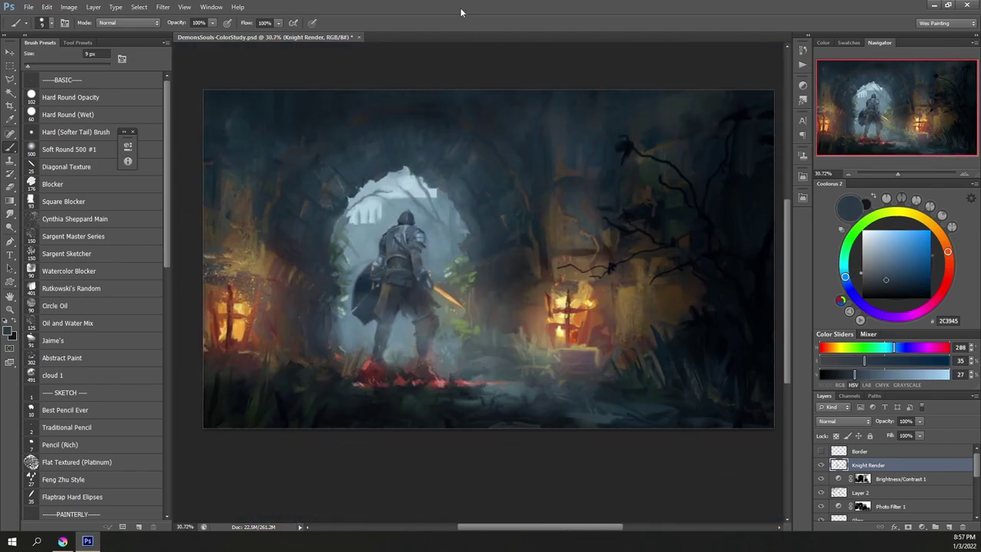
click(24, 6)
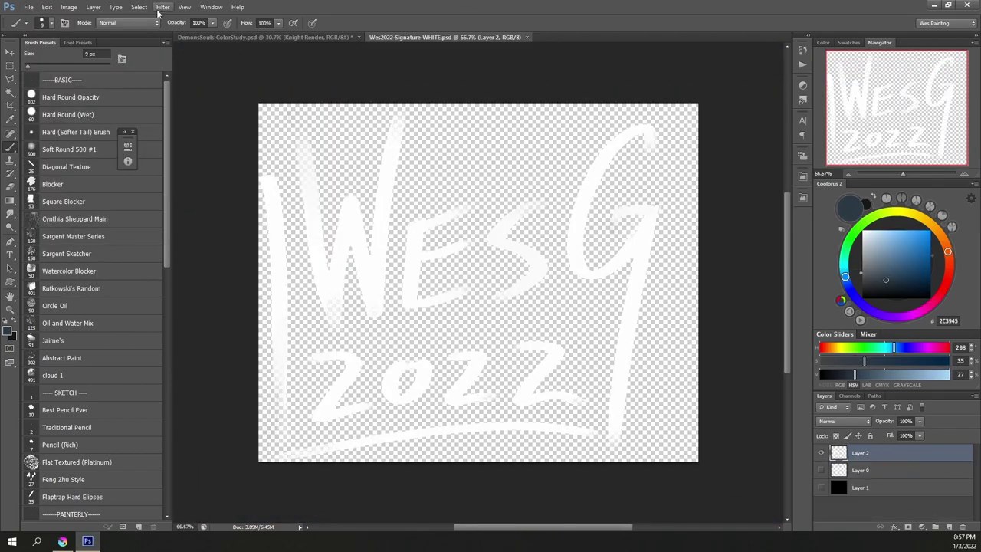
click(138, 6)
click(141, 19)
click(48, 7)
click(57, 79)
click(265, 37)
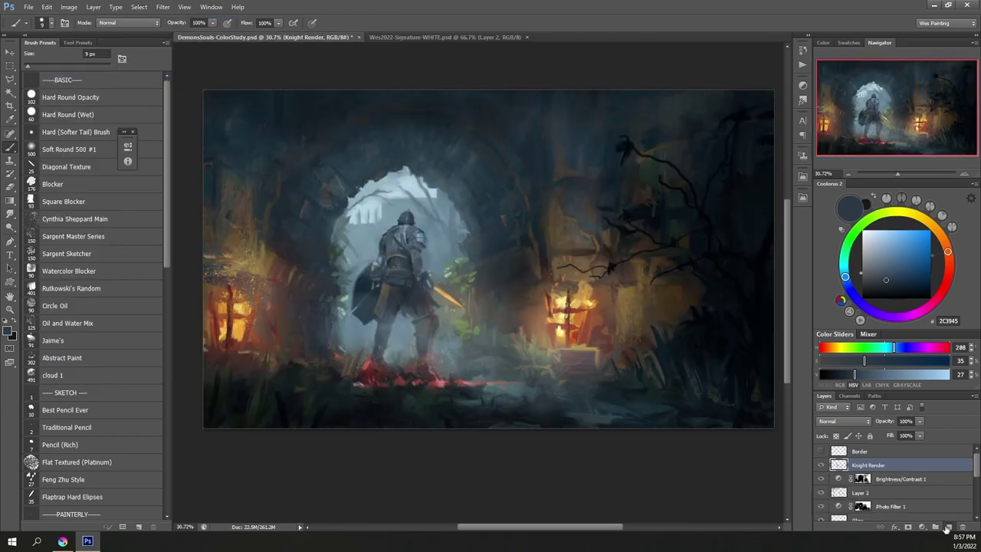
Step: Paste the signature onto a new layer, scale it down into the painting's lower-right corner and set its opacity to 40%
click(948, 528)
click(46, 7)
click(75, 94)
drag(377, 200, 507, 308)
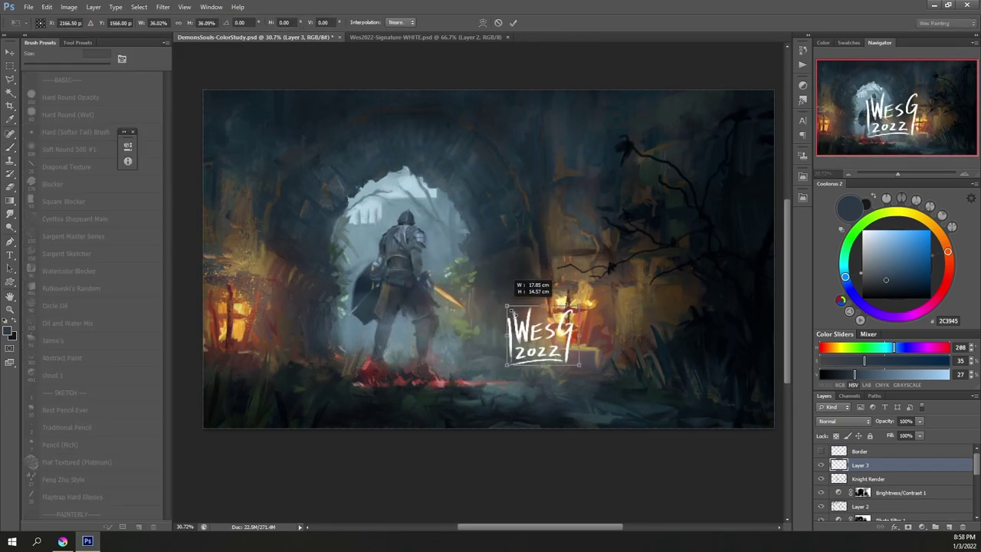
click(513, 23)
click(919, 420)
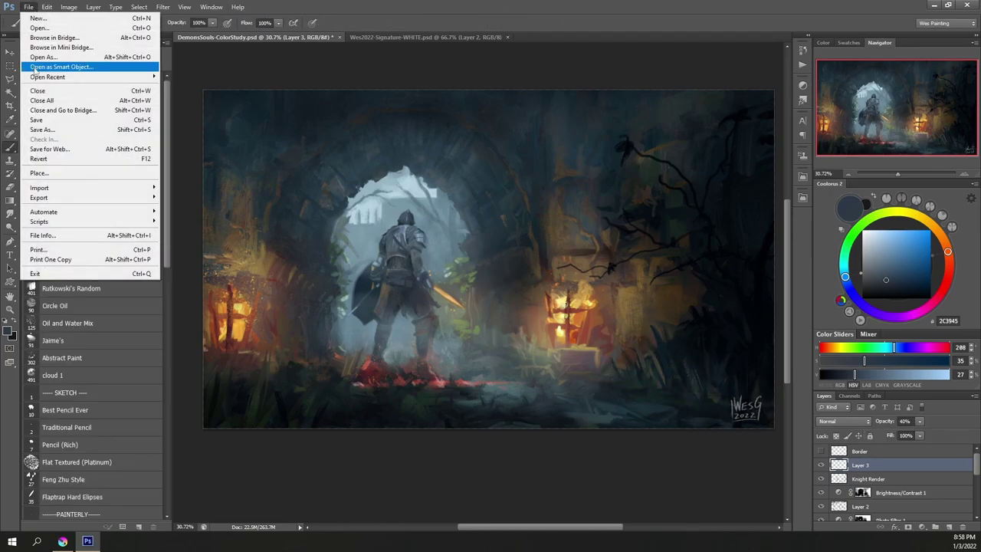